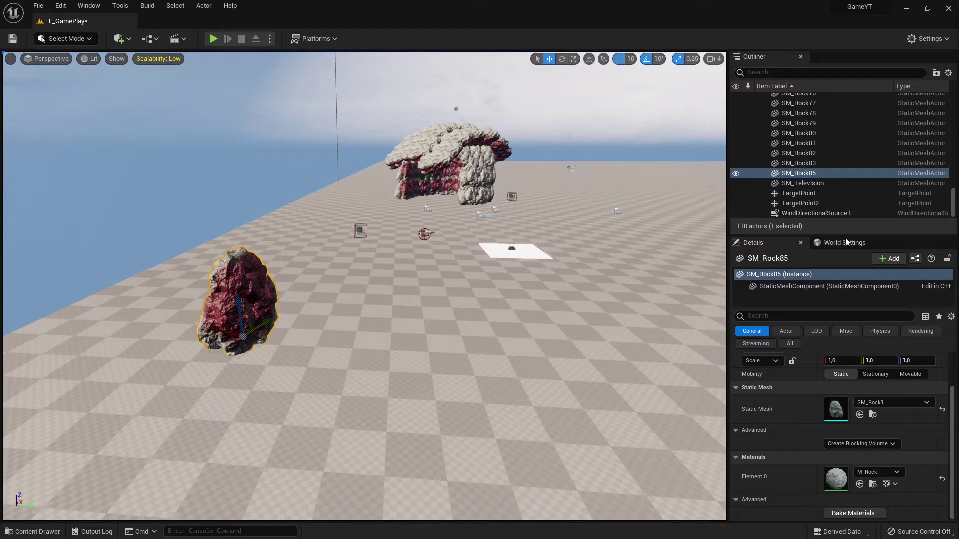
Step: Examine the standalone rock SM_Rock85 up close, and the large rock shelter from its front and side
right_click_drag(534, 220, 350, 160)
key("d")
key("w")
key("w")
key("w")
right_click_drag(439, 235, 364, 235)
right_click_drag(406, 190, 259, 209)
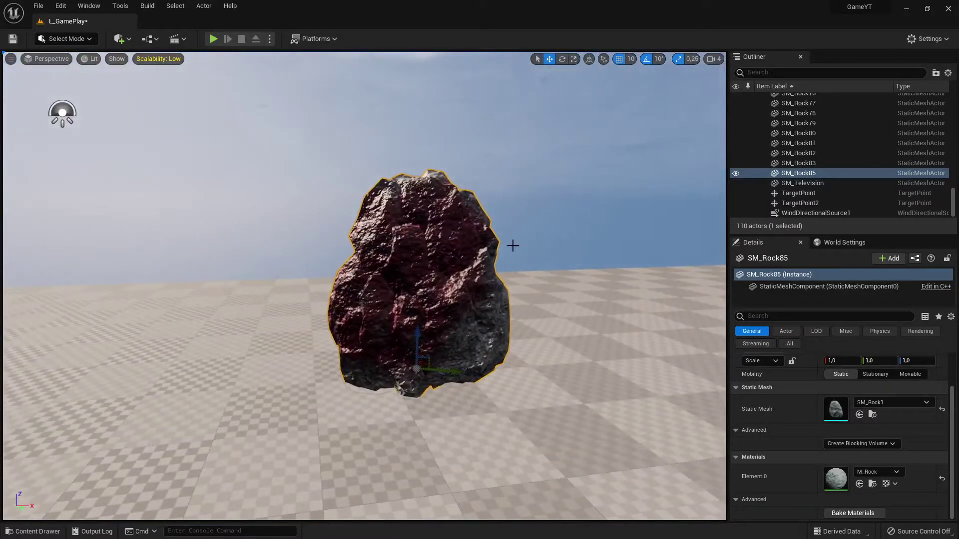
right_click_drag(364, 235, 344, 290)
key("w")
key("w")
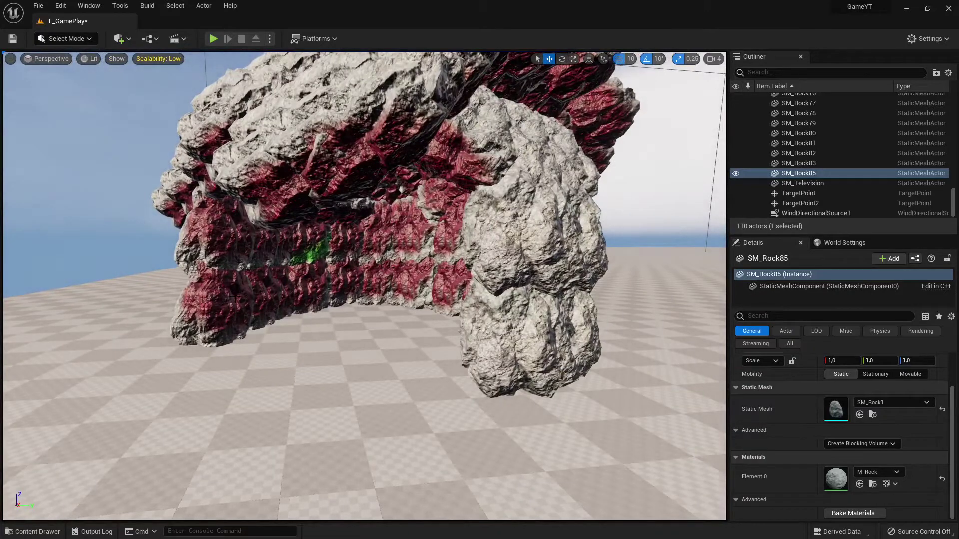
right_click_drag(364, 270, 472, 230)
key("a")
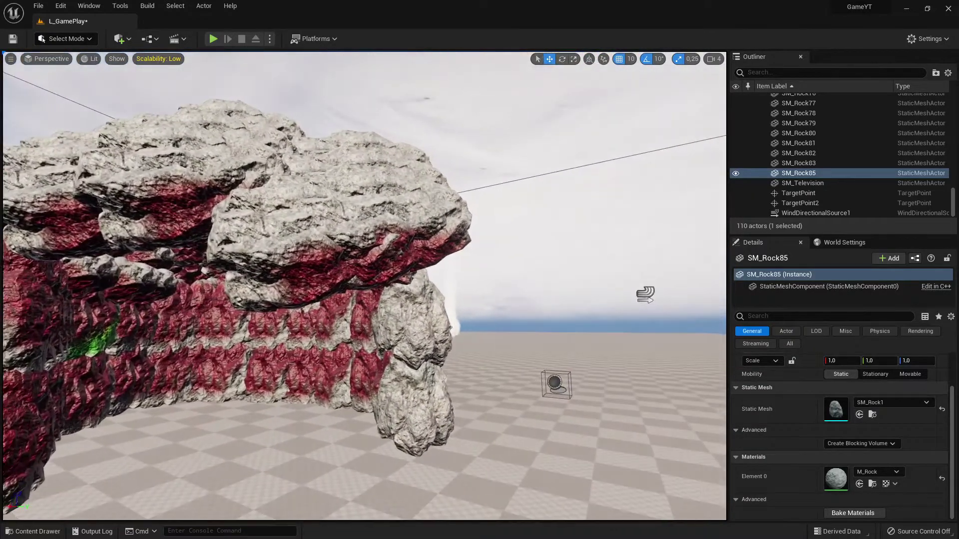
Step: Select several wall and roof rocks of the shelter one by one to inspect them as separate static mesh actors
right_click(286, 287)
key("w")
right_click_drag(230, 248, 190, 249)
key("s")
left_click(161, 314)
right_click_drag(161, 315, 235, 300)
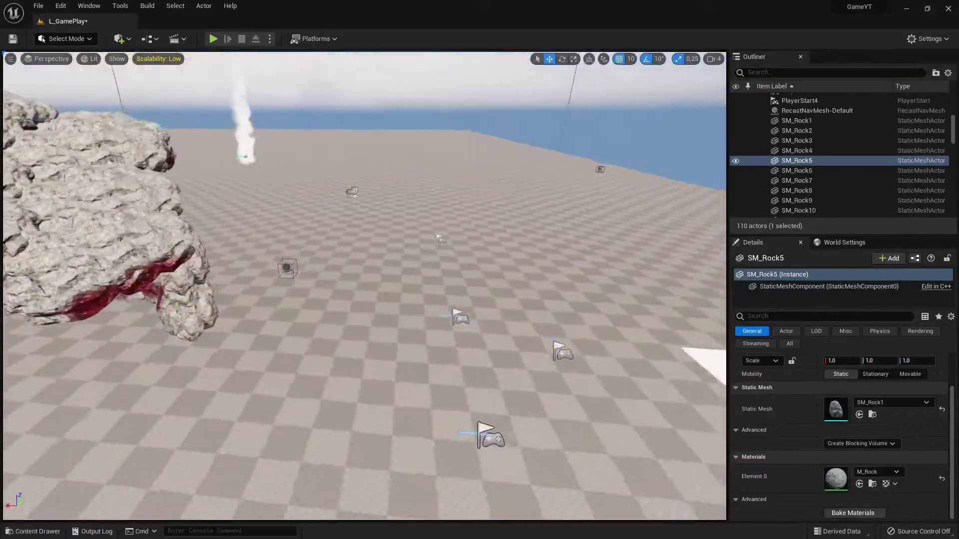
key("f")
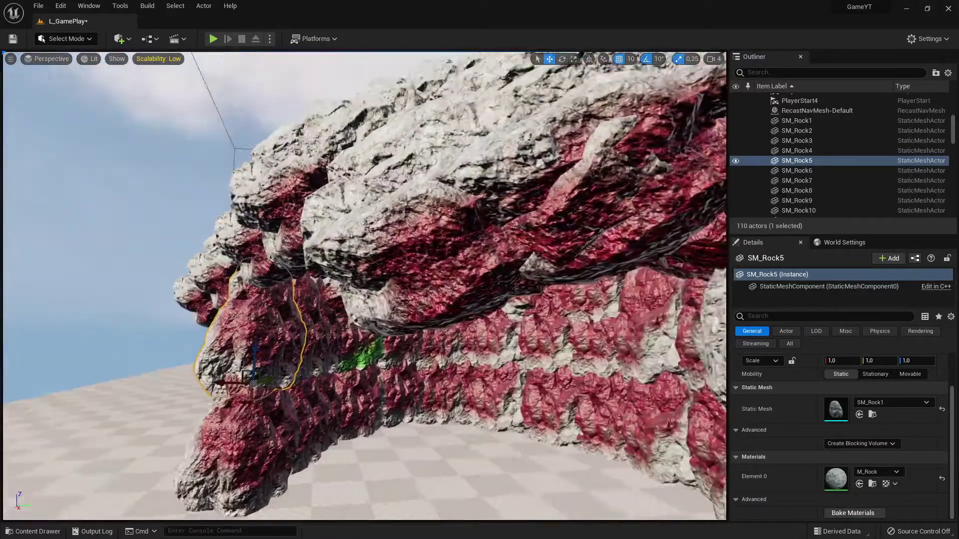
key("s")
right_click_drag(424, 317, 390, 335)
left_click(425, 317)
left_click(421, 296)
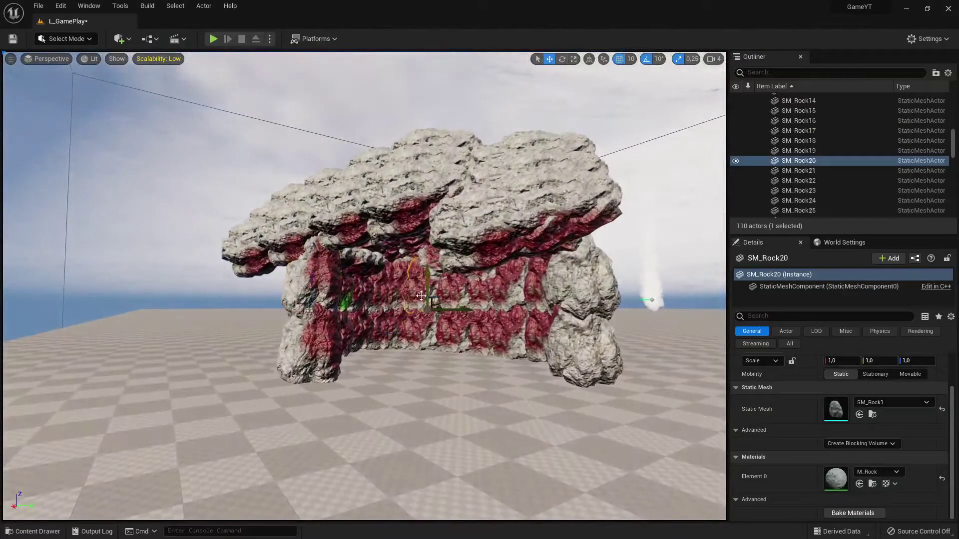
left_click(360, 218)
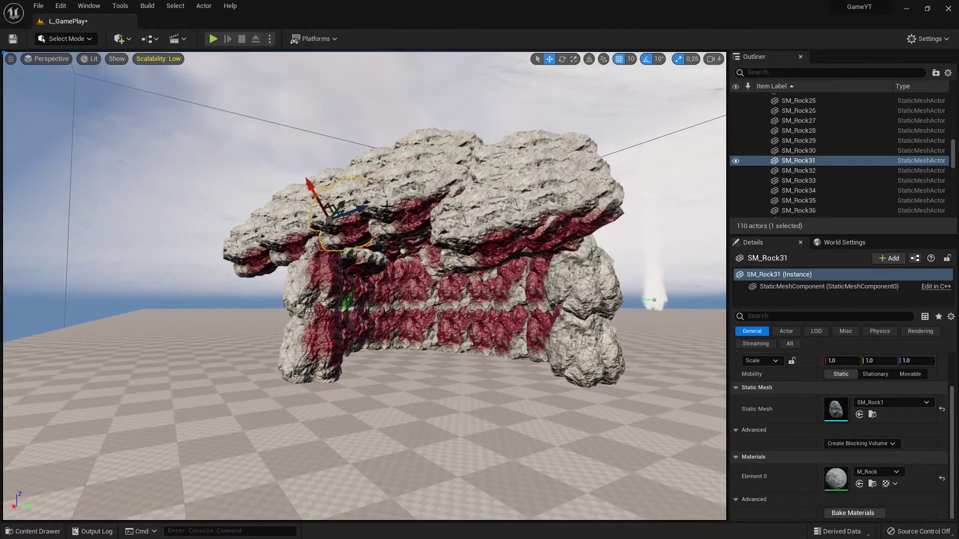
left_click(478, 172)
left_click(536, 169)
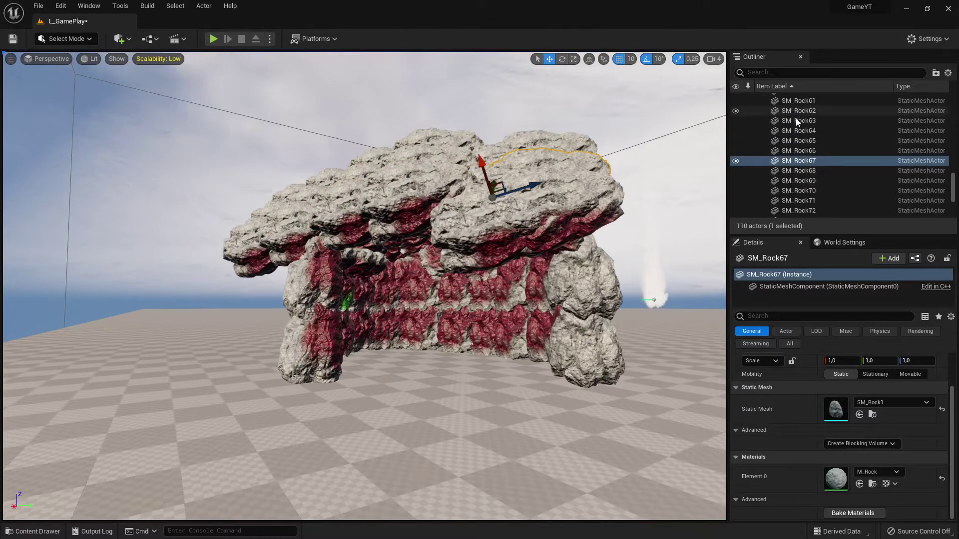
Step: Review the level's rock actors in the Outliner, selecting the range from SM_Rock1 to SM_Rock36
scroll(796, 125, "up", 3)
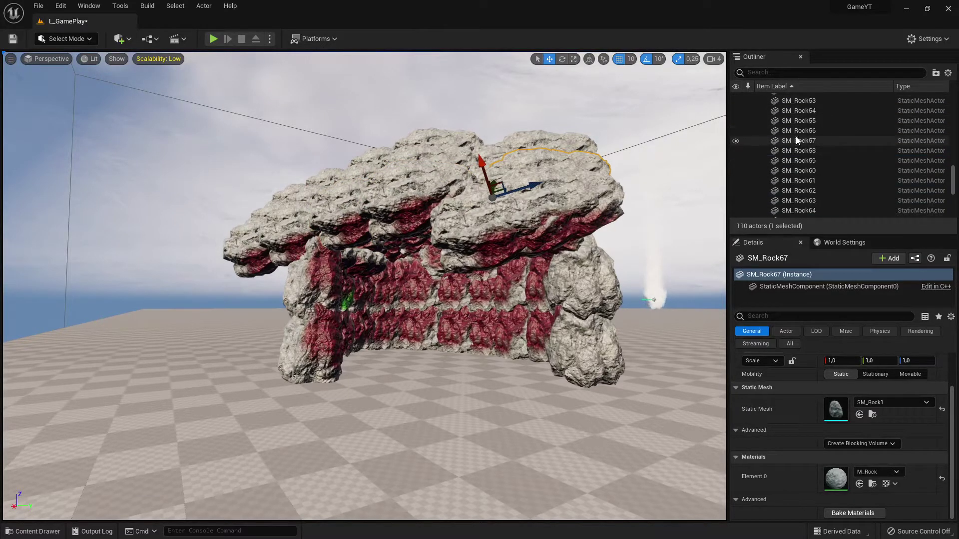
scroll(804, 140, "up", 15)
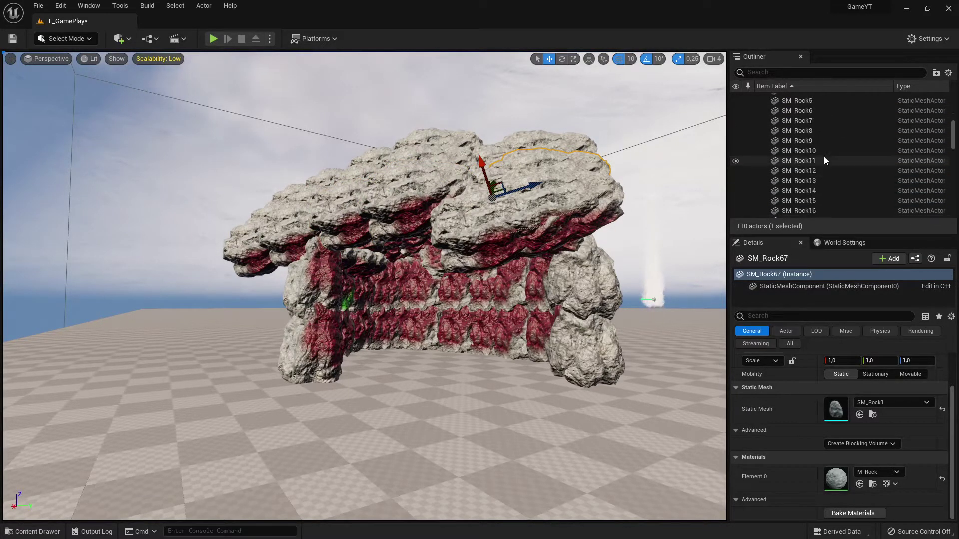
scroll(826, 162, "up", 2)
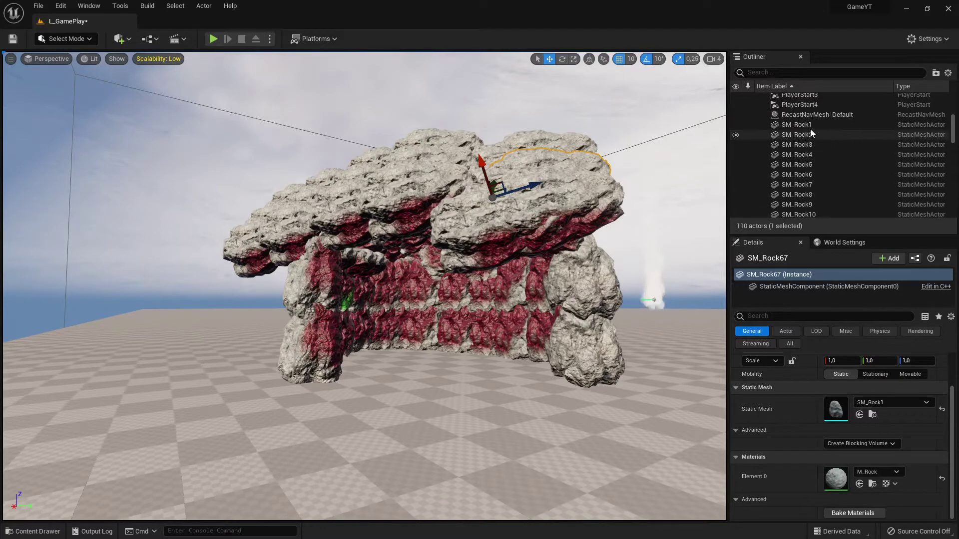
left_click(810, 126)
scroll(843, 176, "down", 12)
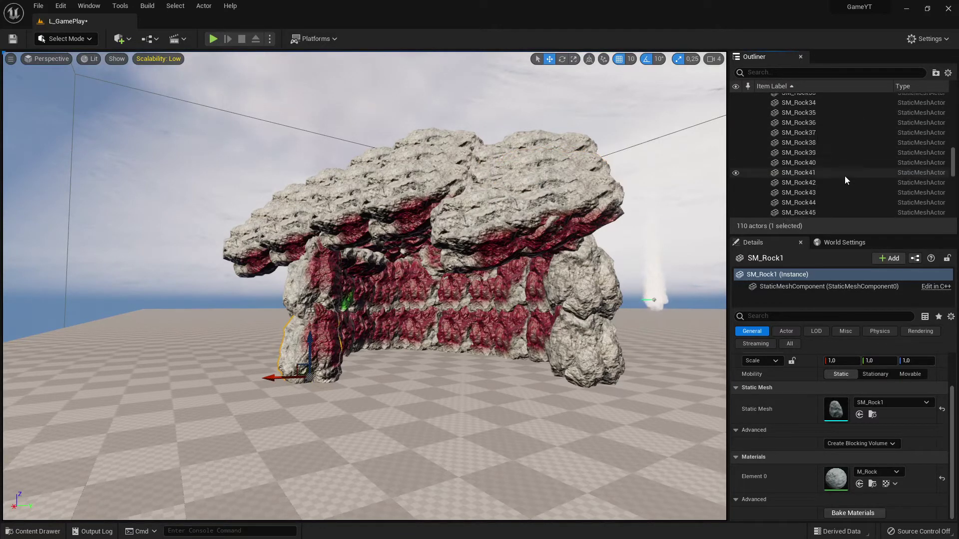
scroll(844, 175, "down", 2)
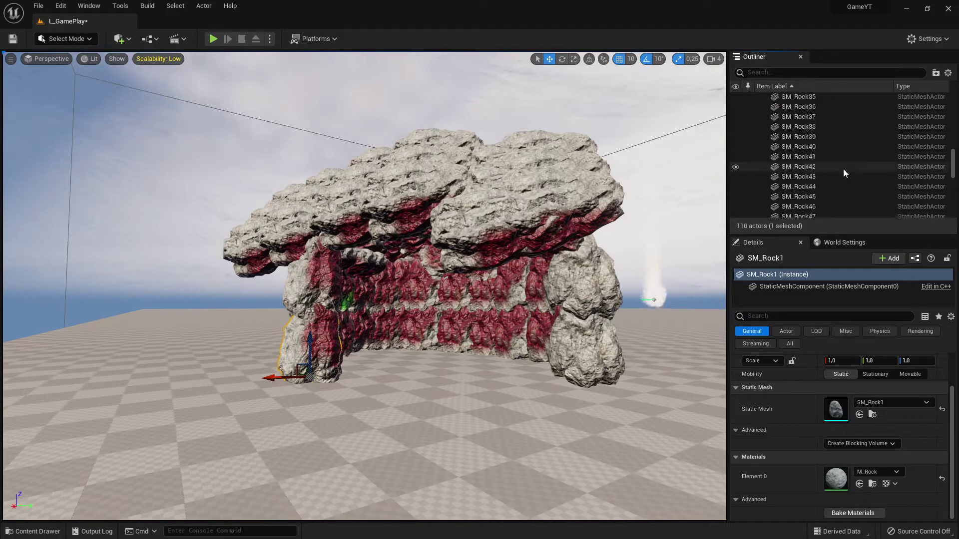
scroll(843, 169, "up", 3)
left_click(806, 157, "shift")
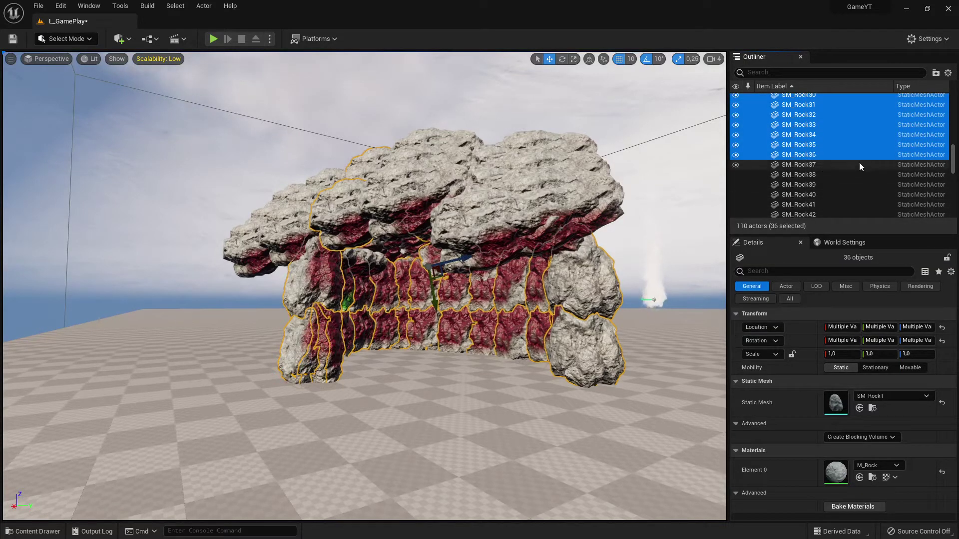
scroll(858, 167, "up", 13)
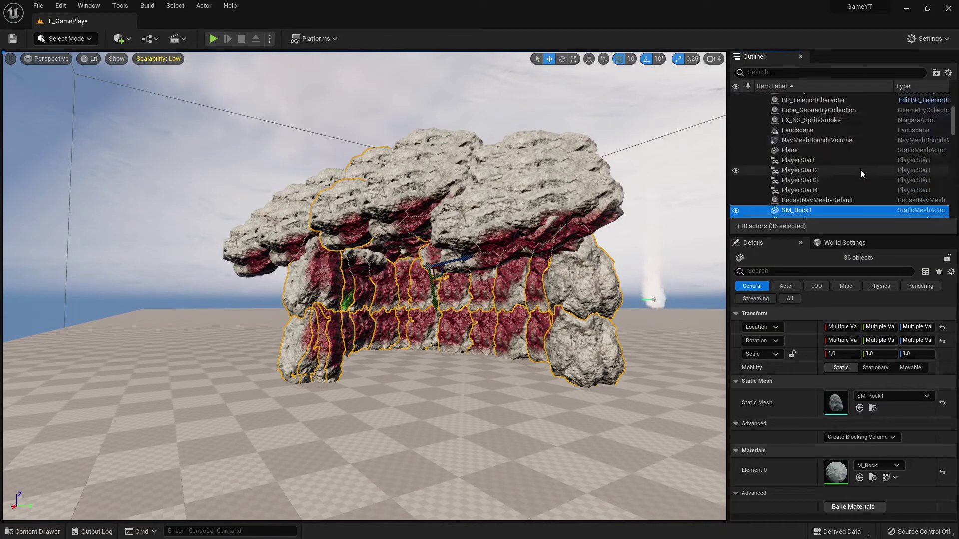
scroll(860, 170, "down", 3)
Step: Select the FX_NS_SpriteSmoke actor beside the shelter and examine the shelter from an angle
left_click(643, 293)
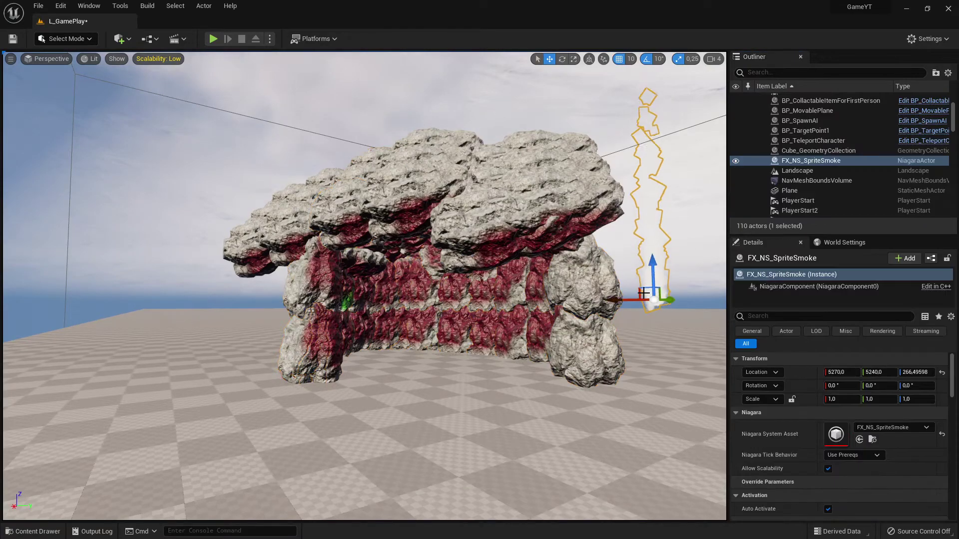
right_click_drag(643, 293, 536, 343)
key("d")
key("w")
key("s")
key("d")
key("w")
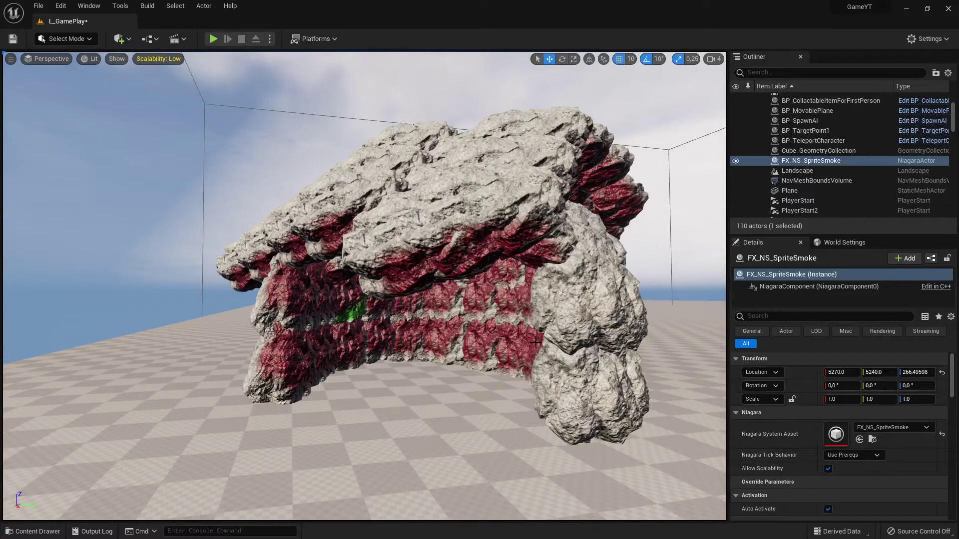
Step: Select individual wall and roof rocks, including SM_Rock5, SM_Rock50 and SM_Rock2, to inspect their separate instances
left_click(347, 328)
left_click(287, 283)
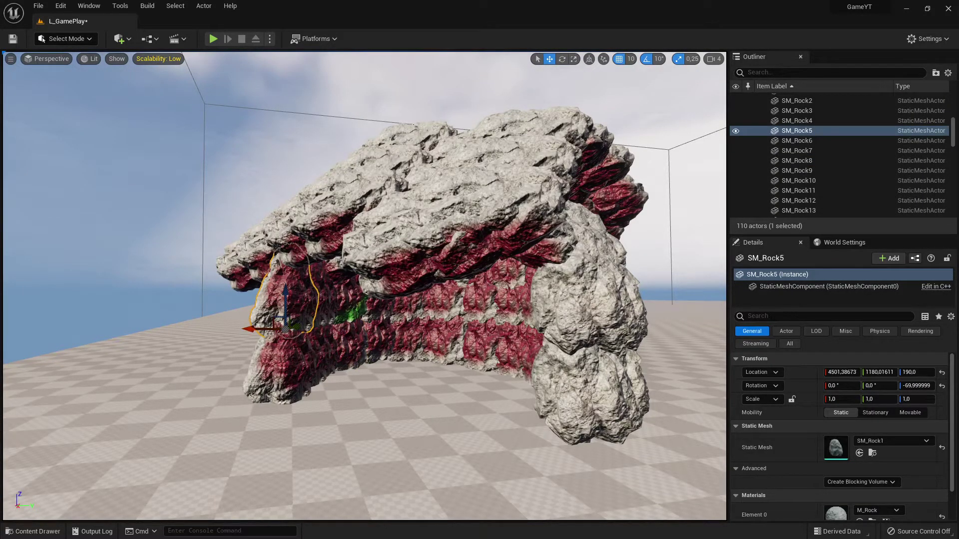
left_click(439, 215)
left_click(378, 202)
right_click_drag(289, 283, 294, 282)
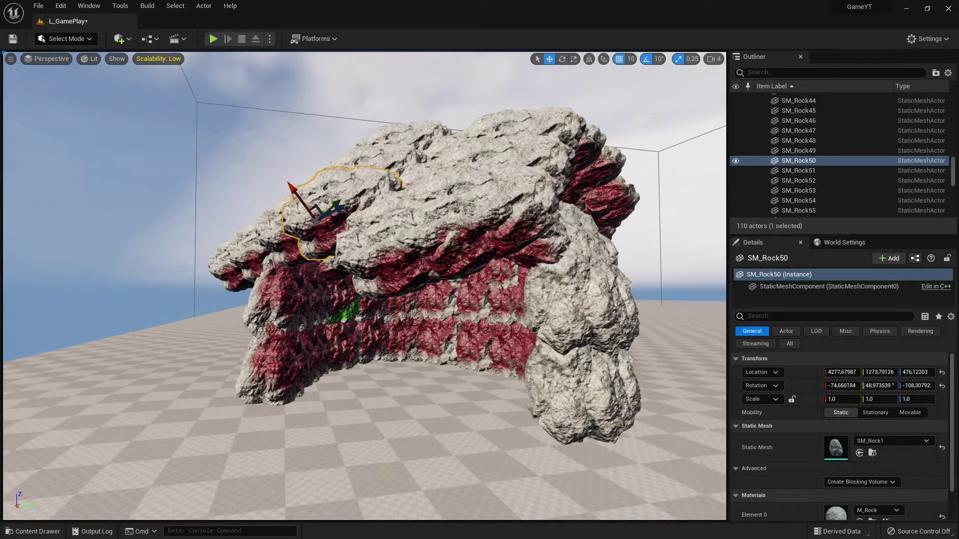
left_click(285, 295)
left_click(284, 357)
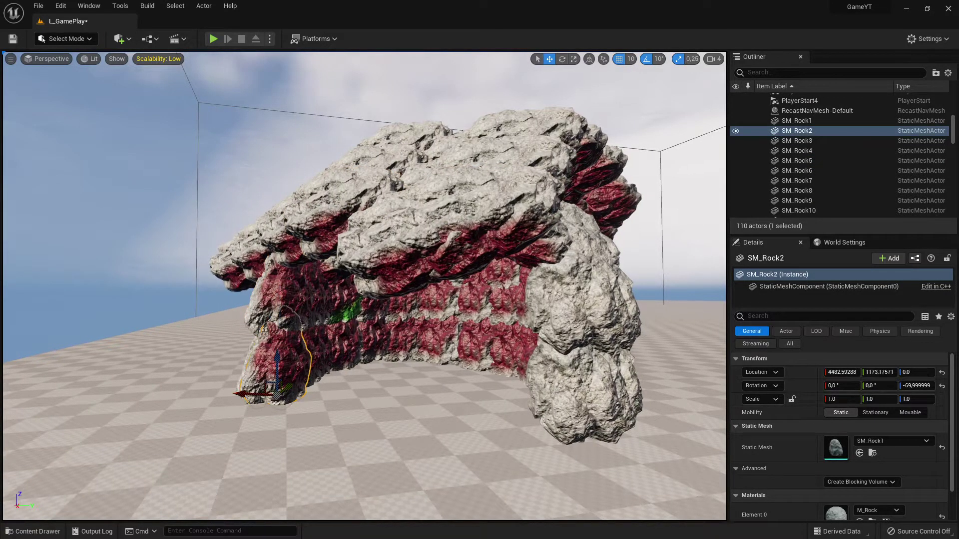
left_click(334, 345)
left_click(309, 287)
Step: Select SM_Rock1 at the base of the shelter's wall and examine the whole structure from the front
key("w")
right_click_drag(365, 332, 371, 300)
key("s")
key("a")
left_click(380, 379)
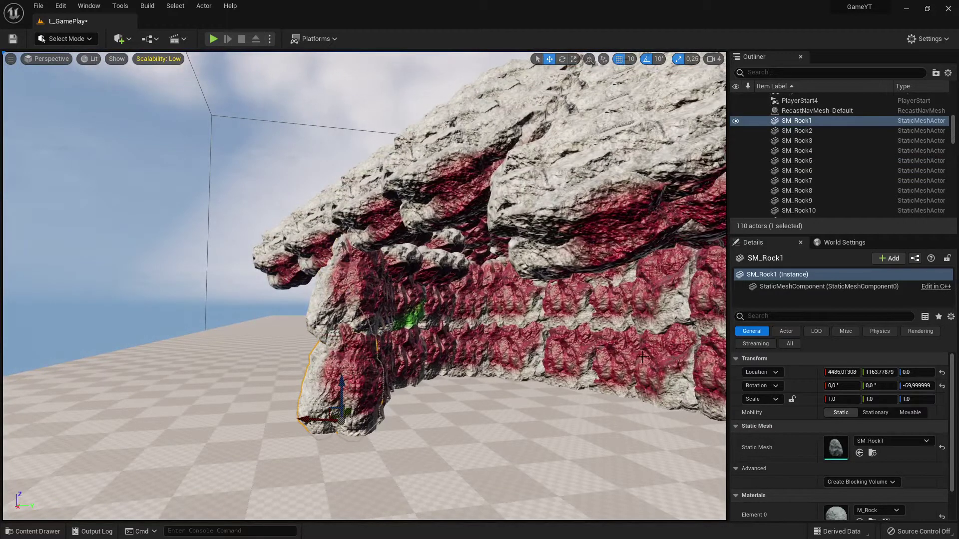
right_click_drag(546, 347, 664, 347)
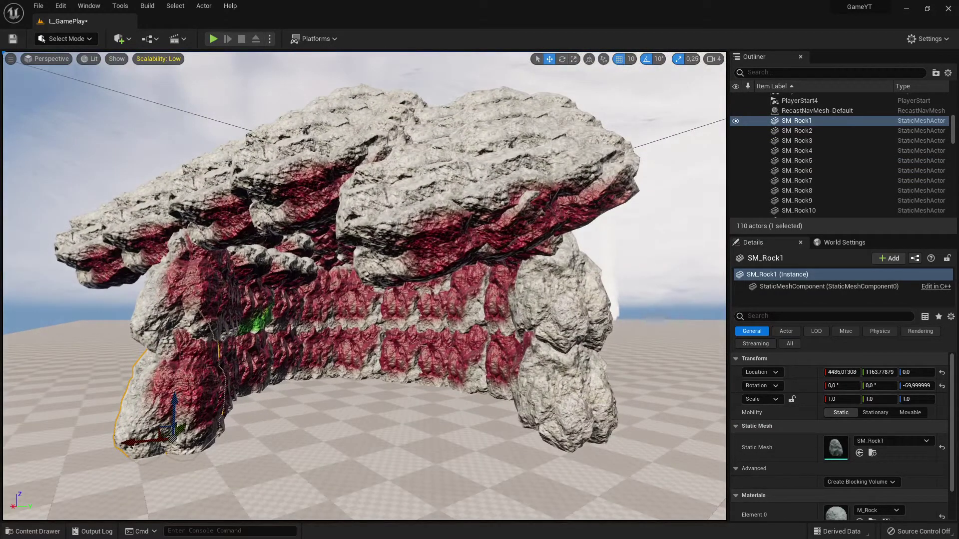
right_click_drag(365, 286, 336, 305)
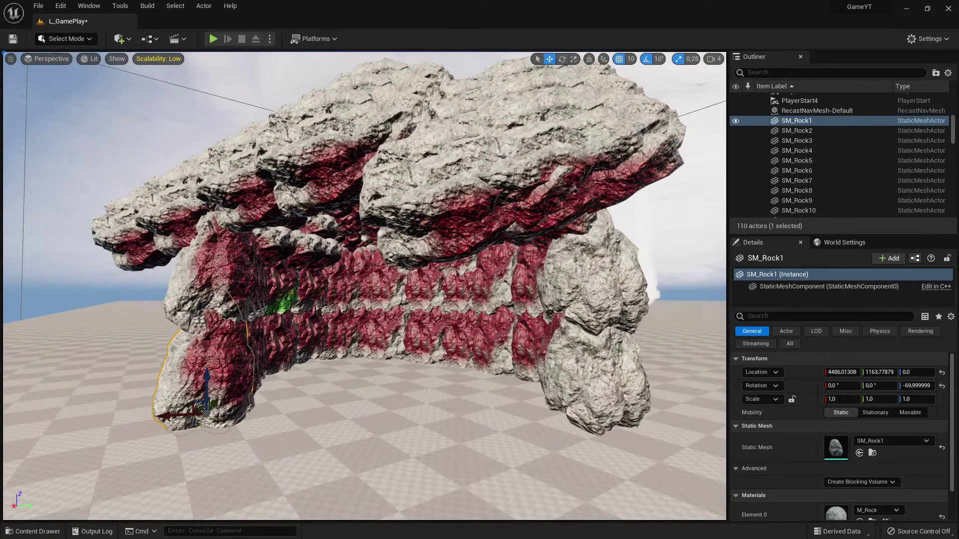
right_click_drag(545, 347, 556, 338)
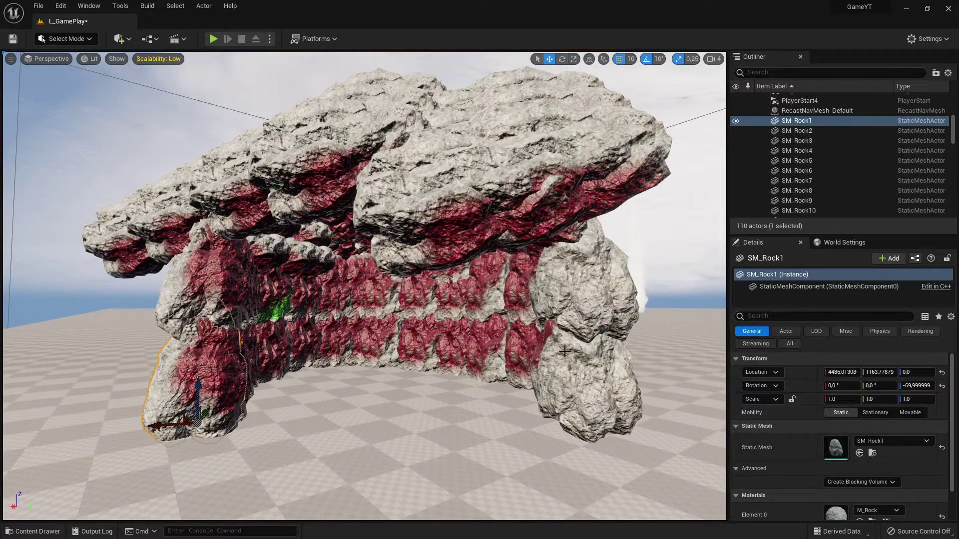
Step: Look into the project's _GameYT content folder and return to the level viewport
left_click(33, 532)
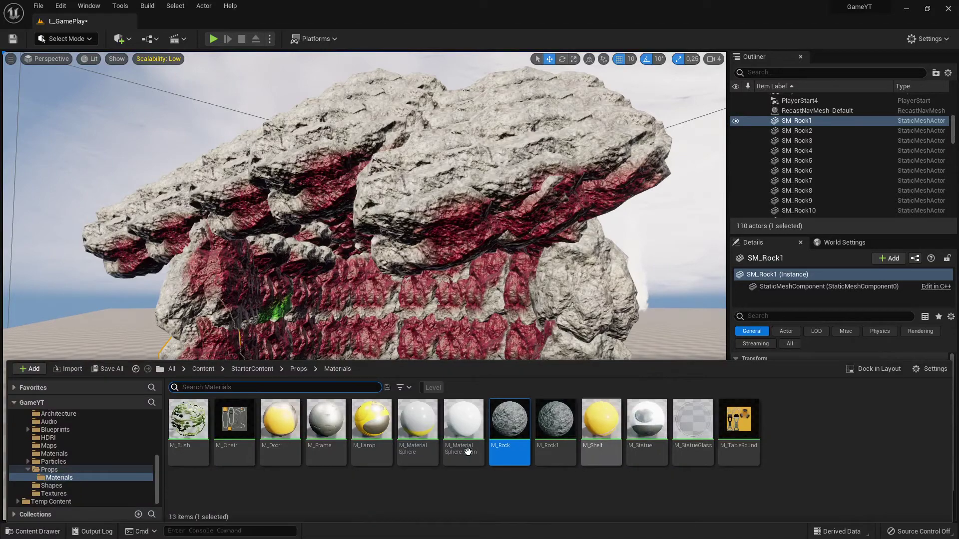
left_click(51, 432)
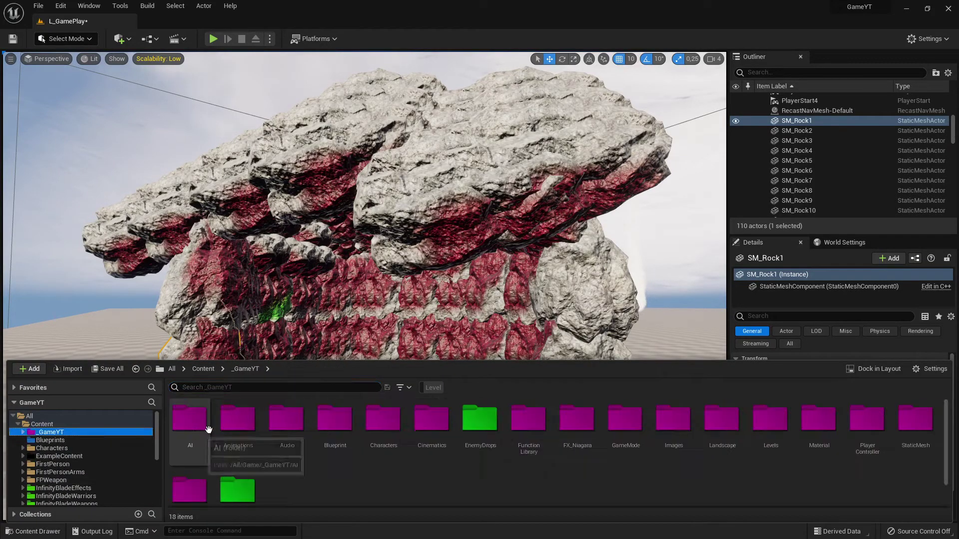
left_click(516, 324)
Step: Compare the standalone rock with the complete rock shelter in the level
right_click_drag(523, 340, 664, 319)
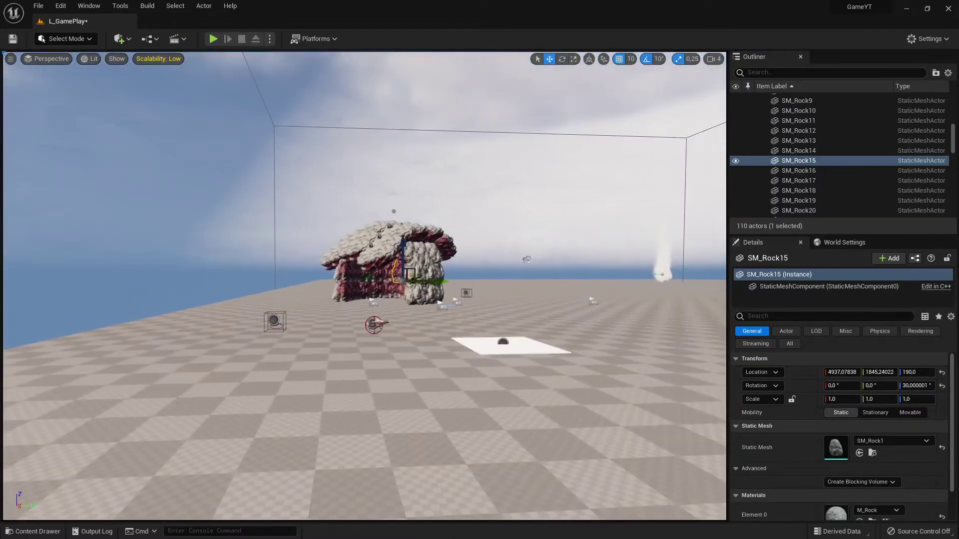
right_click_drag(427, 315, 317, 331)
key("s")
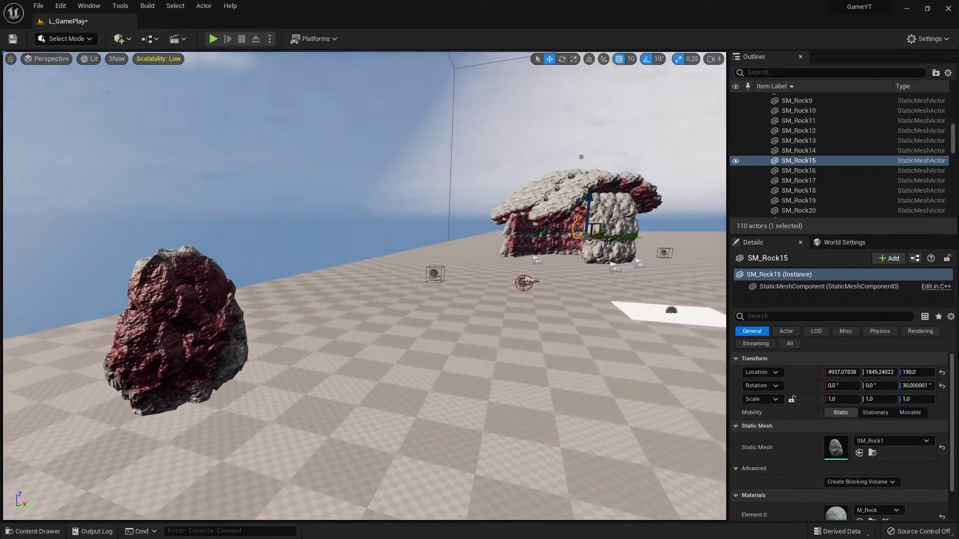
right_click_drag(491, 314, 529, 315)
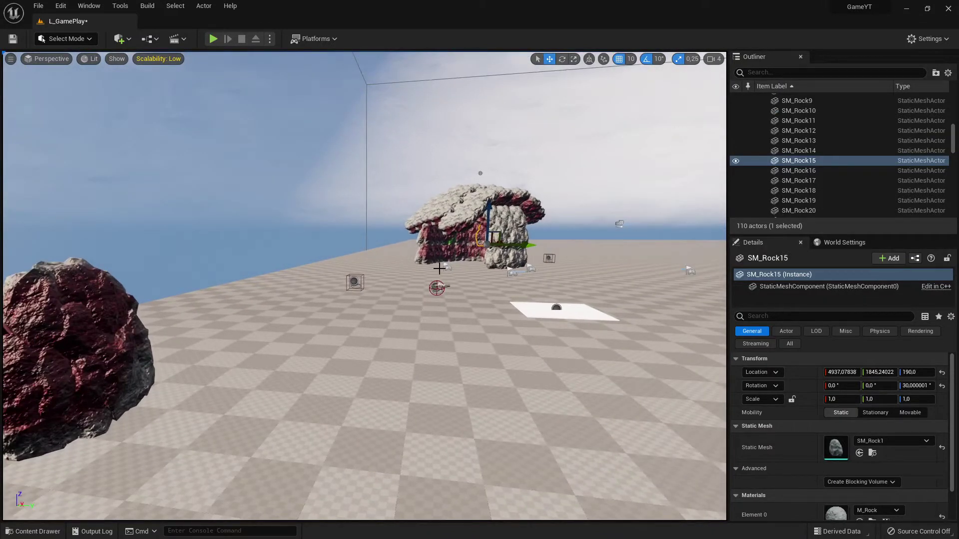
right_click_drag(390, 303, 450, 295)
key("w")
Step: Inspect more shelter rocks one by one, including SM_Rock9, SM_Rock63, SM_Rock31 and SM_Rock50, and view the structure closely
left_click(456, 292)
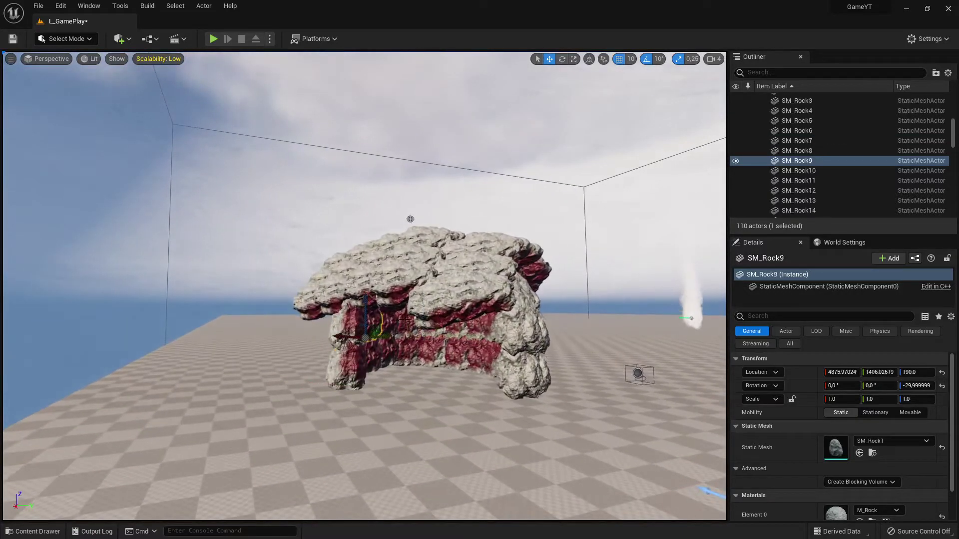
left_click(464, 250)
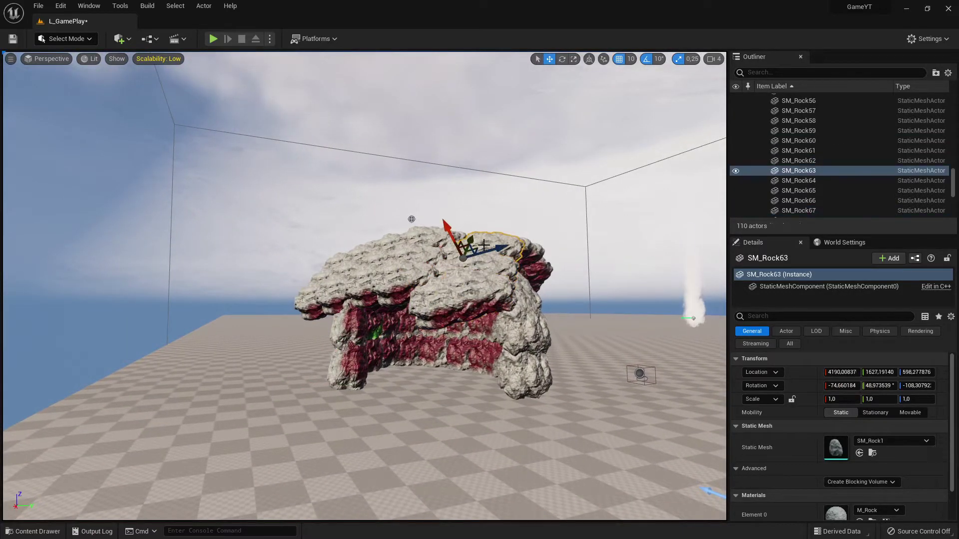
left_click(419, 241)
left_click(366, 279)
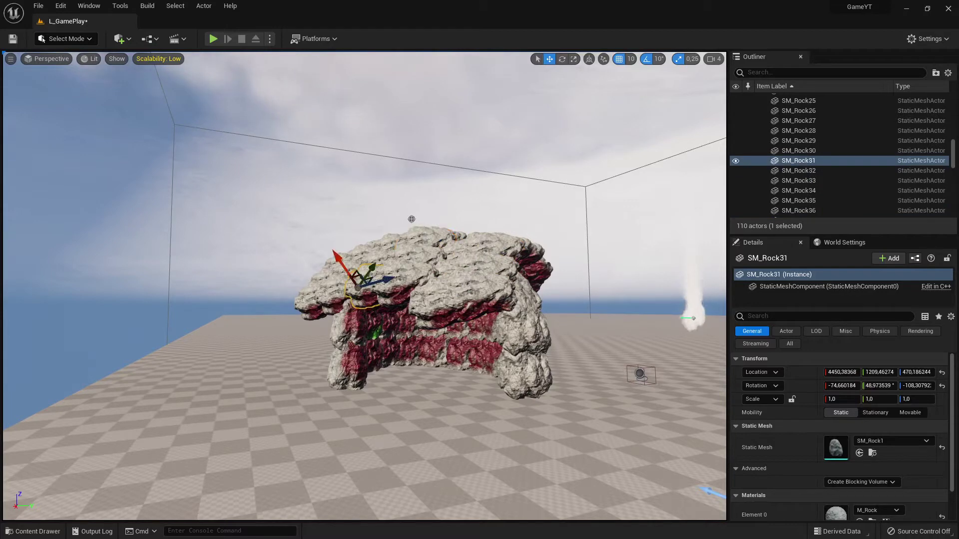
left_click(404, 270)
right_click_drag(465, 314, 479, 349)
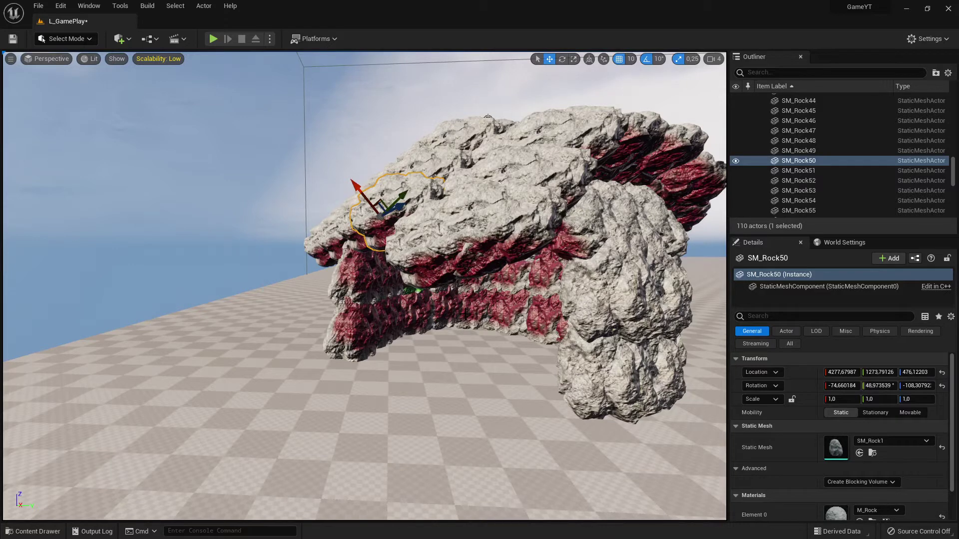
right_click_drag(469, 288, 240, 311)
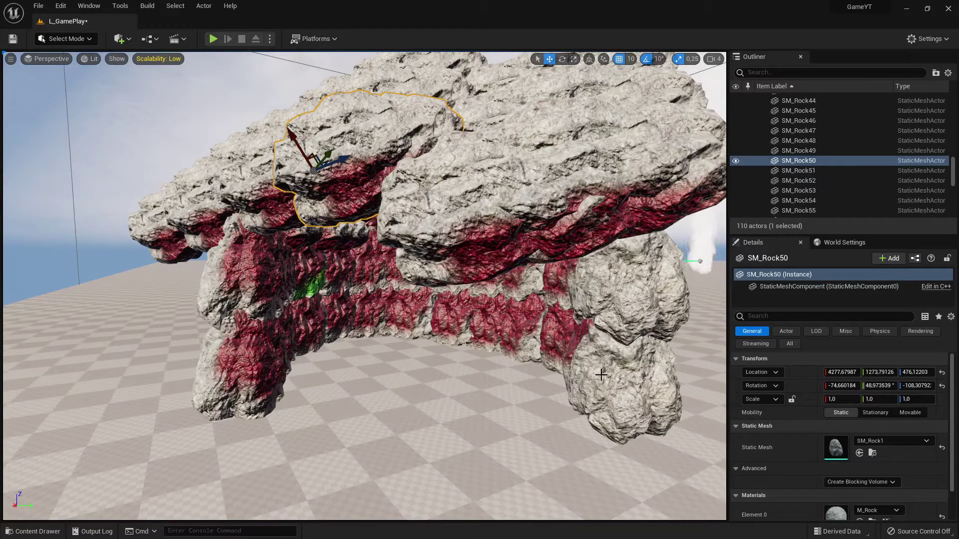
Step: Switch to the web browser showing the Unreal Engine documentation page on merging actors
key("alt+Tab")
key("alt+Tab")
key("alt+Tab")
key("alt+Tab")
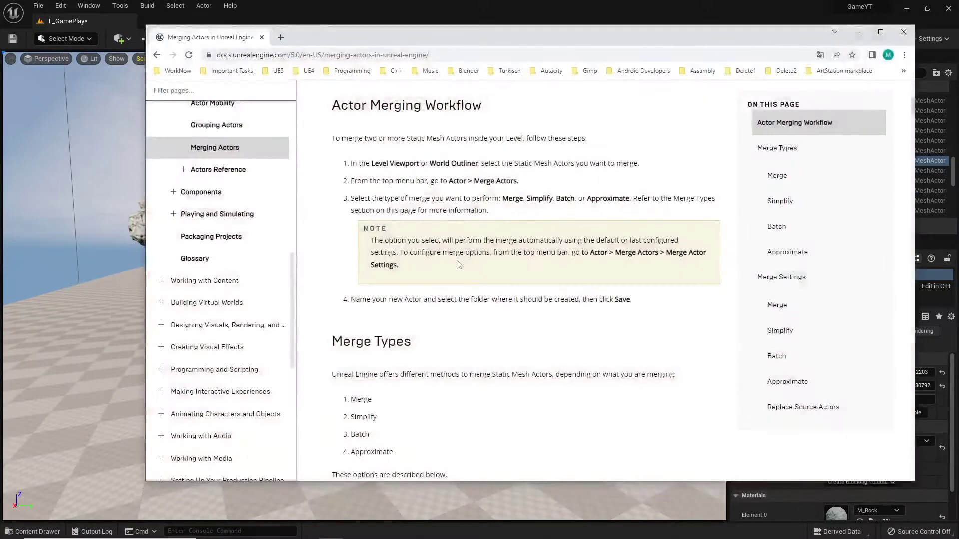
Step: Read the introduction of the Merging Actors page, highlighting the sentence on combining Static Mesh Actors and the words on project optimization
scroll(474, 240, "up", 4)
scroll(272, 227, "up", 9)
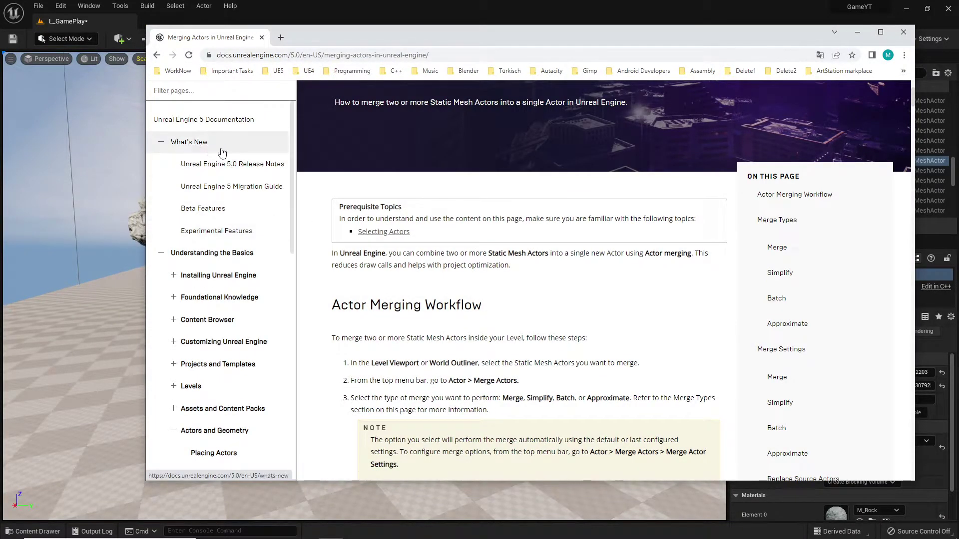
scroll(254, 312, "down", 5)
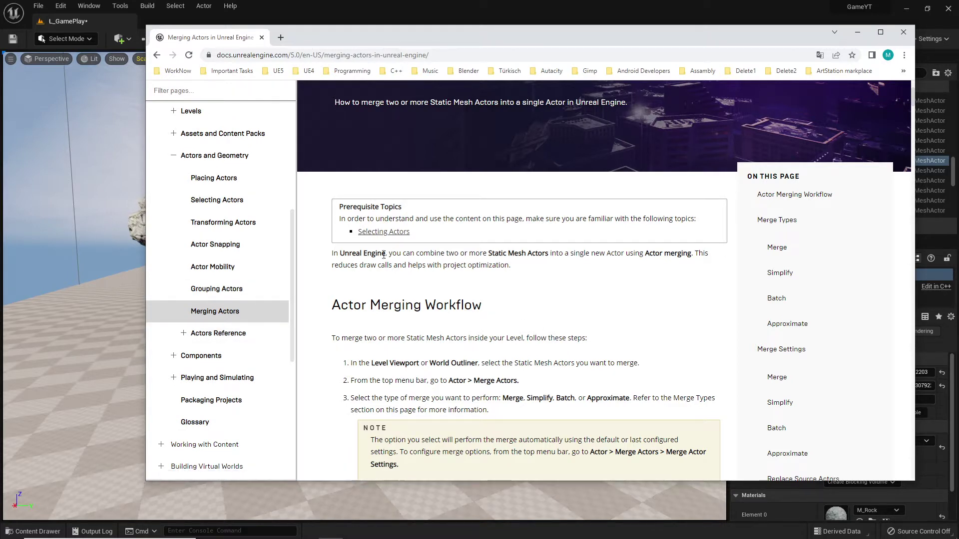
left_click_drag(330, 254, 711, 255)
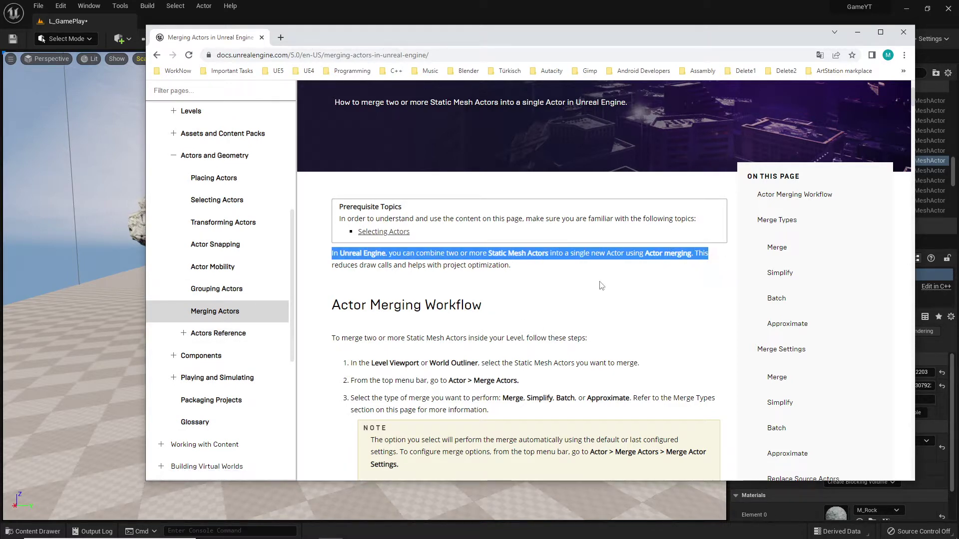
left_click(548, 267)
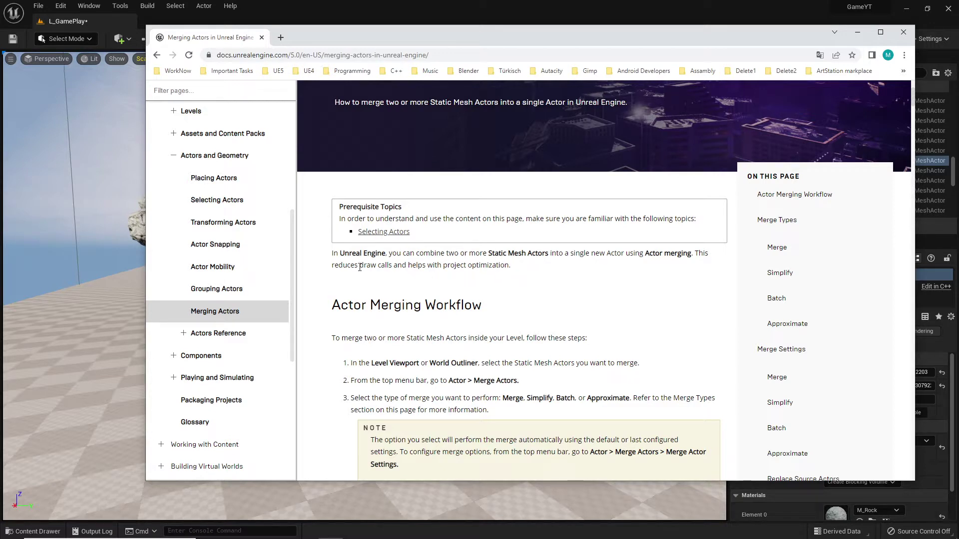
left_click_drag(360, 267, 516, 267)
left_click(471, 285)
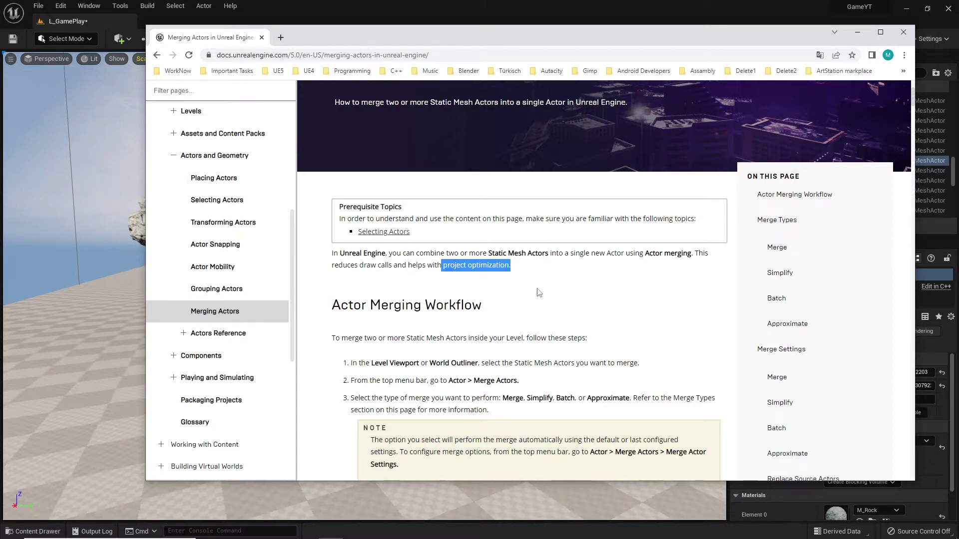
Step: Skim the documentation's merge types and merge settings down to the Simplify section, and return to the level viewport
scroll(598, 285, "down", 20)
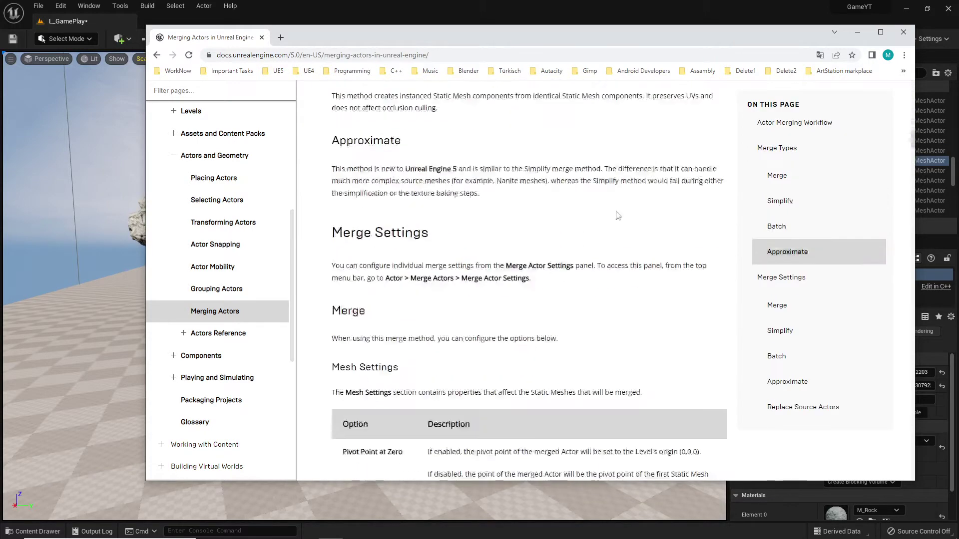
scroll(593, 214, "down", 15)
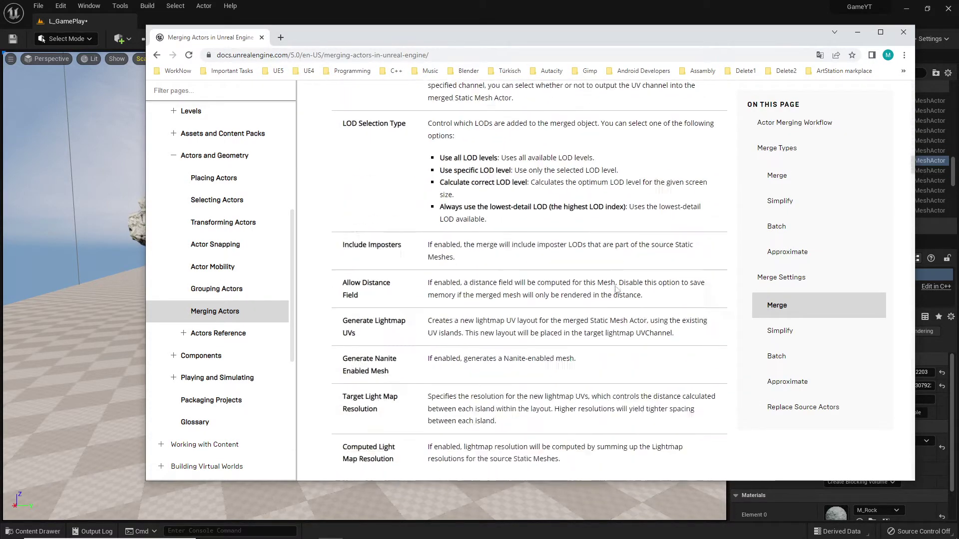
scroll(622, 284, "down", 2)
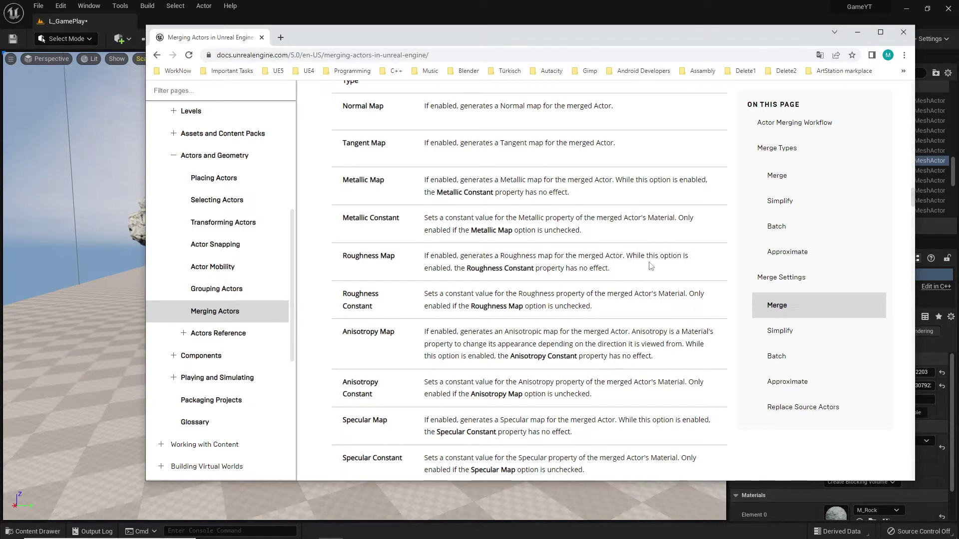
scroll(649, 284, "down", 15)
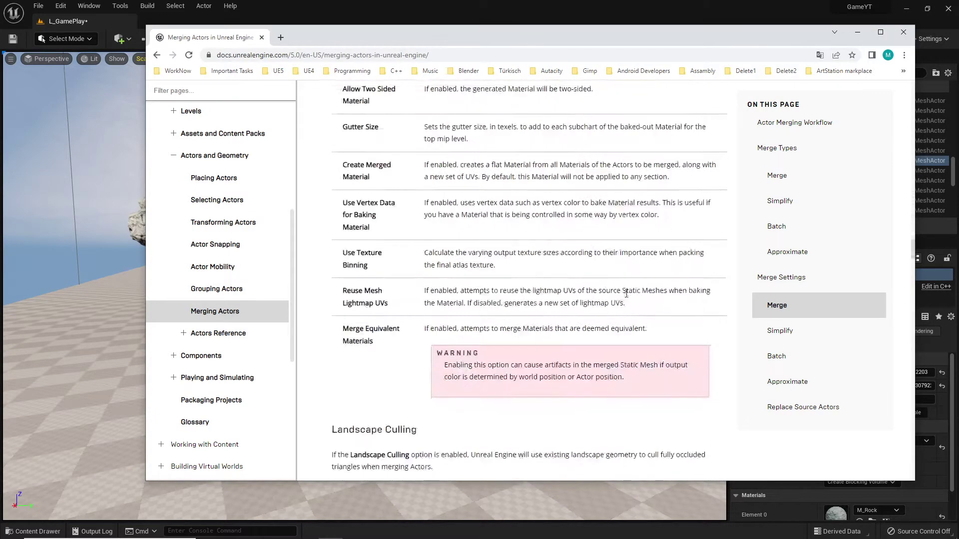
scroll(626, 293, "down", 12)
scroll(649, 290, "up", 18)
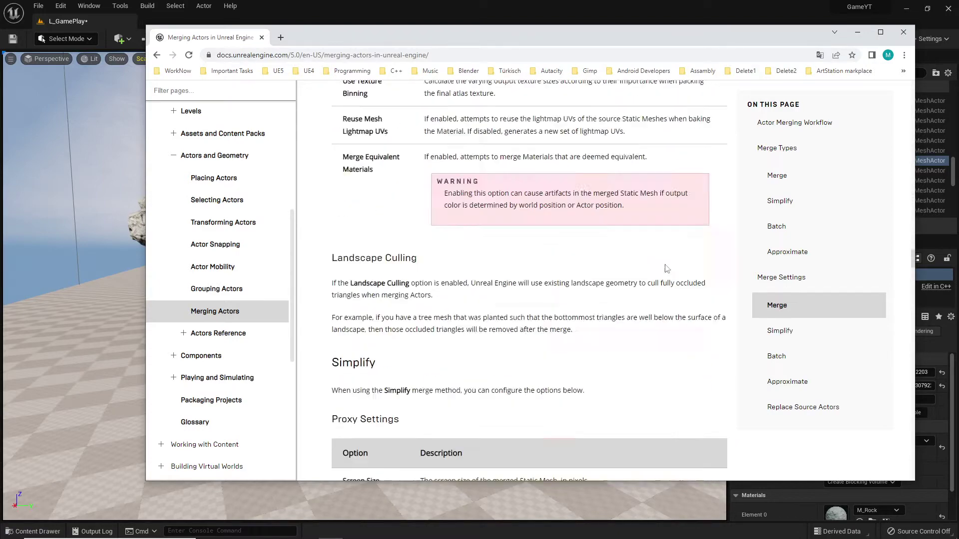
scroll(678, 280, "up", 20)
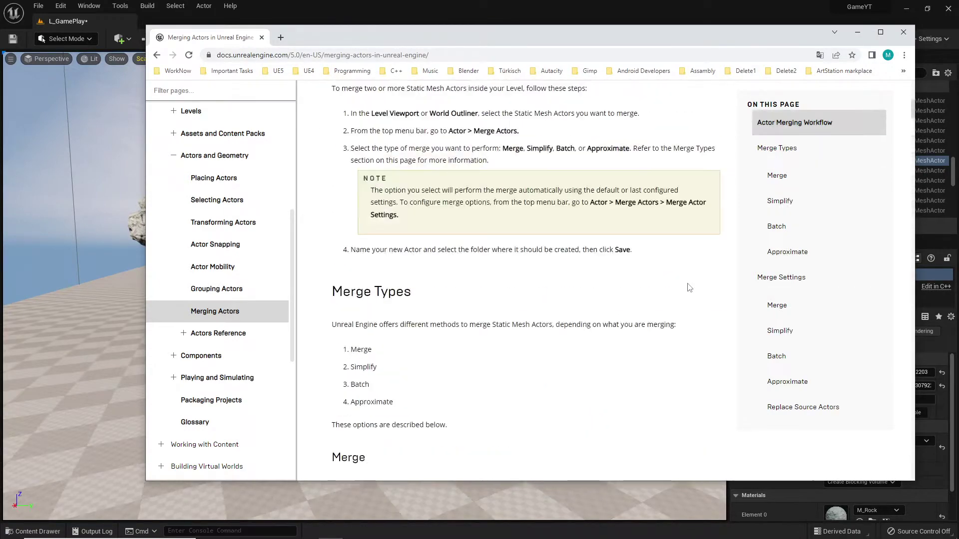
scroll(606, 280, "up", 8)
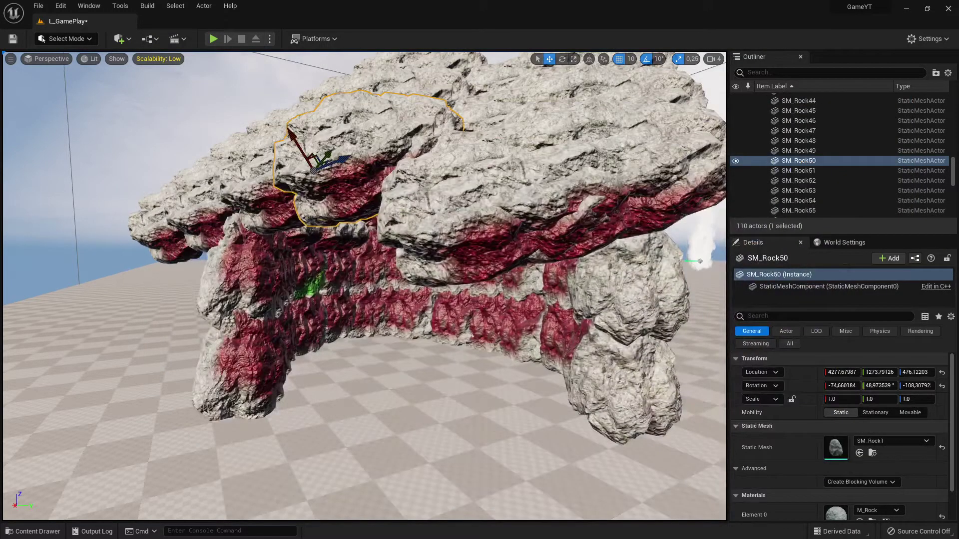
Step: View the rock shelter from a distance and examine the standalone rock elsewhere in the level
right_click_drag(363, 286, 440, 274)
key("w")
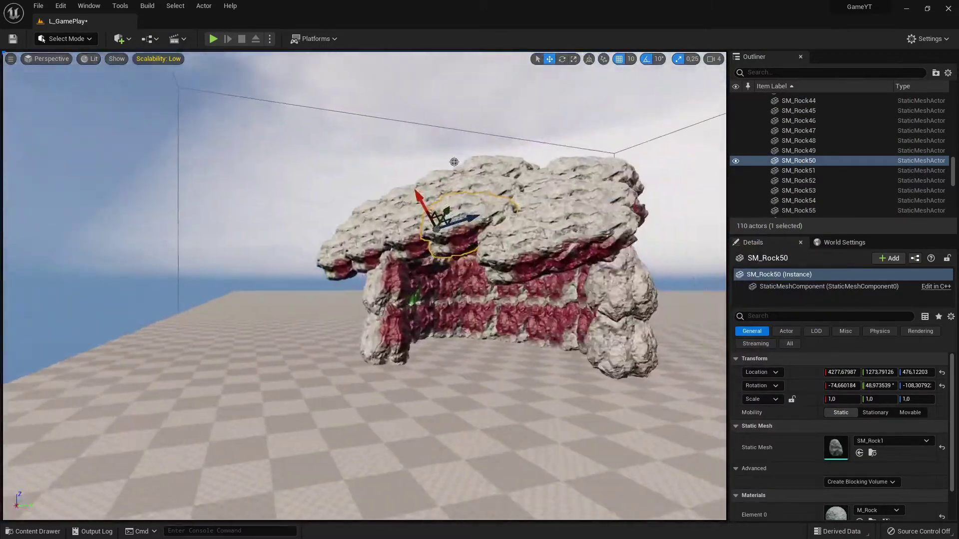
key("w")
right_click_drag(454, 162, 714, 130)
key("s")
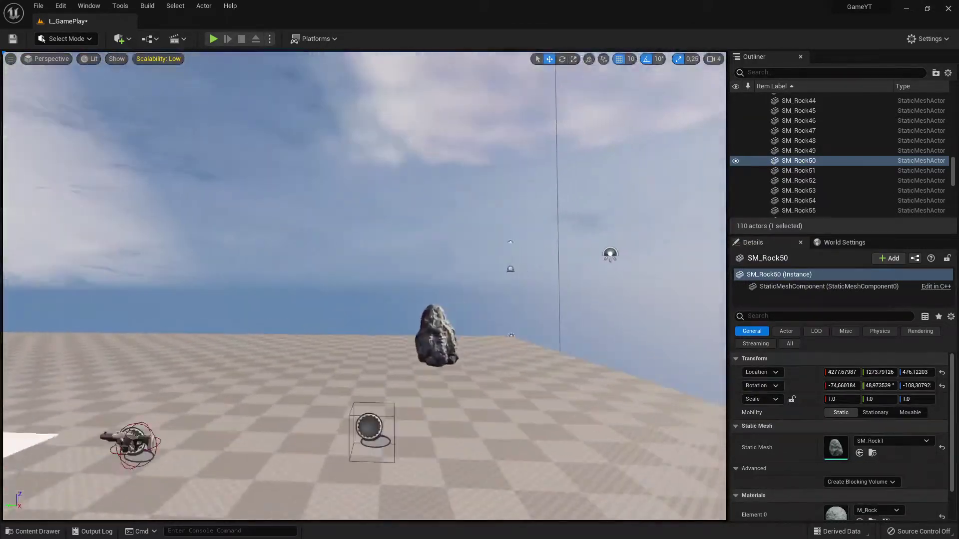
key("w")
right_click_drag(650, 224, 75, 279)
key("d")
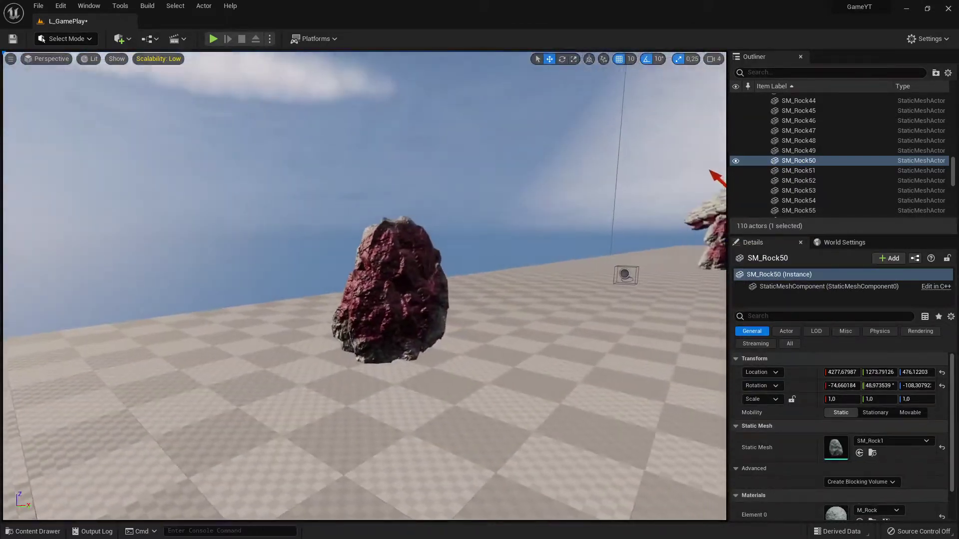
key("w")
mouse_move(351, 291)
right_mouse_down()
mouse_move(464, 234)
mouse_move(480, 300)
mouse_move(351, 291)
right_mouse_up()
key("d")
key("s")
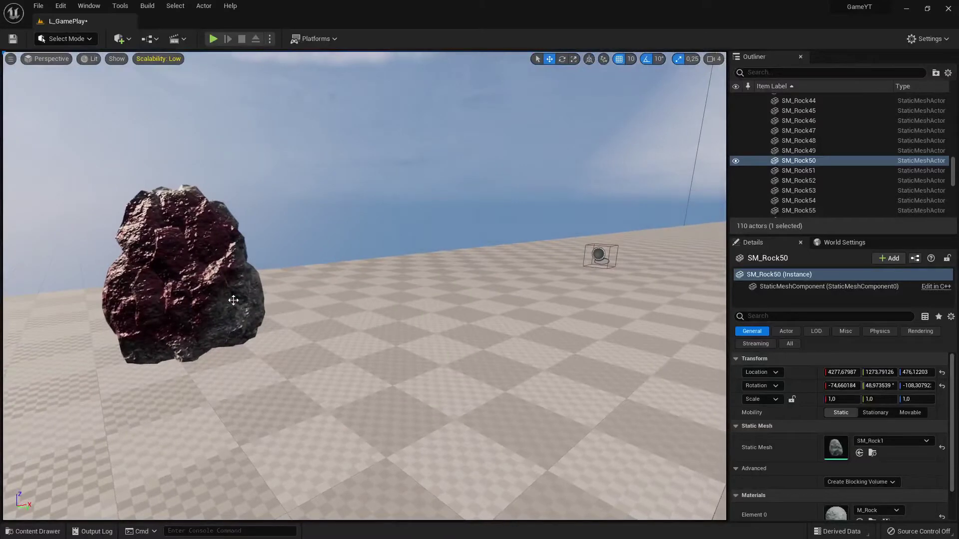
Step: Select the standalone rock and place a duplicate of it close beside the original, at about X 1290, Y 735
left_click(233, 300)
right_click_drag(322, 322, 504, 332)
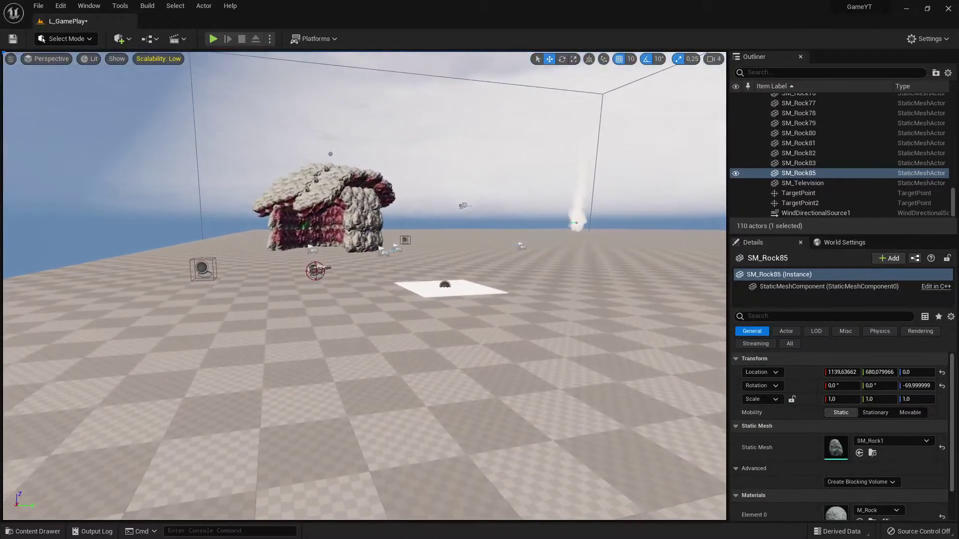
right_click_drag(280, 285, 262, 279)
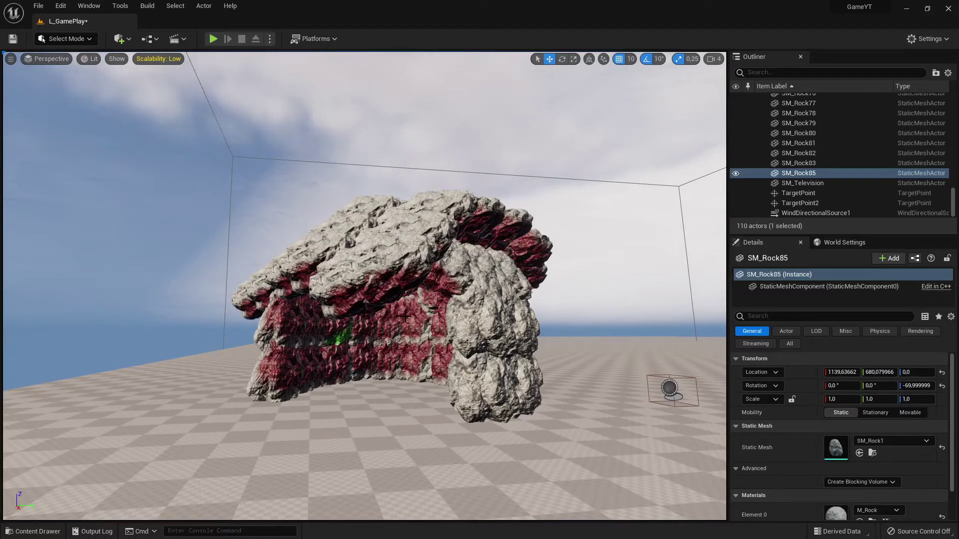
right_click_drag(365, 285, 190, 294)
key("w")
key("w")
right_click_drag(319, 279, 415, 313)
key("d")
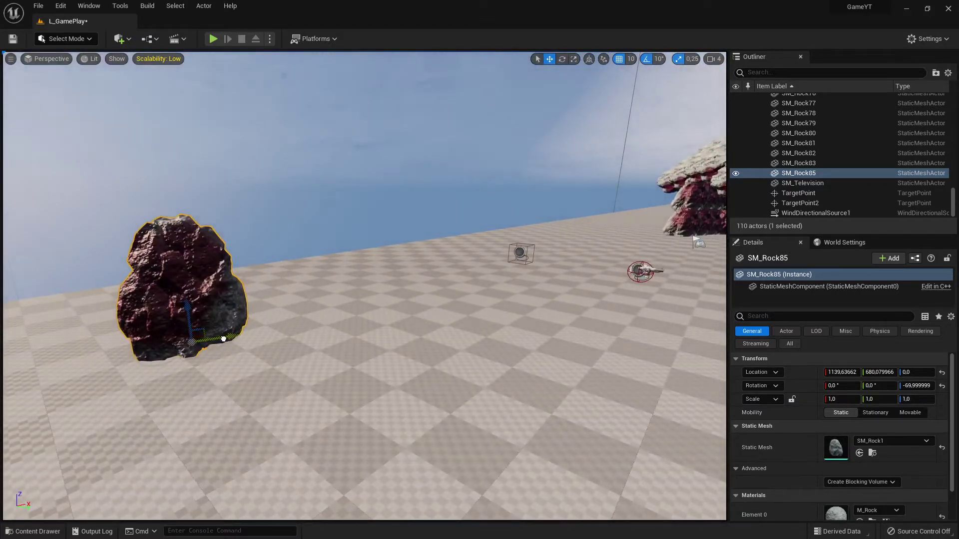
left_click_drag(223, 339, 301, 326, "alt")
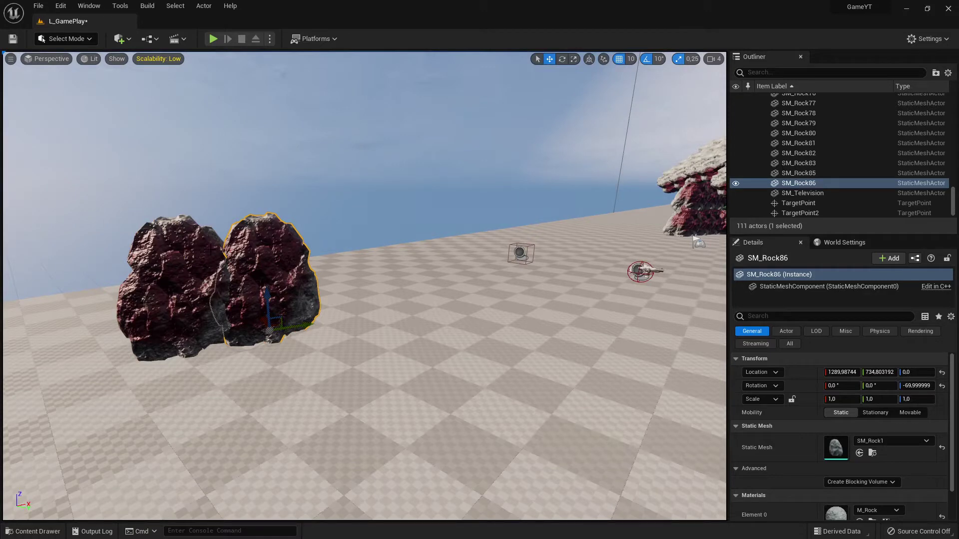
Step: Examine the original rock and its duplicate from several sides and distances, and look over at the rock shelter
key("d")
right_click_drag(281, 353, 165, 350)
key("d")
key("d")
key("w")
key("s")
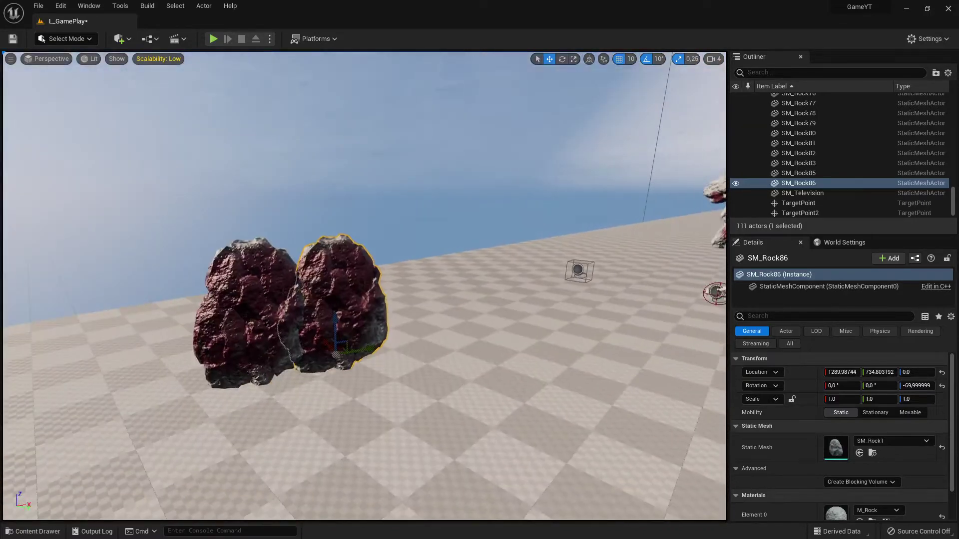
right_click_drag(350, 380, 394, 382)
key("w")
right_click_drag(350, 350, 270, 350)
key("s")
key("a")
right_click_drag(280, 382, 325, 382)
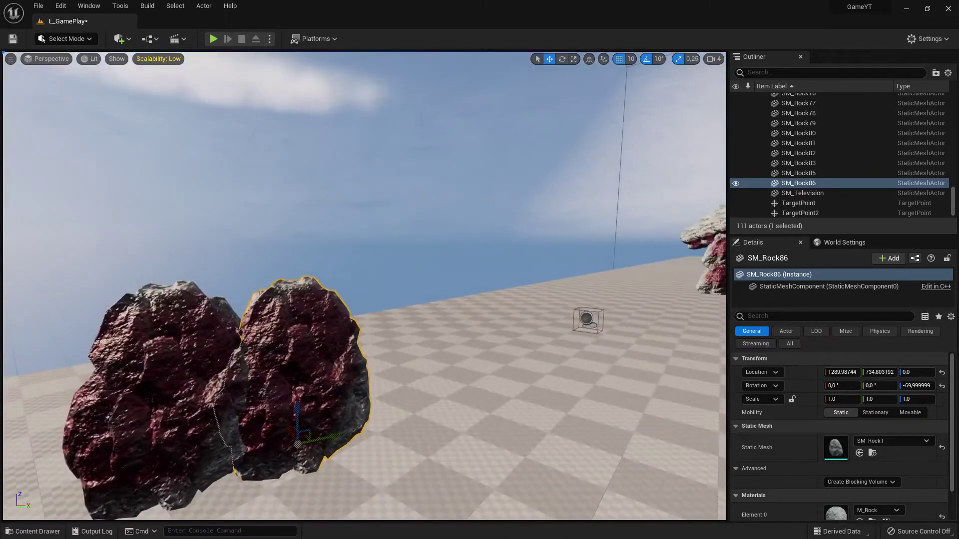
key("s")
right_click_drag(329, 339, 321, 260)
key("d")
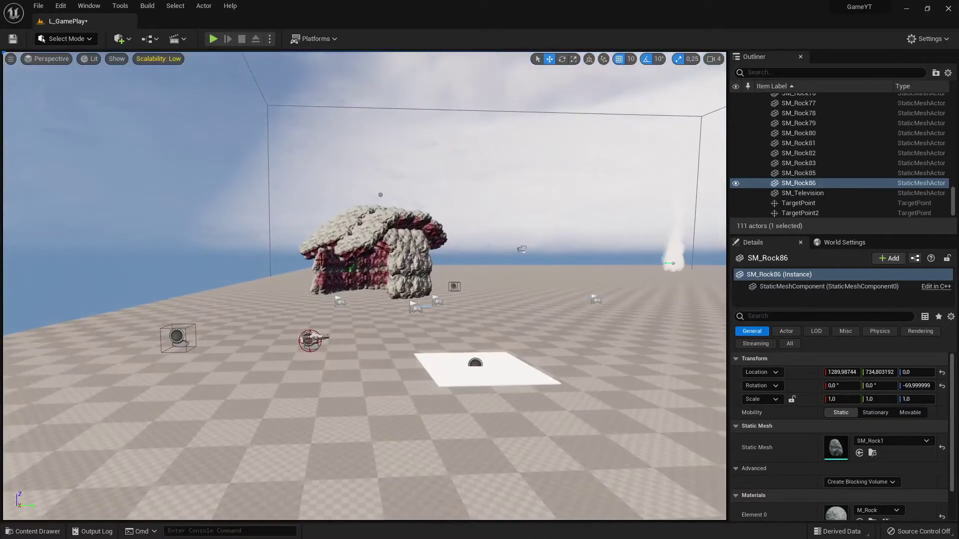
Step: Select both SM_Rock85 and SM_Rock86 and open the Merge Actors tool for them
key("f")
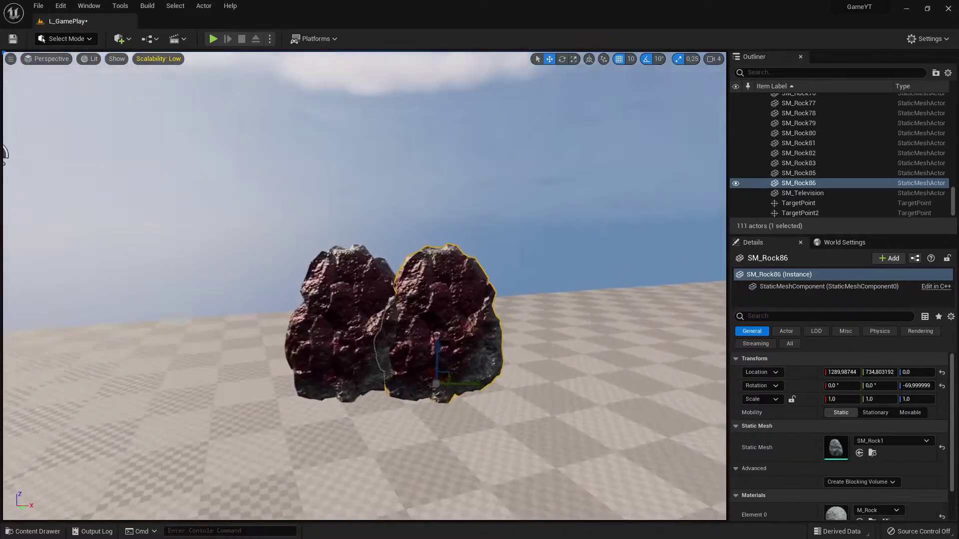
left_click(302, 311)
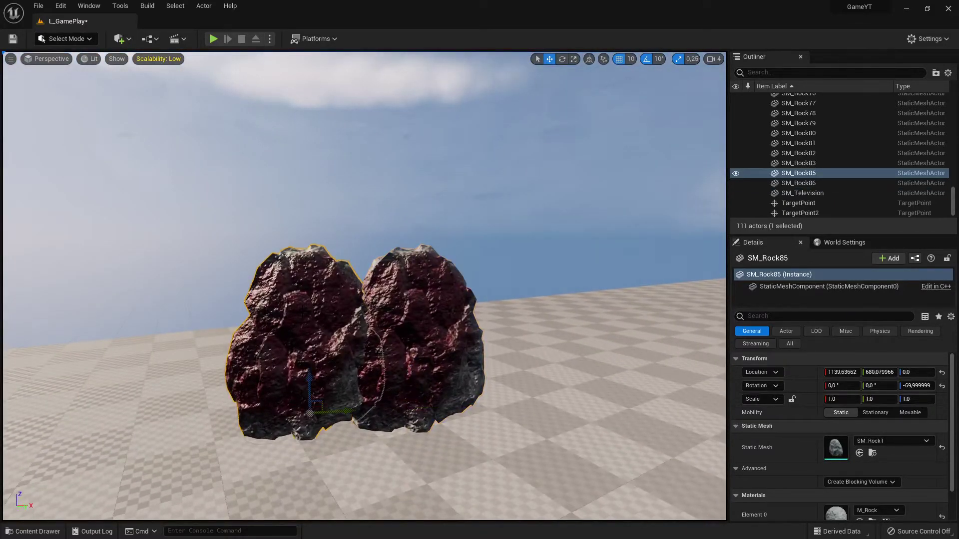
left_click(431, 316, "ctrl")
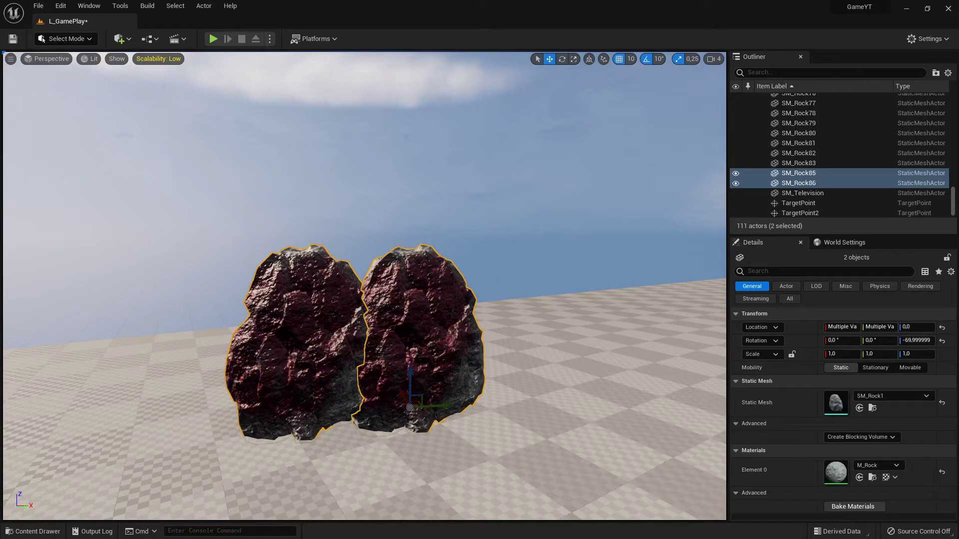
left_click(120, 6)
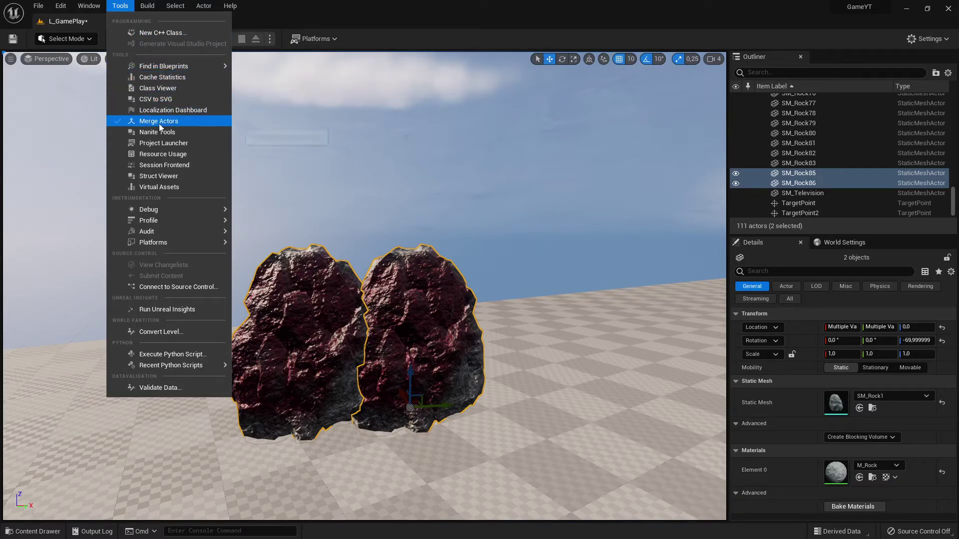
left_click(175, 121)
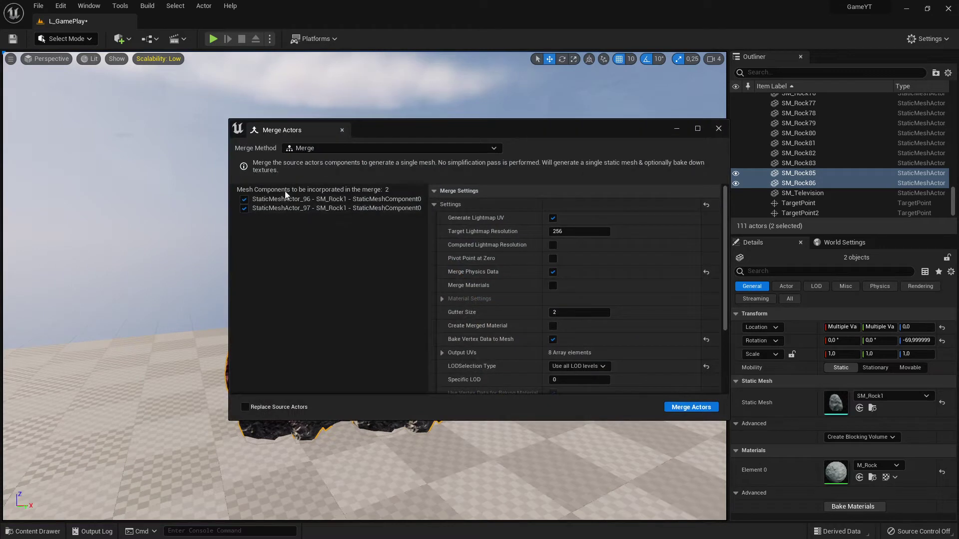
Step: Review the Merge method's settings, from lightmap and physics options to LOD selection and equivalent materials
left_click(462, 191)
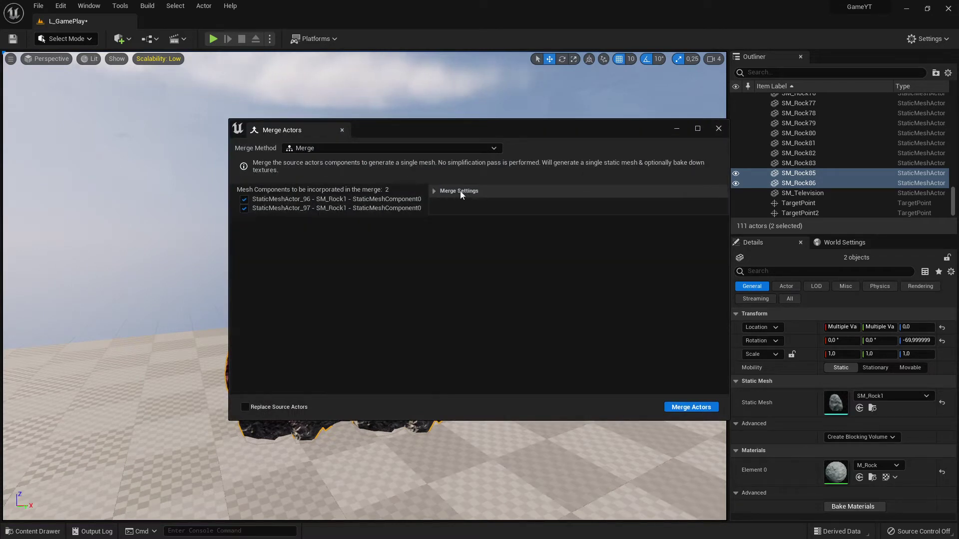
left_click(459, 191)
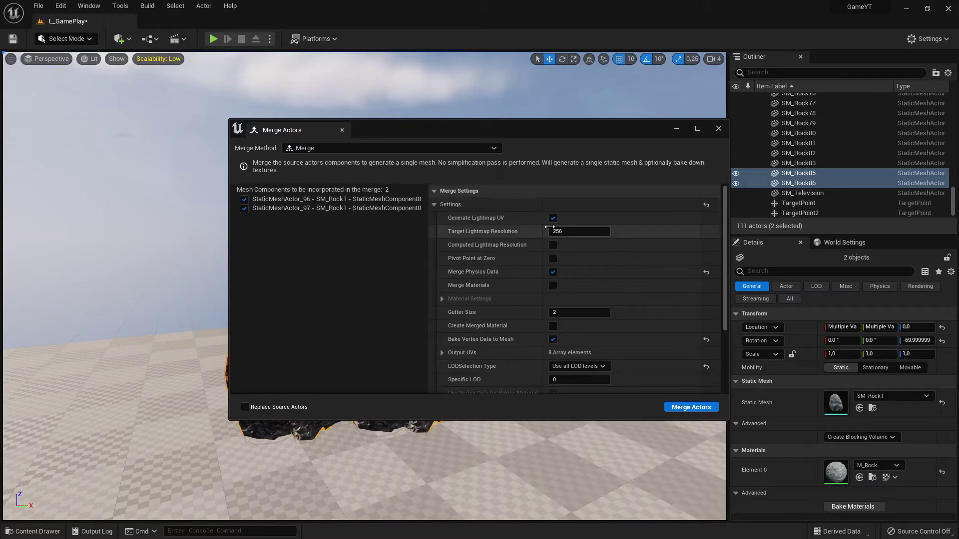
scroll(550, 303, "down", 3)
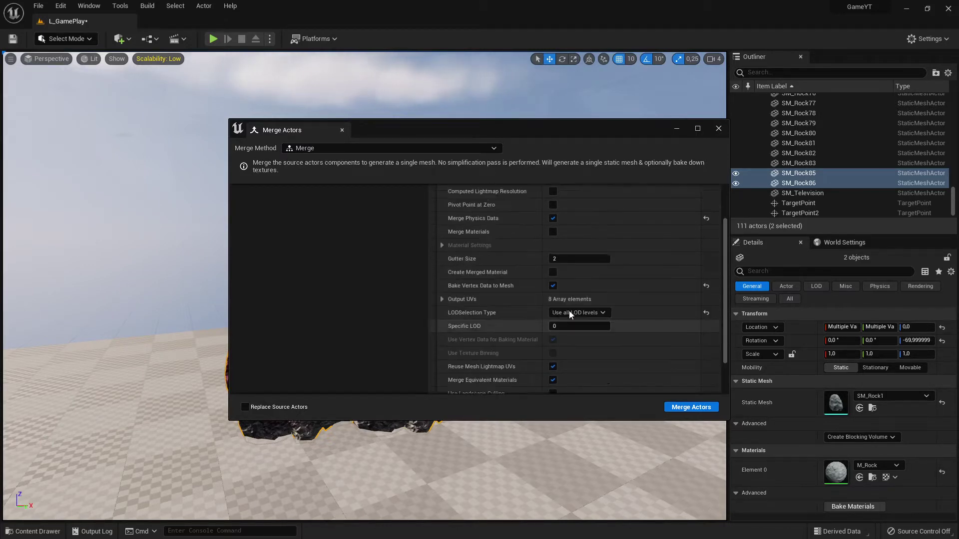
scroll(568, 300, "up", 5)
Step: Switch to the browser documentation, check the Merge and Simplify settings descriptions, and return to the Merge Actors window
key("alt+Tab")
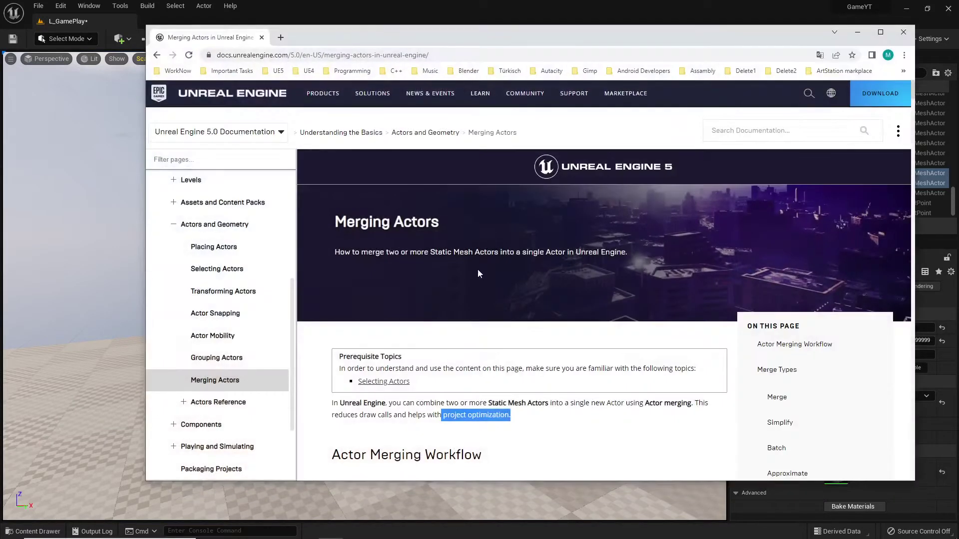
scroll(478, 273, "down", 20)
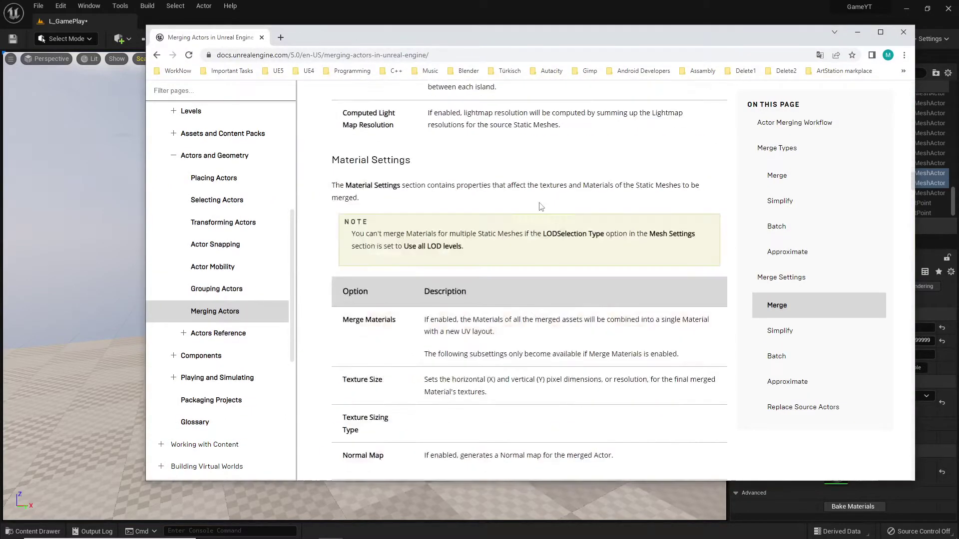
scroll(541, 207, "down", 20)
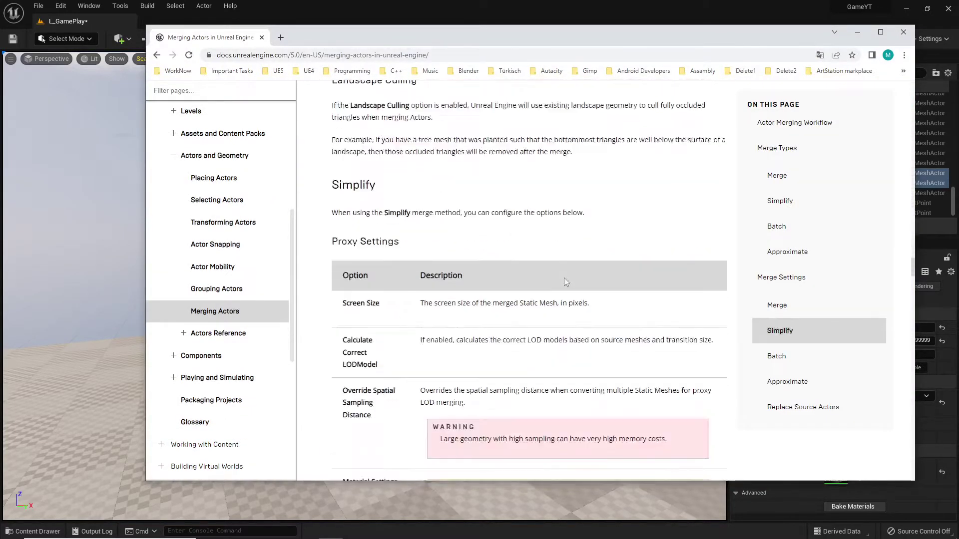
left_click(857, 32)
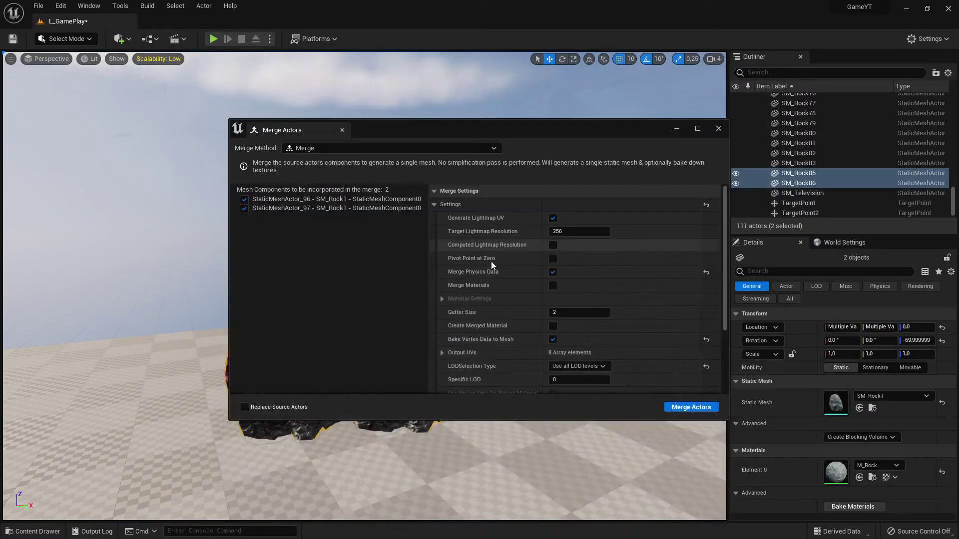
Step: Merge the two selected rocks into a new static mesh named SM_MergeActor1, and close the Merge Actors window
scroll(492, 293, "down", 3)
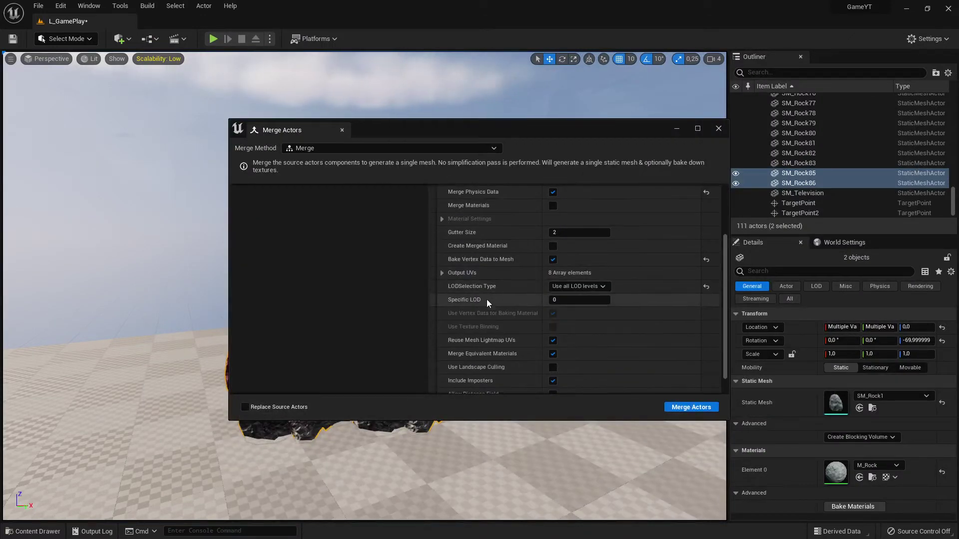
left_click(691, 409)
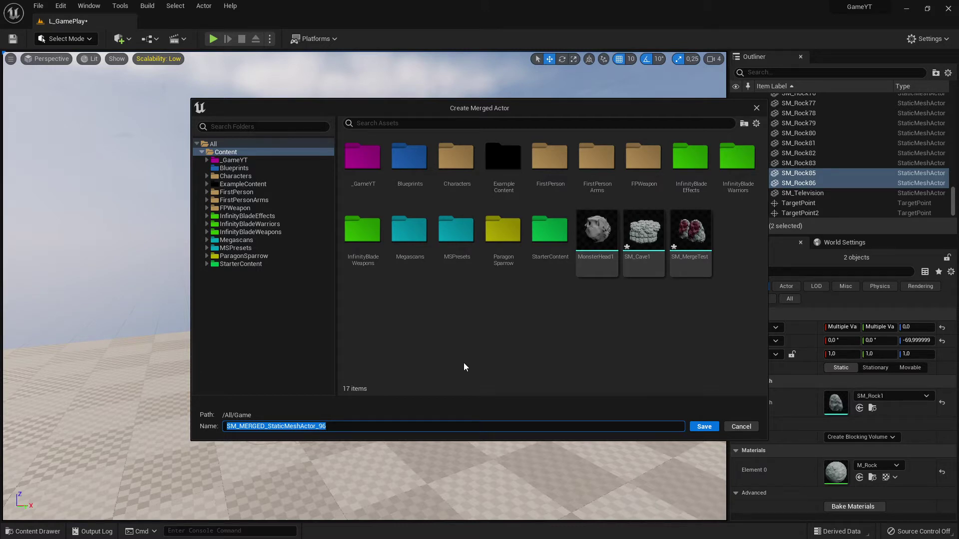
key("BackSpace")
type("SM_Merge")
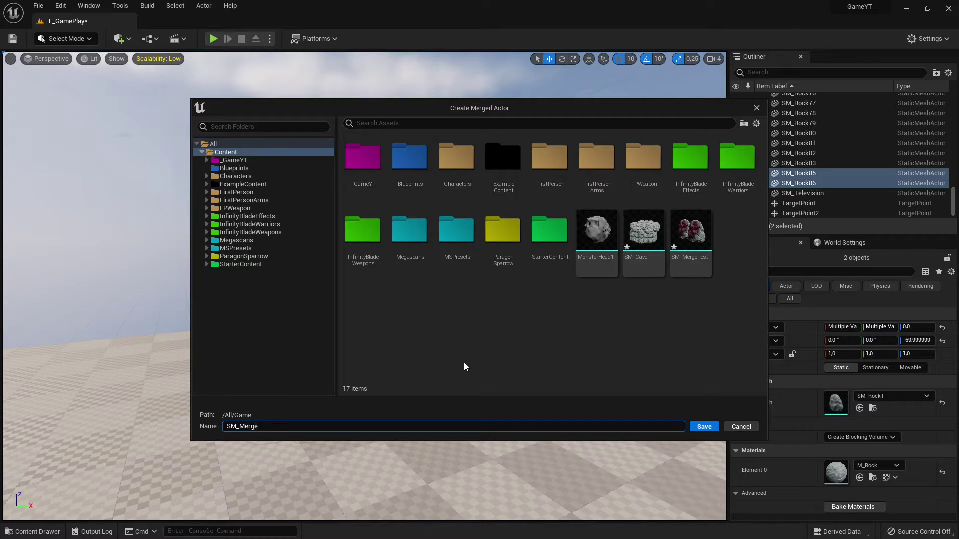
type("2")
key("Return")
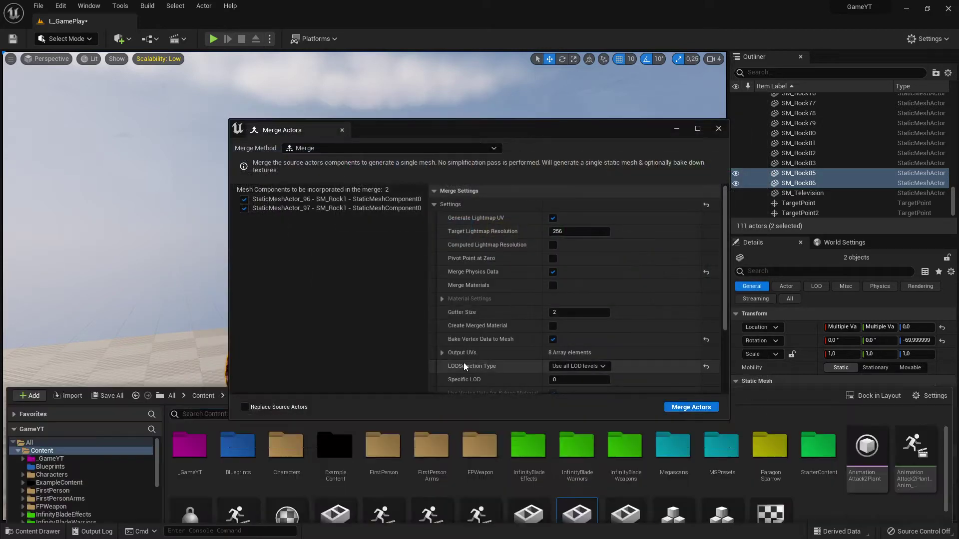
left_click(718, 128)
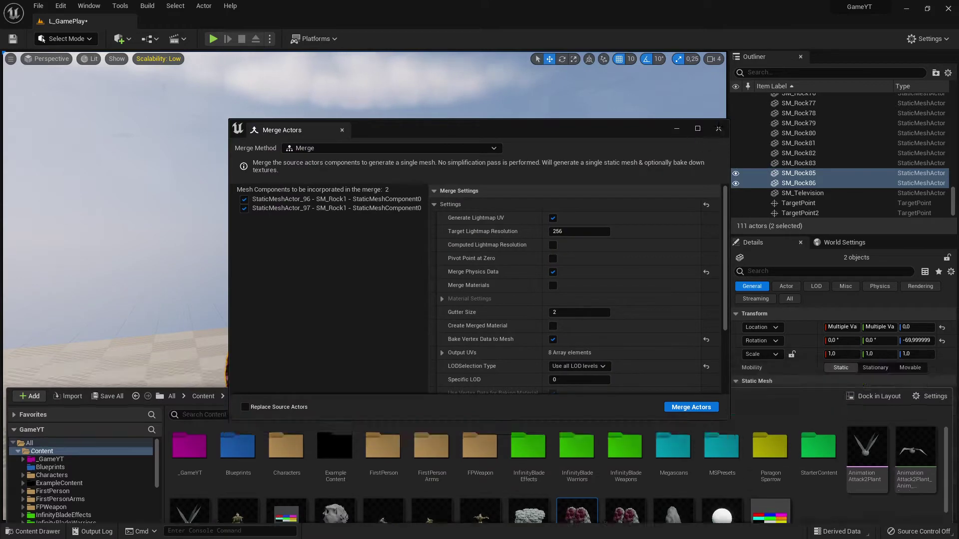
Step: Save all modified content: the L_GamePlay level and the SM_Cave1, SM_MergeActor1 and SM_MergeTest static meshes
left_click(32, 531)
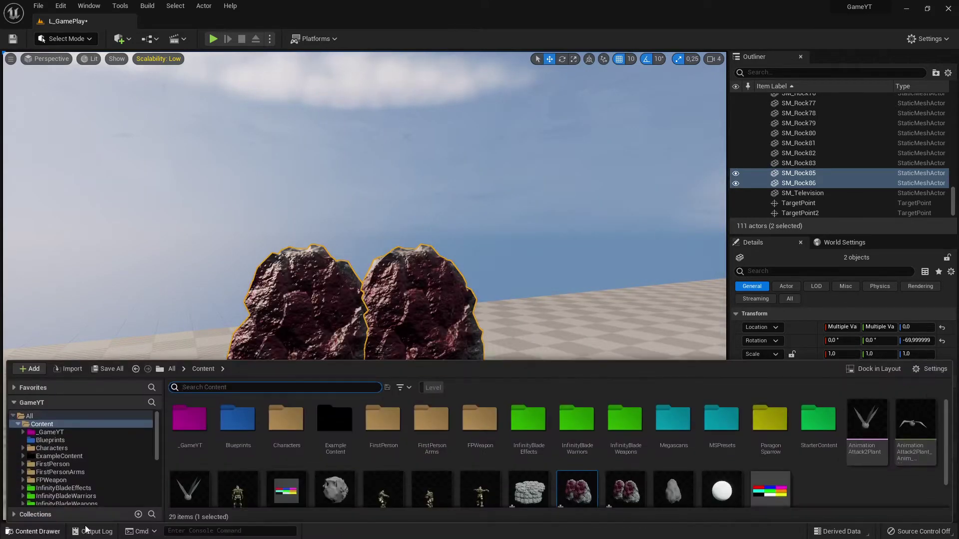
scroll(610, 508, "down", 1)
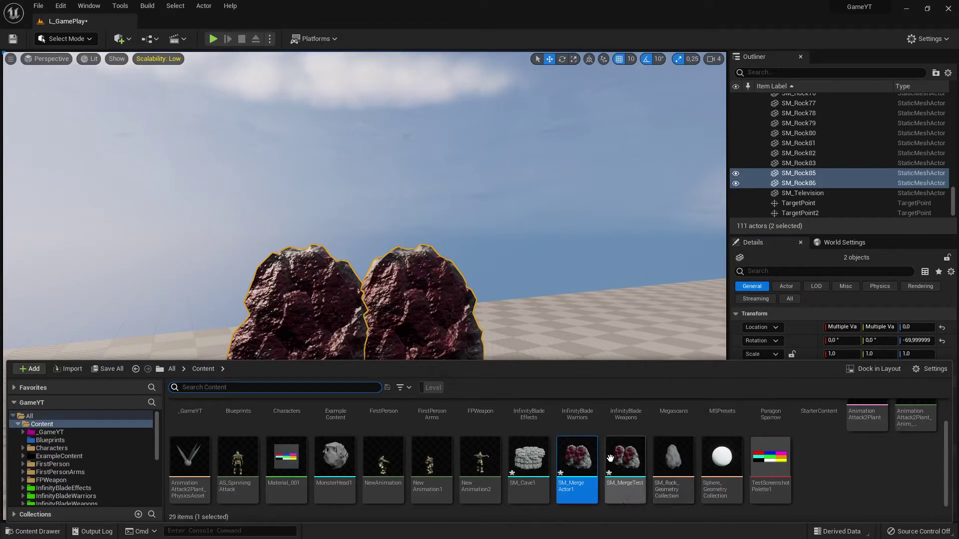
mouse_move(628, 460)
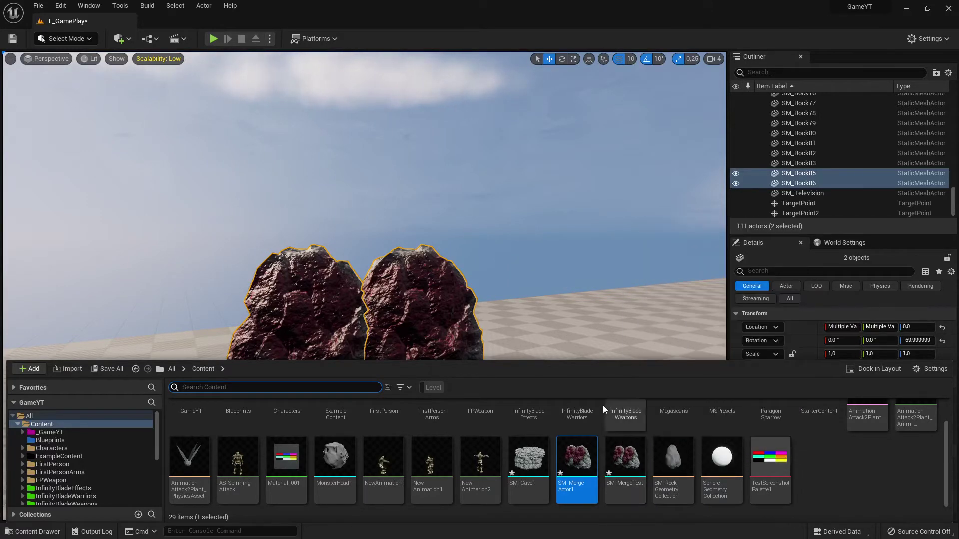
left_click(96, 371)
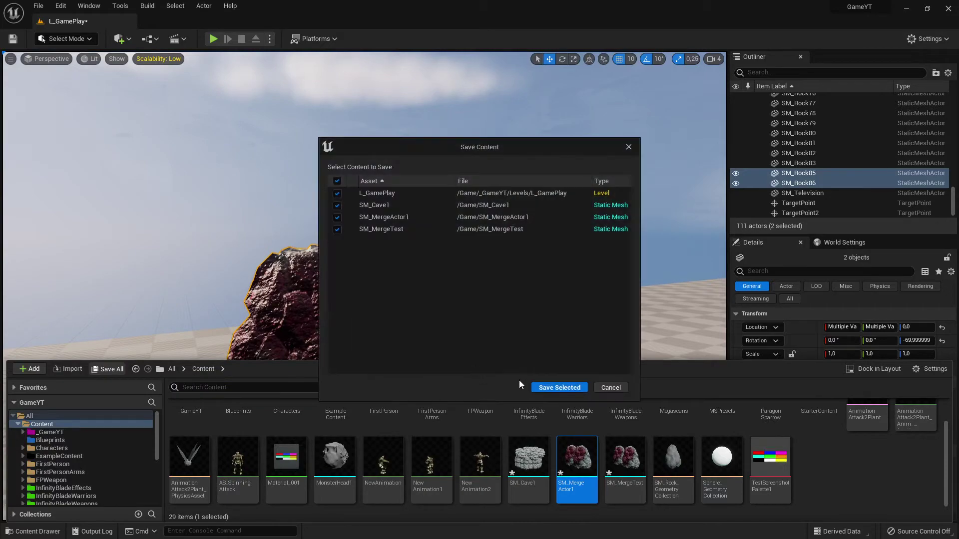
left_click(562, 387)
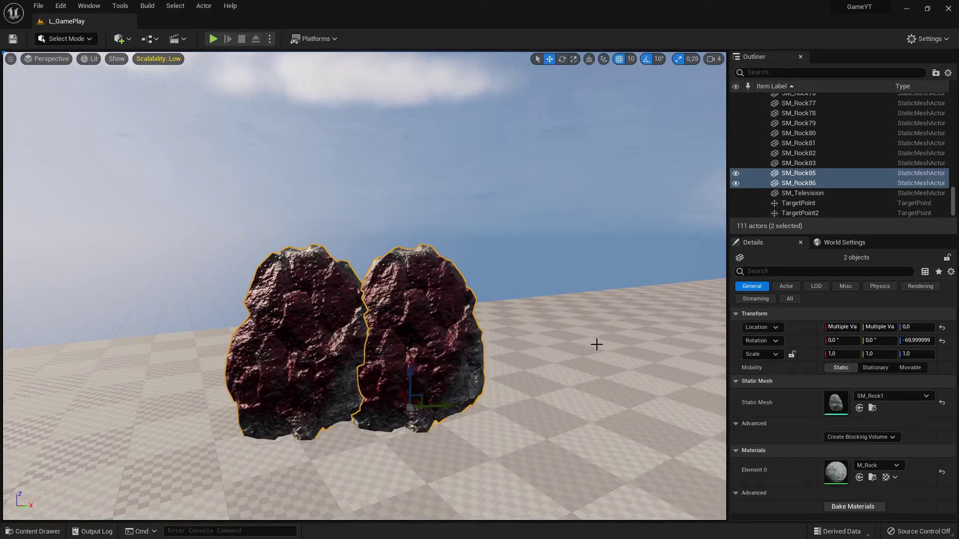
Step: Place the SM_MergeTest mesh in the level beside the two source rocks, at location 1000, 1120, 0
right_click_drag(596, 344, 634, 350)
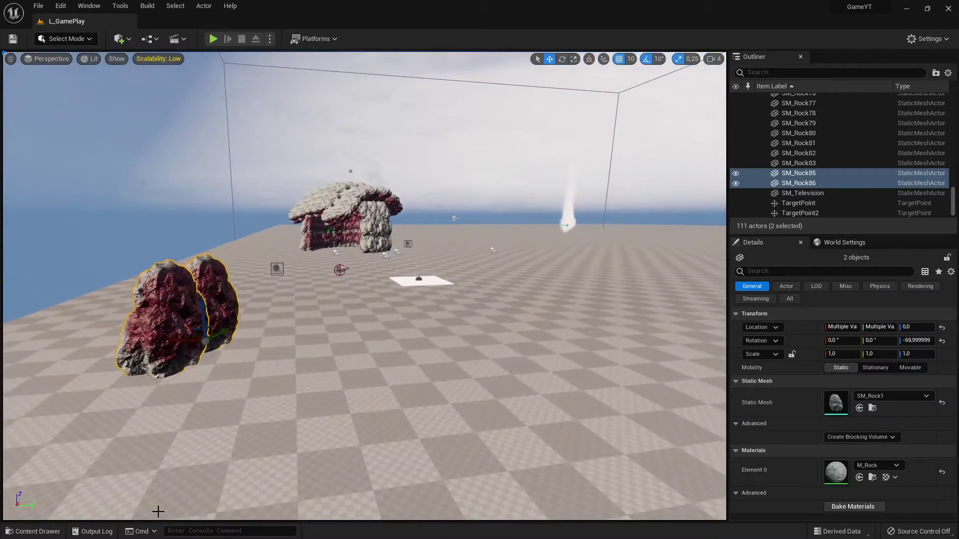
left_click(33, 531)
left_click_drag(625, 482, 330, 364)
mouse_move(352, 423)
right_mouse_down()
mouse_move(210, 419)
mouse_move(353, 423)
right_mouse_up()
right_click_drag(252, 343, 283, 354)
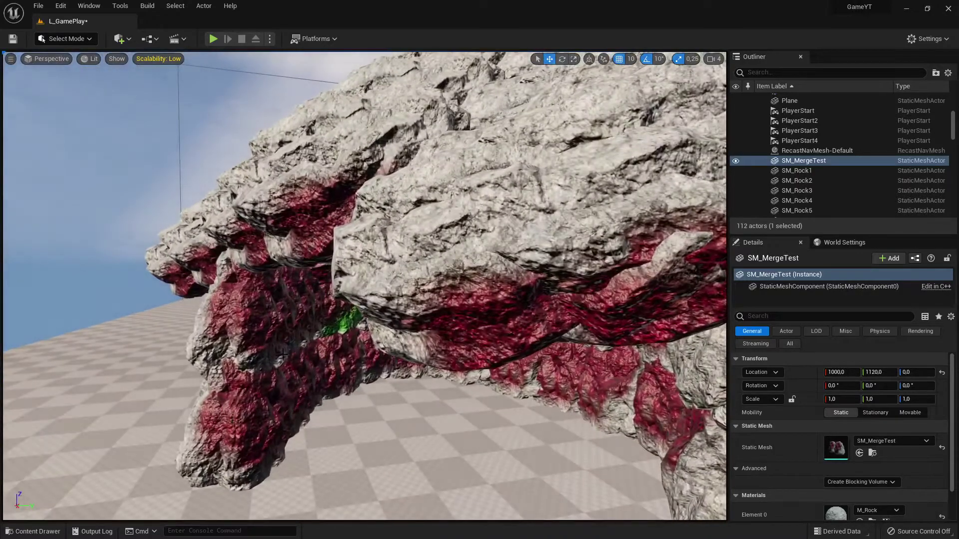
Step: Step through the shelter's individual rock actors from SM_Rock1 to SM_Rock18, and examine the roof rock SM_Rock62
key("Down")
key("Down")
key("Down")
key("Down")
key("Down")
key("Down")
key("Down")
key("Down")
key("Down")
key("Down")
key("Down")
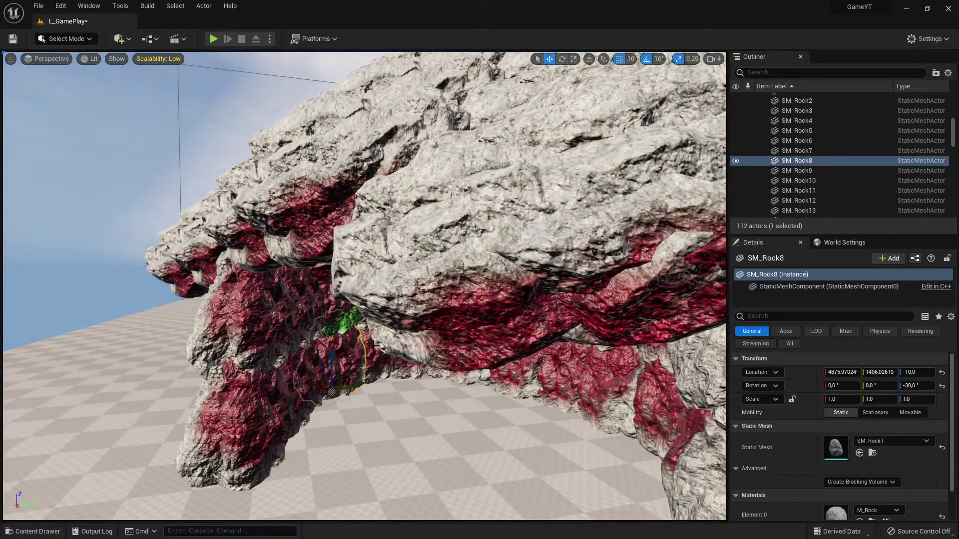
key("Down")
key("Down")
key("Down")
key("Down")
key("Down")
key("Down")
key("Down")
scroll(573, 389, "down", 4)
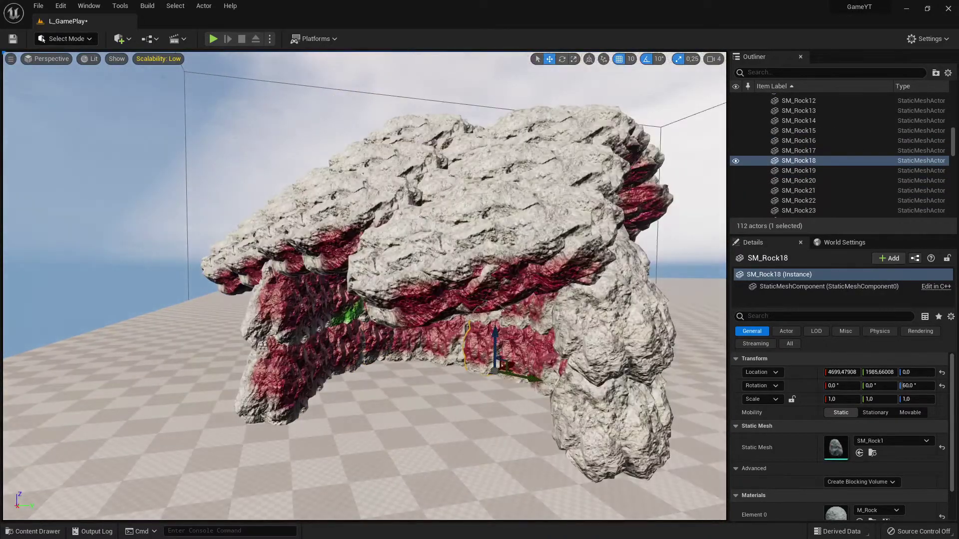
left_click(599, 340)
left_click(485, 275)
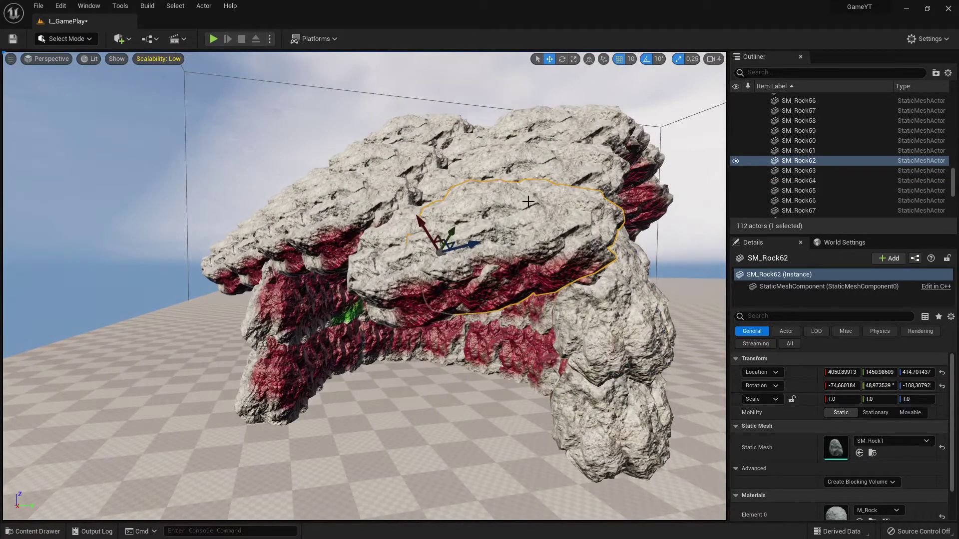
right_click_drag(459, 350, 462, 299)
key("w")
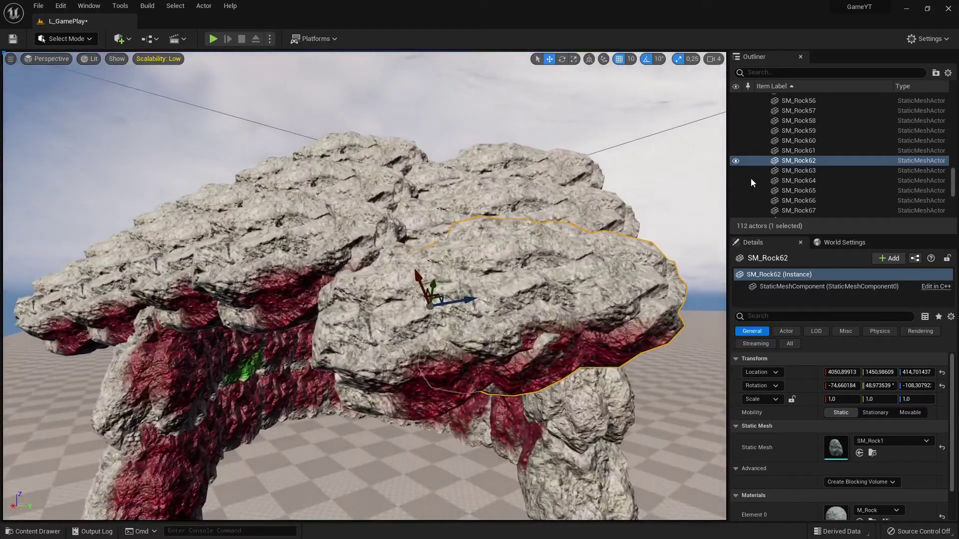
Step: Delete the two duplicated test rocks and the placed SM_MergeTest mesh from the level
scroll(807, 144, "up", 15)
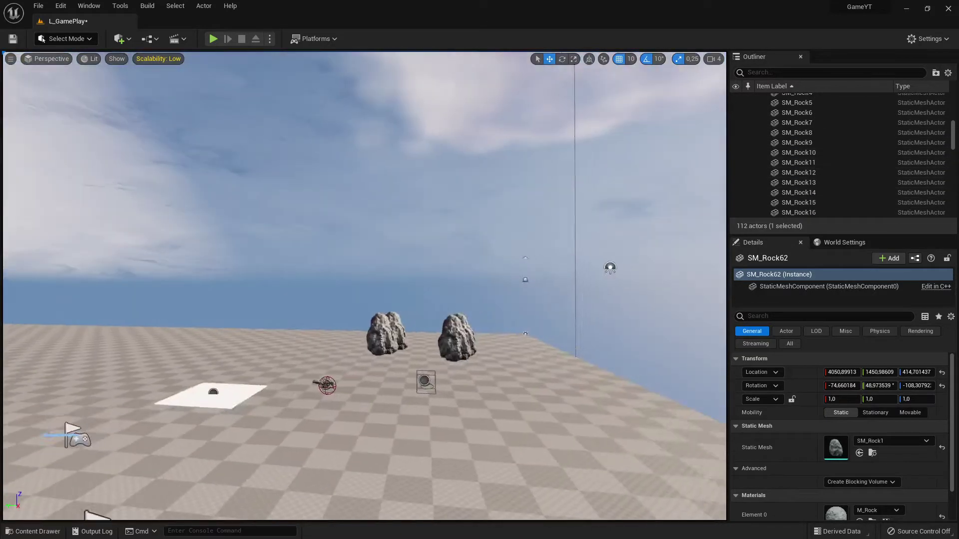
scroll(473, 302, "up", 3)
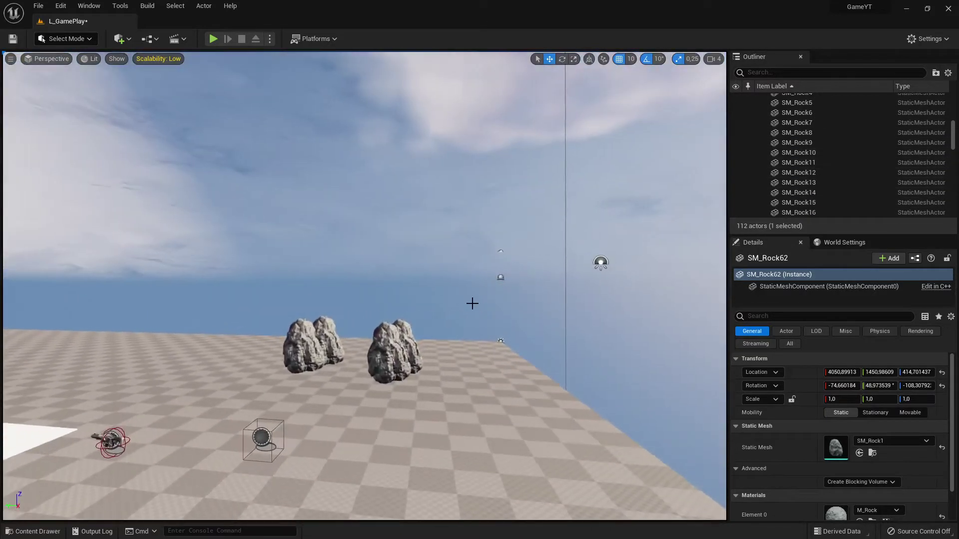
left_click(405, 354)
key("Delete")
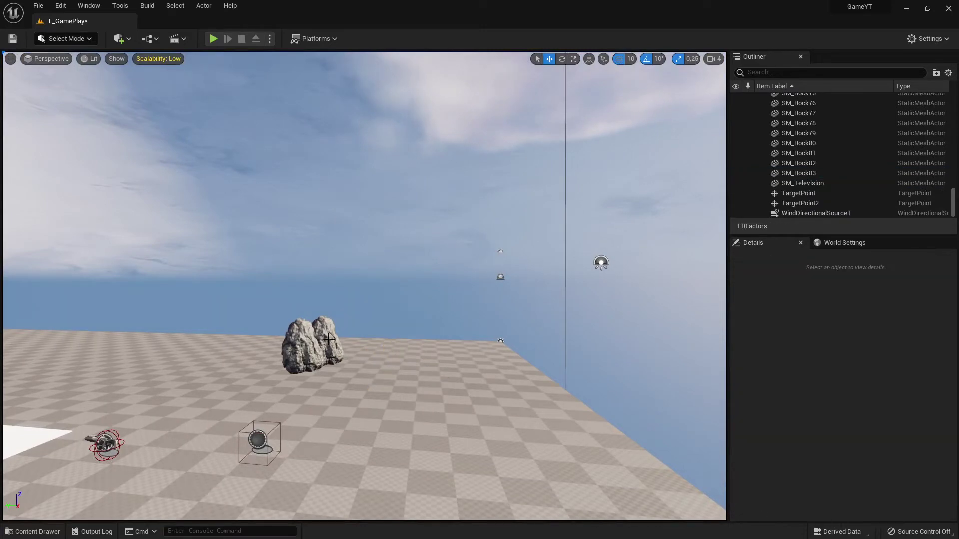
left_click(314, 346)
key("Delete")
Step: Select all the shelter's rocks, SM_Rock1 through SM_Rock83, and open the Merge Actors tool for them
right_click_drag(402, 342, 440, 342)
key("w")
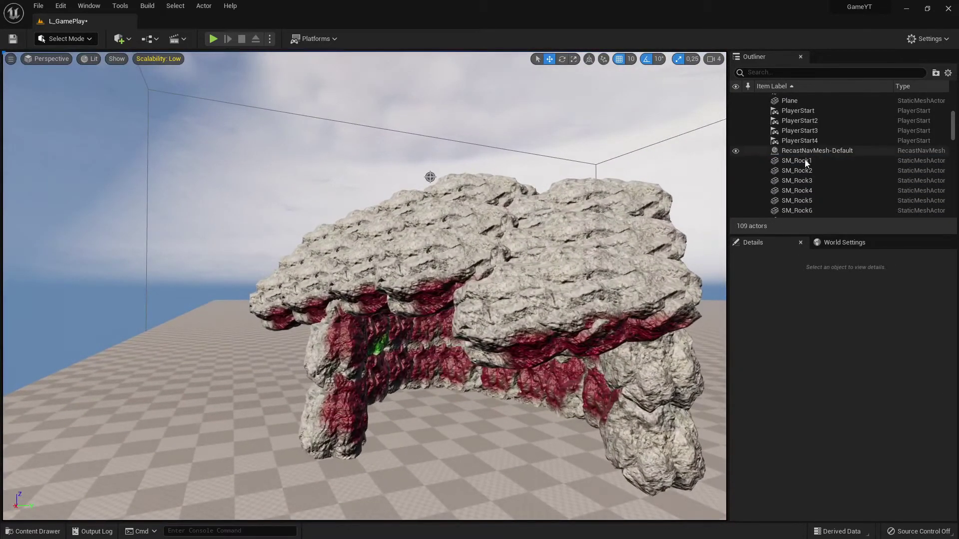
left_click(797, 160)
scroll(819, 181, "down", 10)
scroll(839, 179, "down", 10)
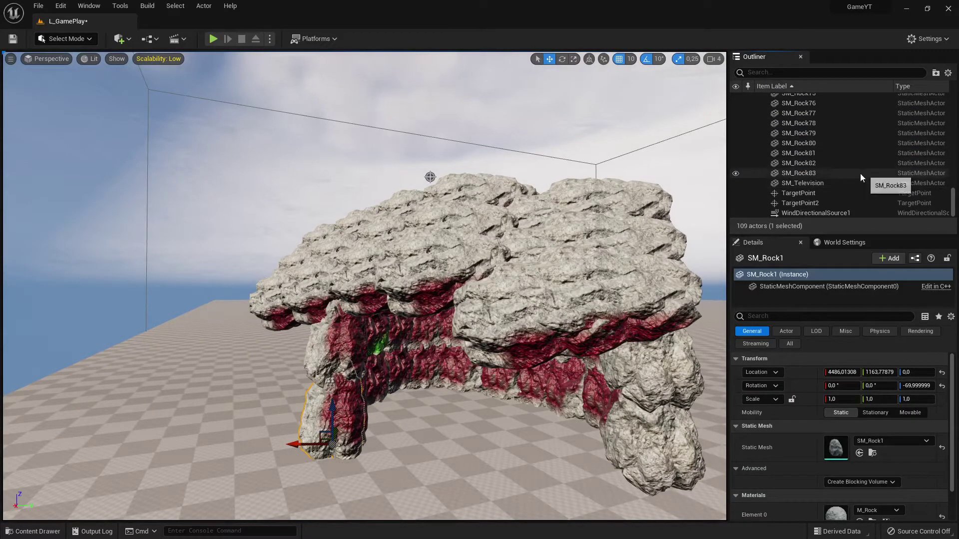
left_click(815, 176, "shift")
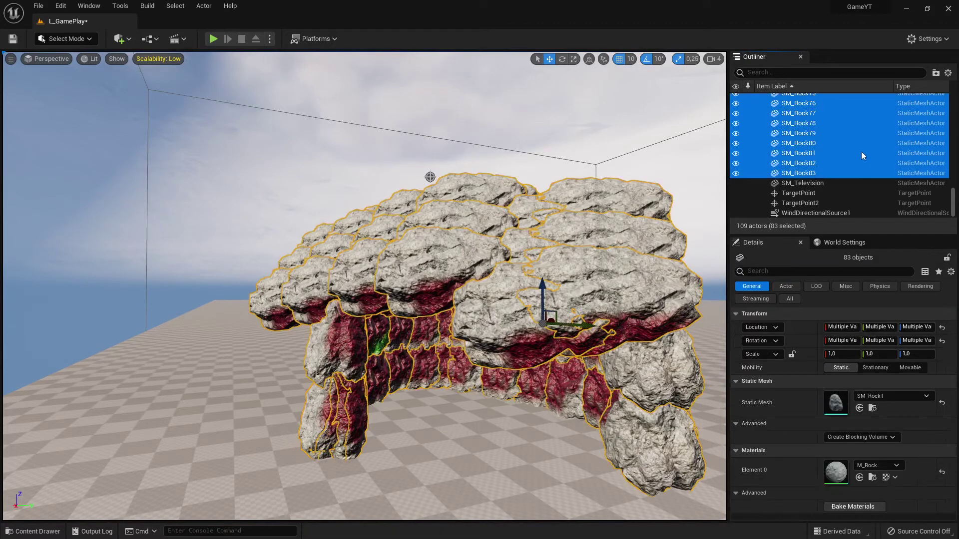
scroll(862, 155, "up", 5)
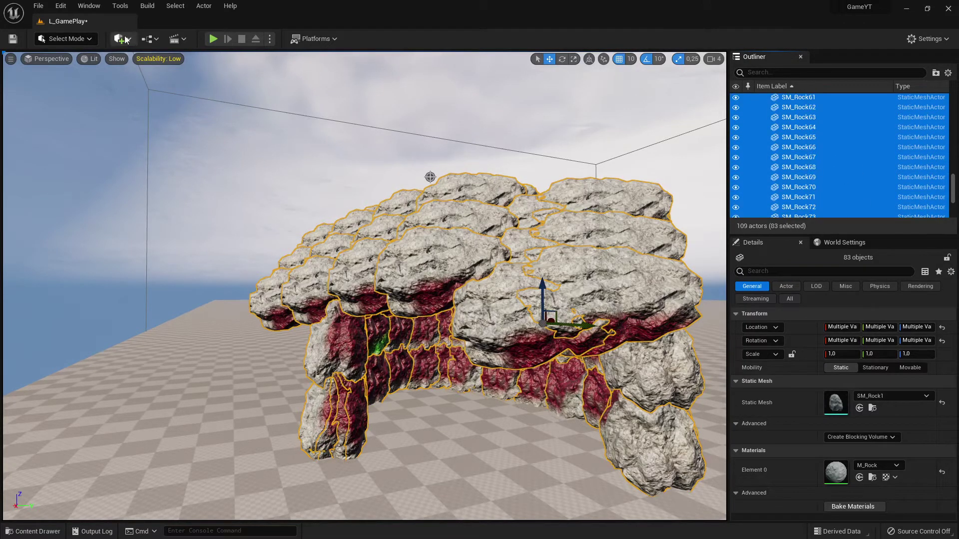
left_click(120, 7)
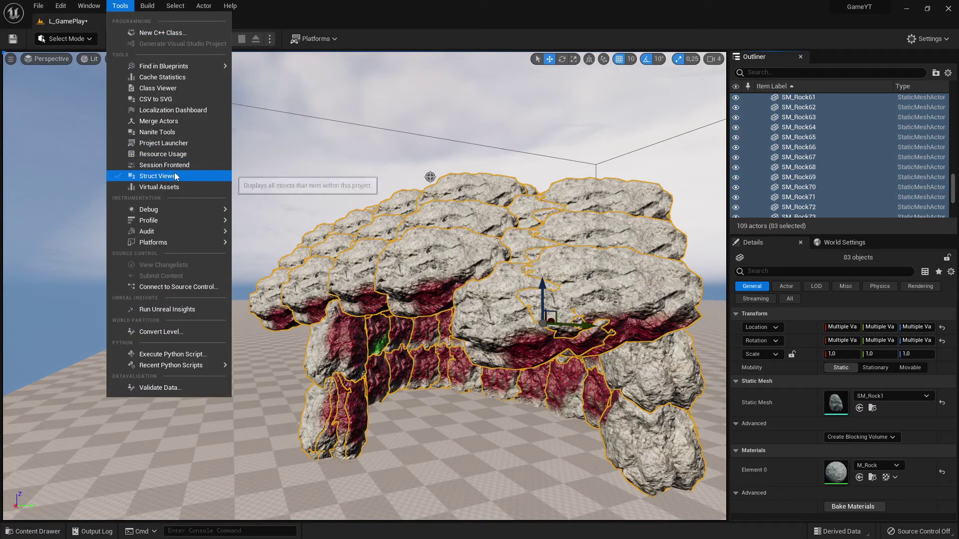
left_click(167, 122)
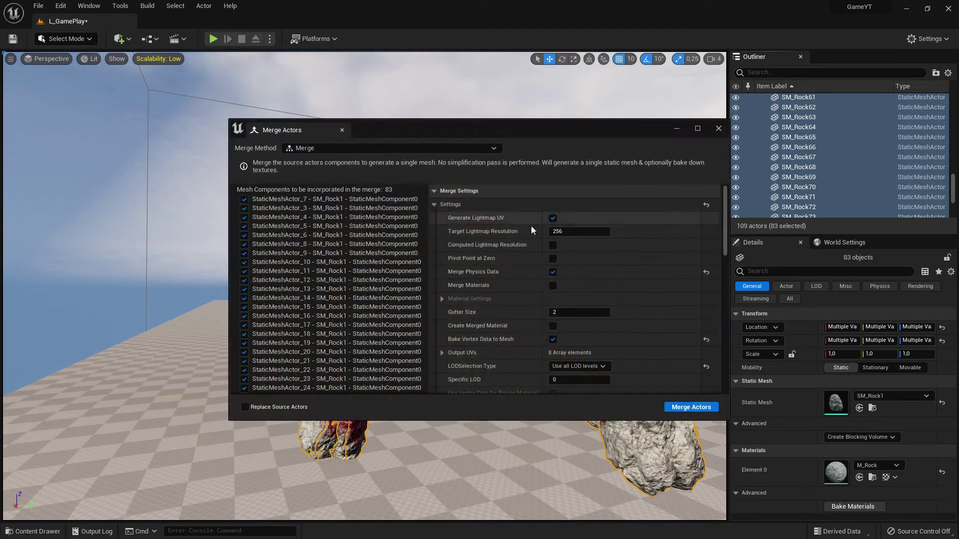
Step: Review the merge settings and disable Bake Vertex Data to Mesh
scroll(547, 300, "down", 4)
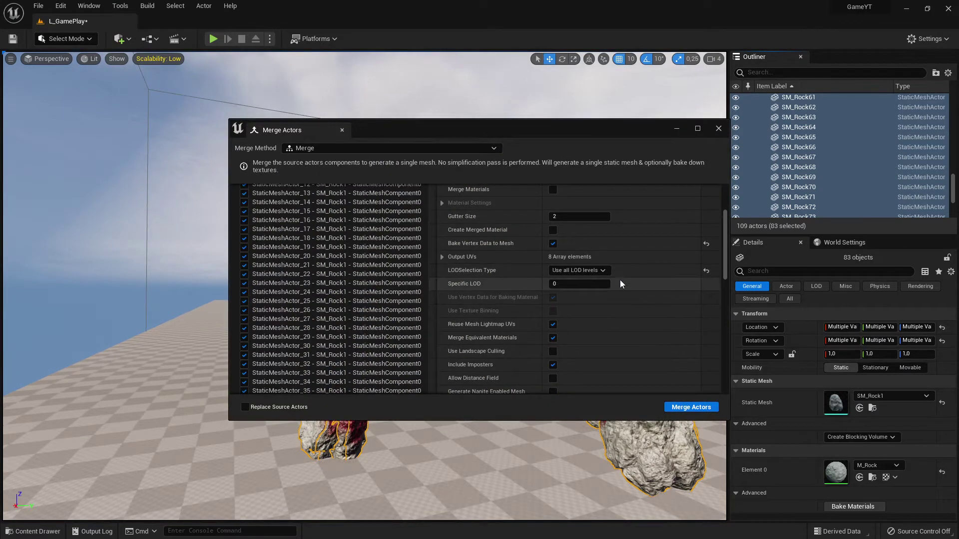
scroll(580, 300, "up", 5)
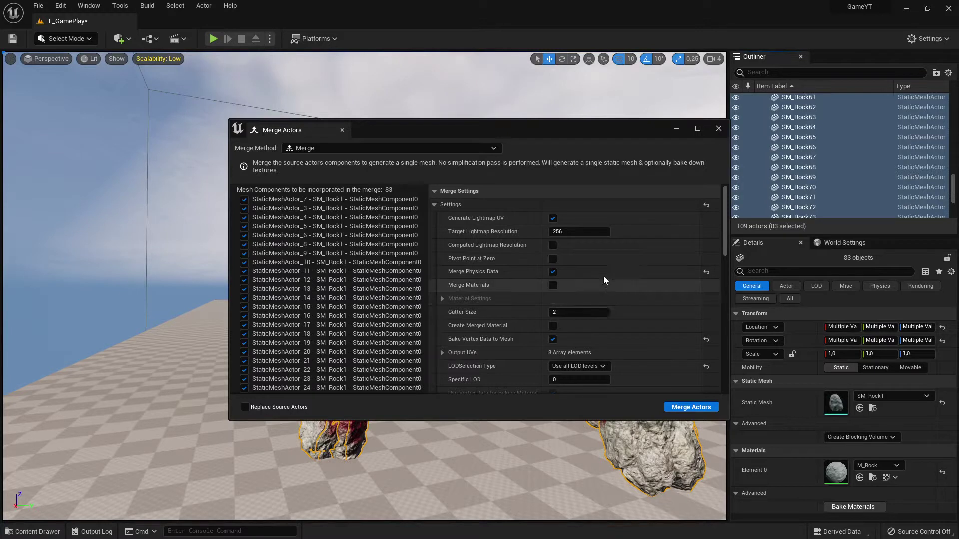
left_click(552, 339)
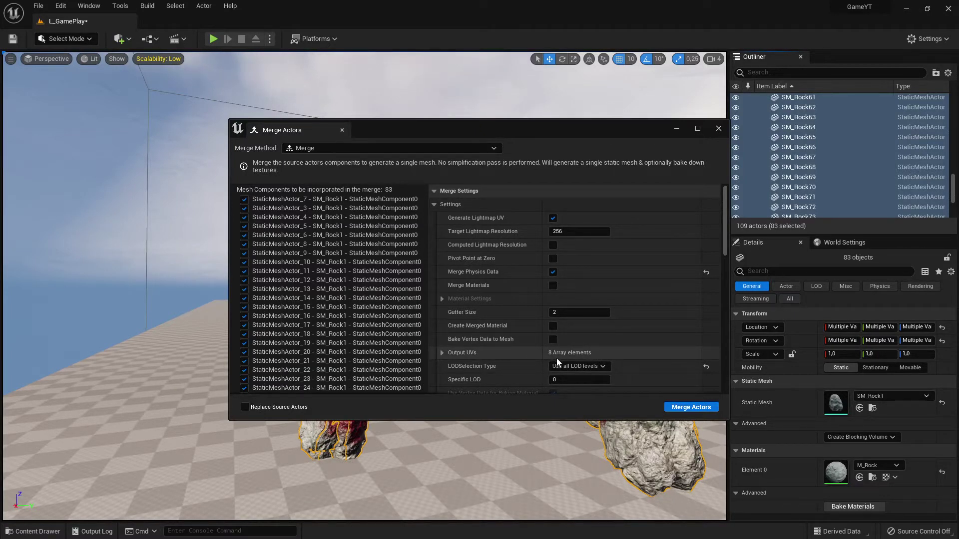
Step: Merge the shelter's rocks into a new static mesh named SM_Chave2, and close the Merge Actors window
left_click(677, 407)
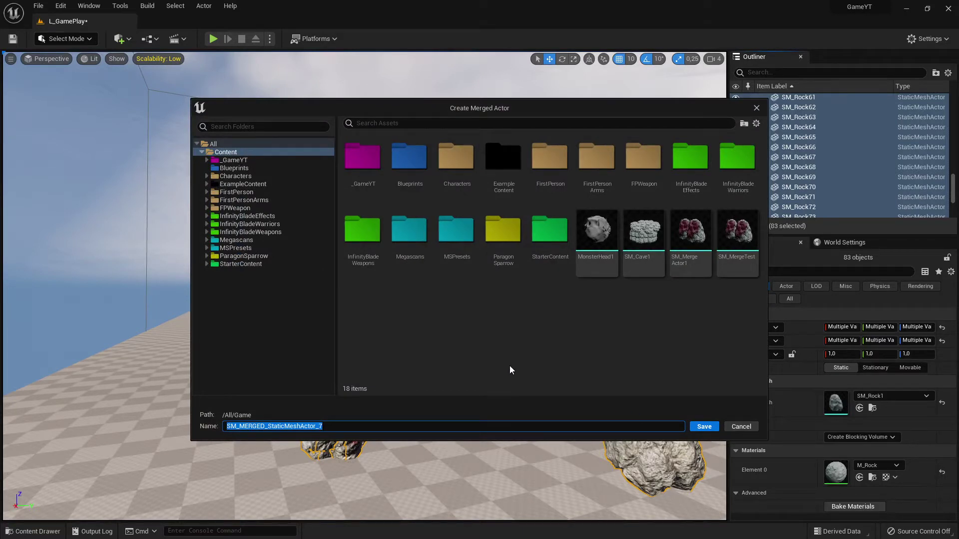
type("SM_Chave2")
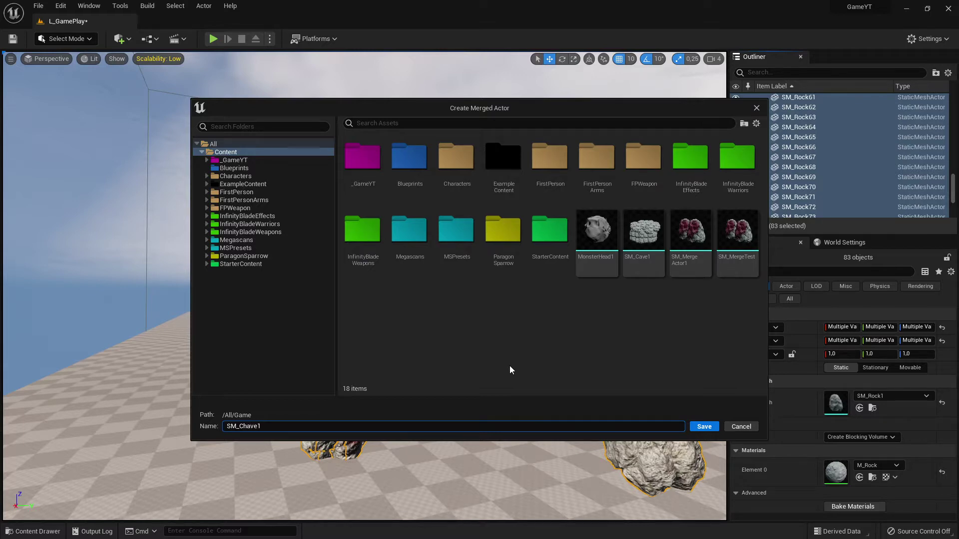
key("Return")
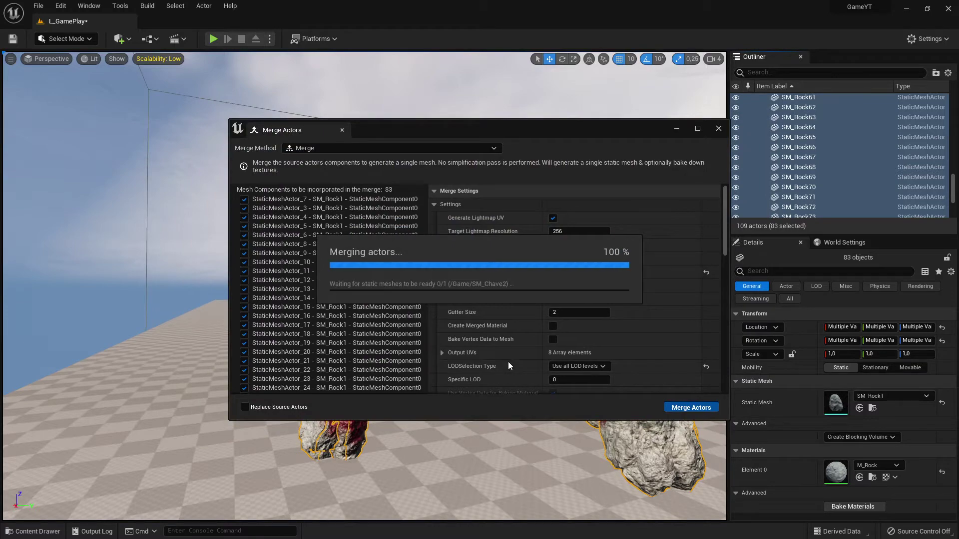
left_click(719, 129)
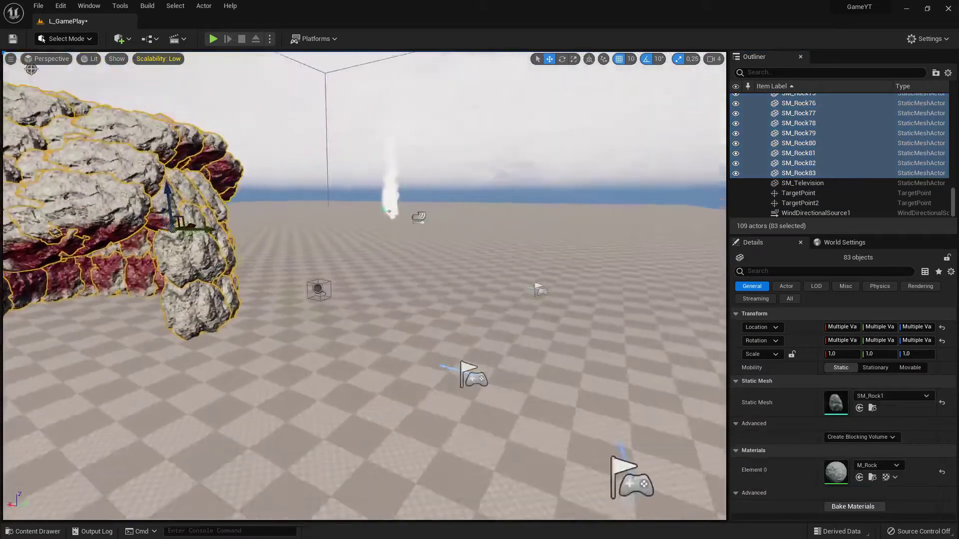
Step: Place the SM_Chave2 mesh in the open area beside the original shelter, at location 3520, 2940, 0, and switch to rotation mode
left_click(33, 532)
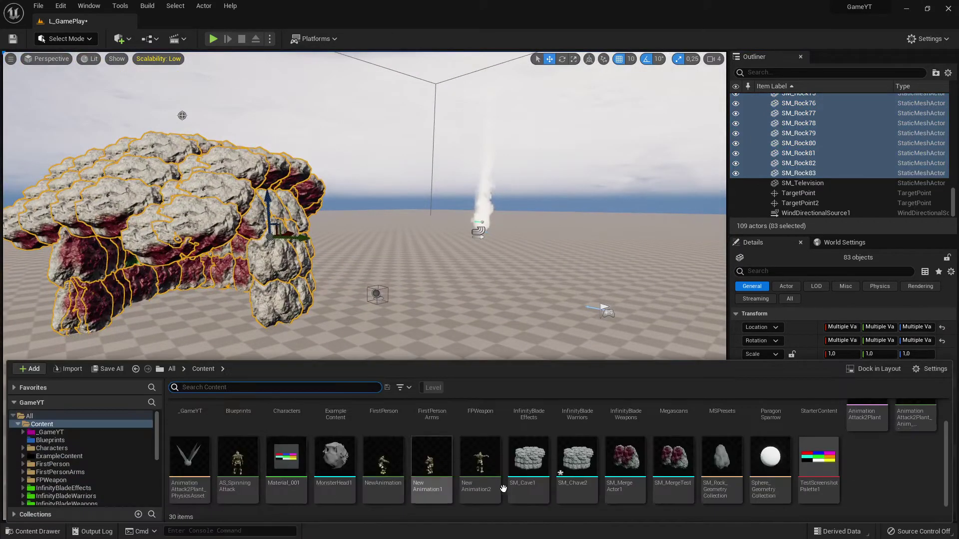
mouse_move(576, 472)
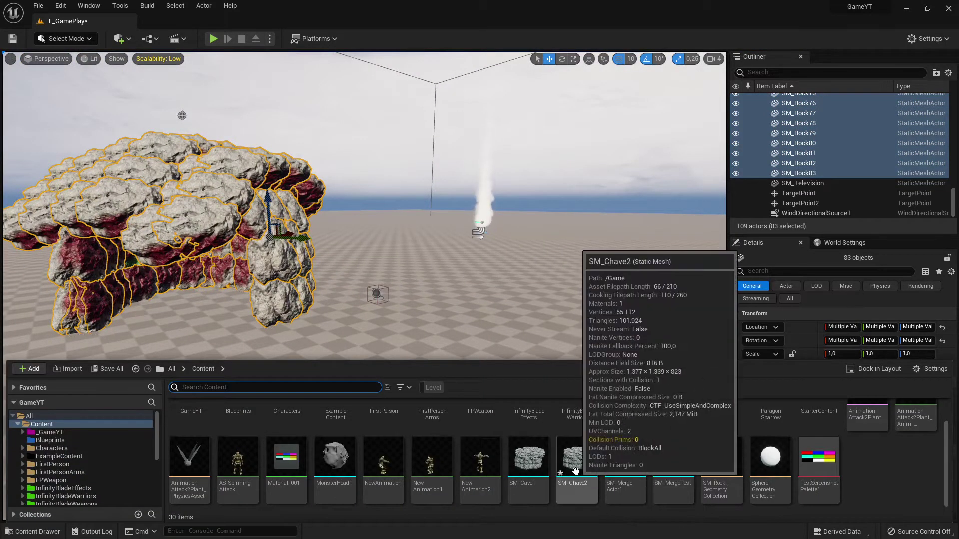
left_click_drag(576, 472, 520, 301)
right_click_drag(520, 301, 389, 323)
key("d")
key("a")
key("e")
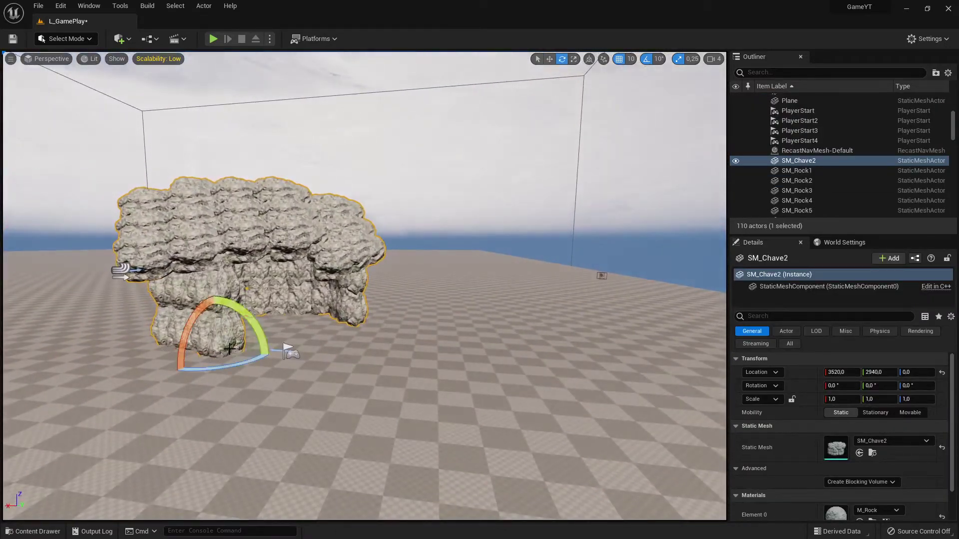
Step: Rotate SM_Chave2 50° about the Z axis and move it to about 3125, 3885, 0
left_click_drag(239, 367, 417, 290)
key("w")
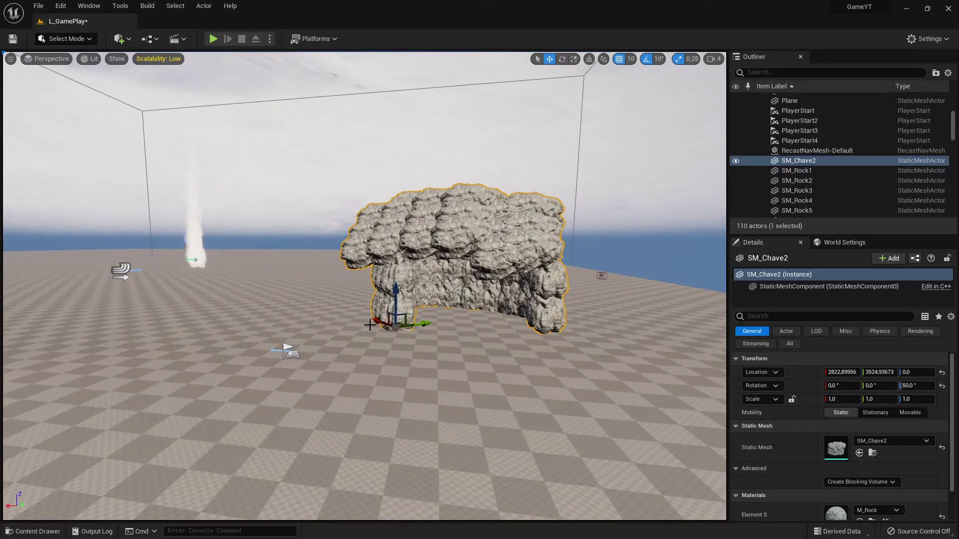
left_click_drag(379, 325, 358, 294)
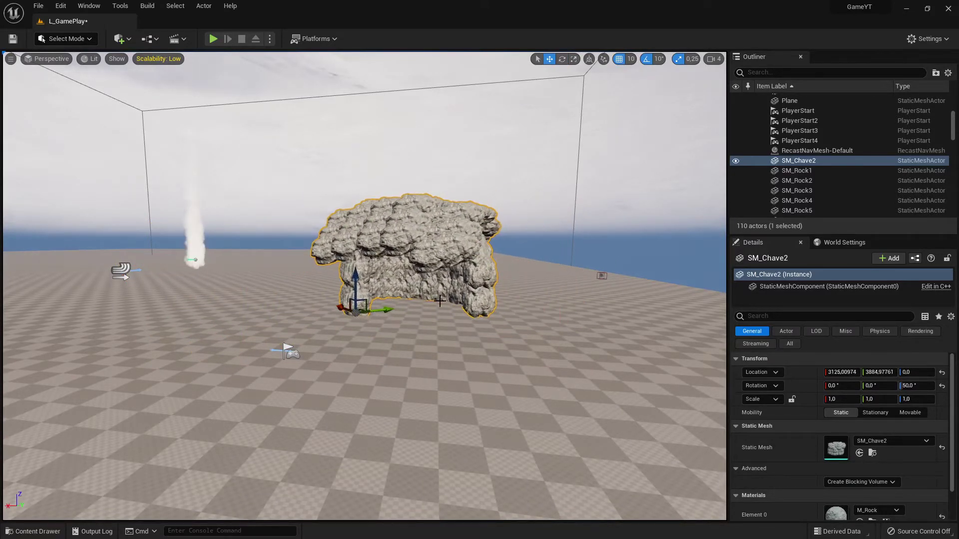
Step: Examine the merged SM_Chave2 shelter and compare its surface colors with those of the original painted shelter
right_click_drag(440, 300, 529, 289)
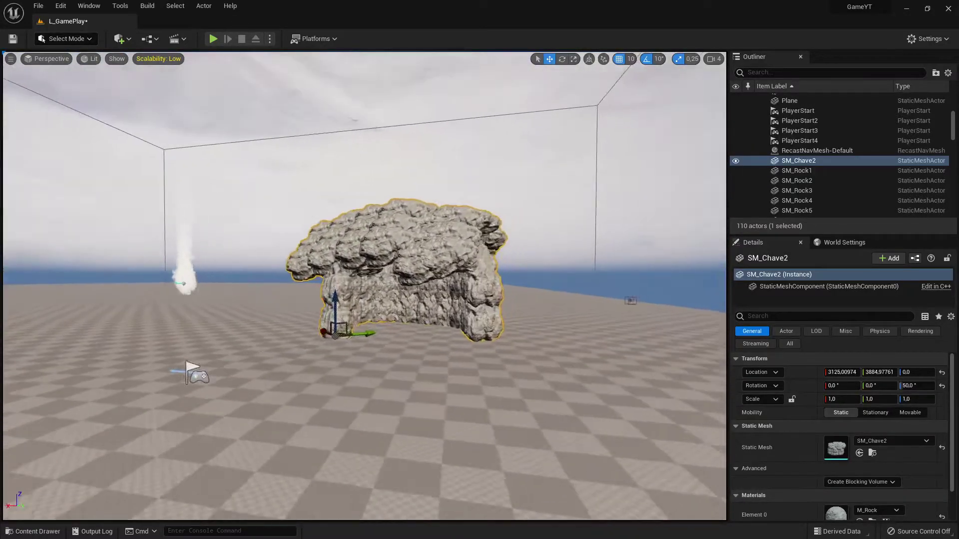
key("w")
right_click_drag(400, 363, 365, 379)
key("s")
right_click_drag(389, 306, 344, 320)
key("w")
key("d")
key("a")
right_click_drag(534, 310, 519, 249)
key("w")
right_click_drag(443, 298, 515, 307)
key("w")
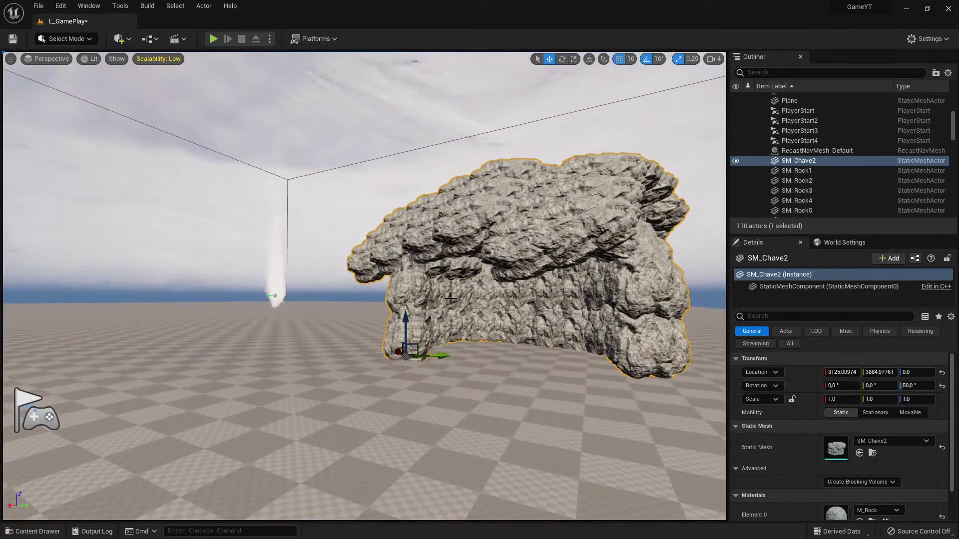
mouse_move(471, 335)
right_mouse_down()
mouse_move(300, 345)
mouse_move(689, 305)
mouse_move(645, 297)
right_mouse_up()
key("w")
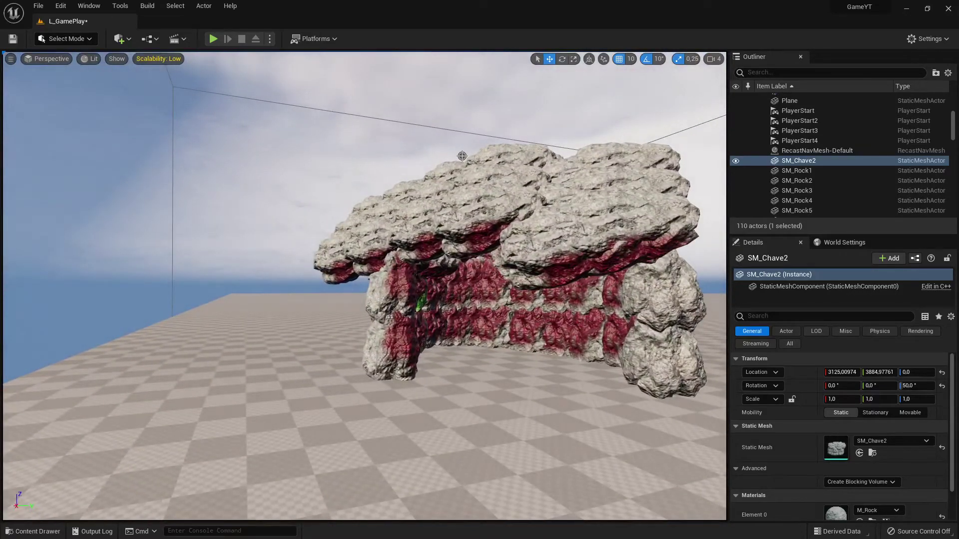
mouse_move(445, 316)
right_mouse_down()
mouse_move(579, 308)
mouse_move(527, 322)
mouse_move(537, 325)
mouse_move(250, 320)
mouse_move(357, 308)
right_mouse_up()
key("w")
key("s")
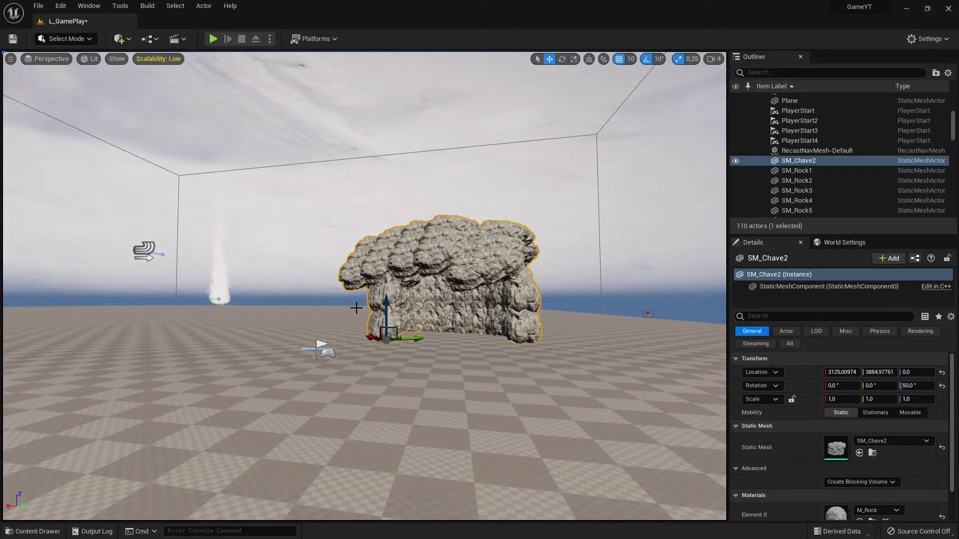
Step: Duplicate one painted rock of the original shelter and place the copy in front of it, at about 3731, 900, 0
mouse_move(356, 308)
right_mouse_down()
mouse_move(619, 298)
mouse_move(200, 299)
right_mouse_up()
key("w")
key("w")
right_click_drag(399, 297, 399, 297)
left_click(483, 350)
left_click_drag(497, 343, 322, 365, "alt")
right_click_drag(442, 365, 669, 365)
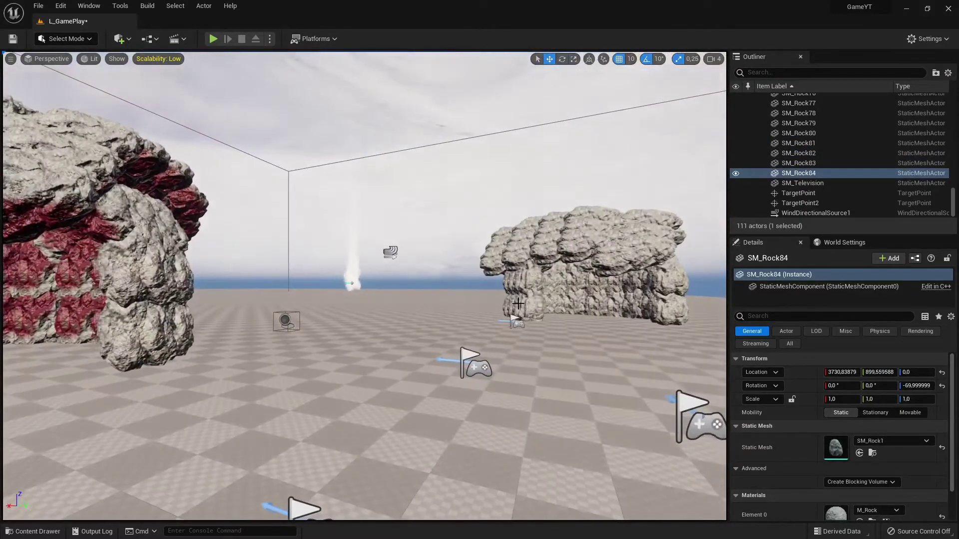
right_click_drag(336, 321, 206, 331)
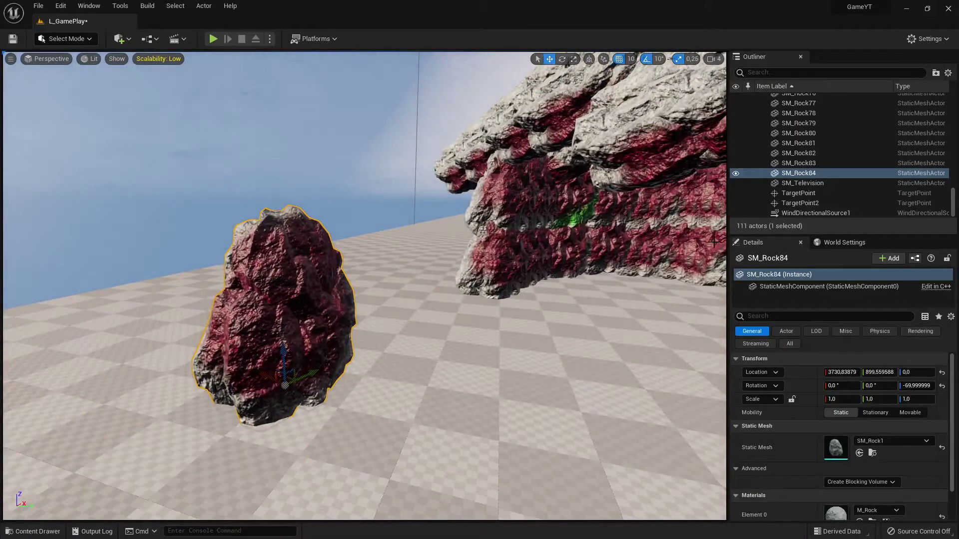
Step: Find the duplicated rock's M_Rock material in the content folder, open it in the material editor and rotate its preview sphere
scroll(832, 348, "down", 2)
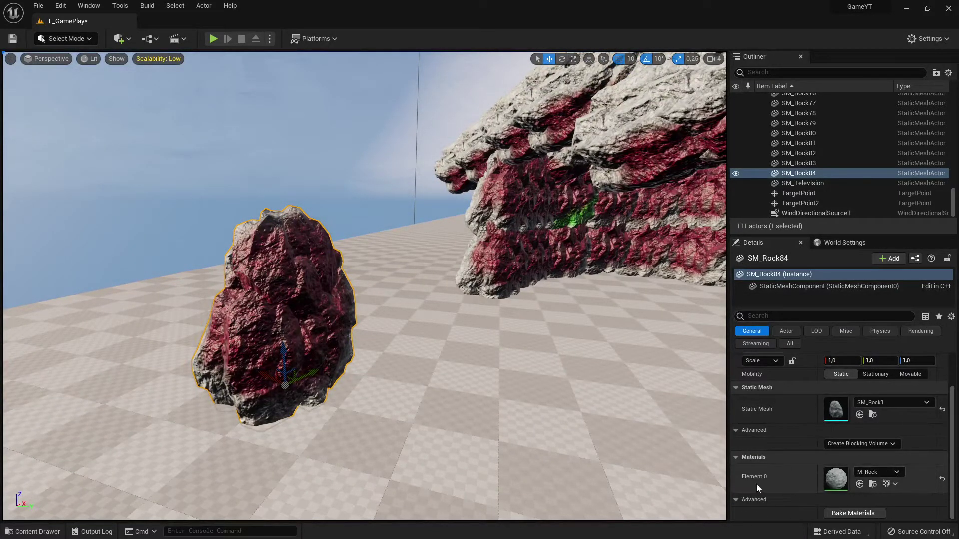
left_click(874, 484)
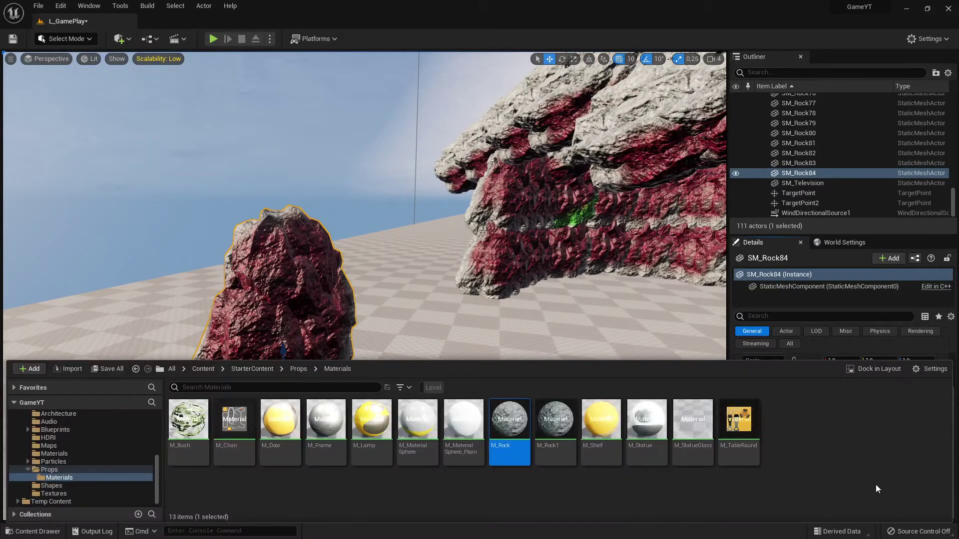
double_click(509, 425)
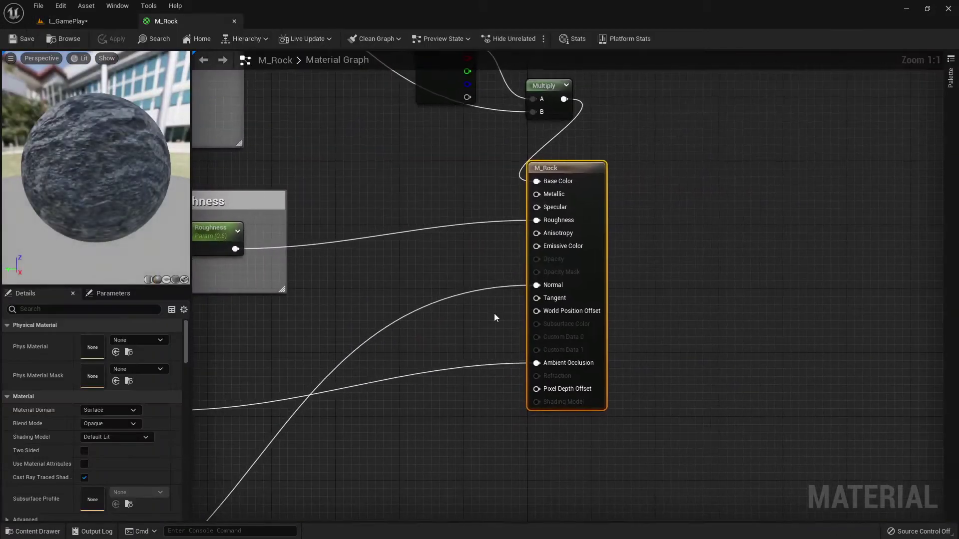
left_click_drag(61, 163, 86, 56)
Step: Return to the L_GamePlay level and inspect the painted colors on the duplicated rock
left_click(69, 21)
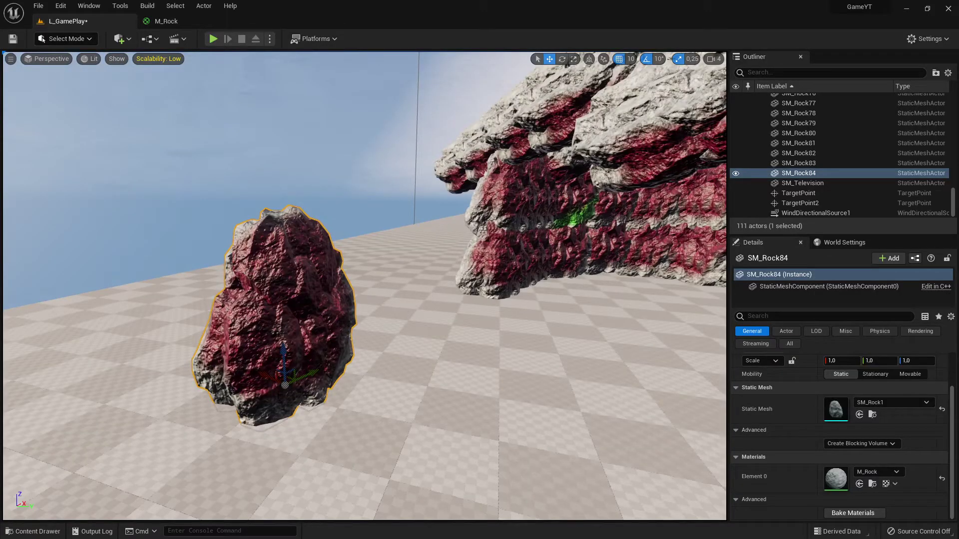
mouse_move(385, 339)
right_mouse_down()
mouse_move(545, 334)
mouse_move(385, 314)
mouse_move(399, 304)
mouse_move(629, 310)
mouse_move(409, 295)
mouse_move(390, 305)
mouse_move(549, 344)
mouse_move(709, 345)
mouse_move(384, 338)
right_mouse_up()
key("w")
key("w")
key("w")
key("d")
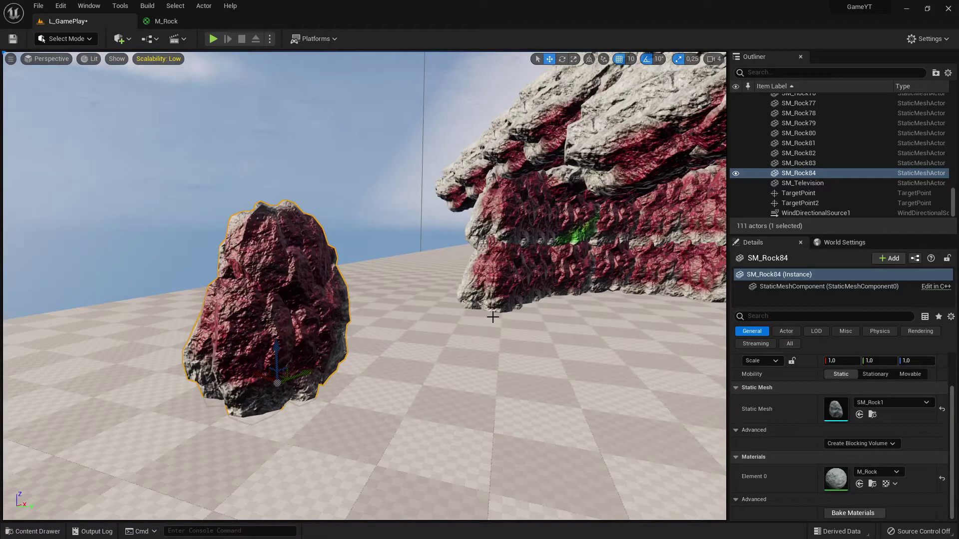
Step: Examine the Vertex Color and Multiply nodes feeding M_Rock's Base Color, and shift both nodes closer to the material output
left_click(161, 22)
right_click_drag(421, 197, 424, 338)
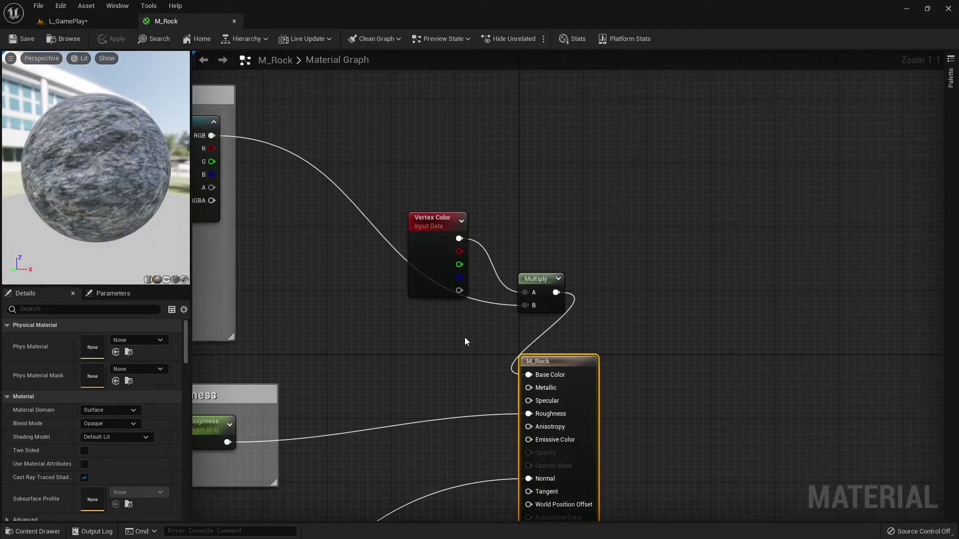
right_click_drag(491, 342, 453, 280)
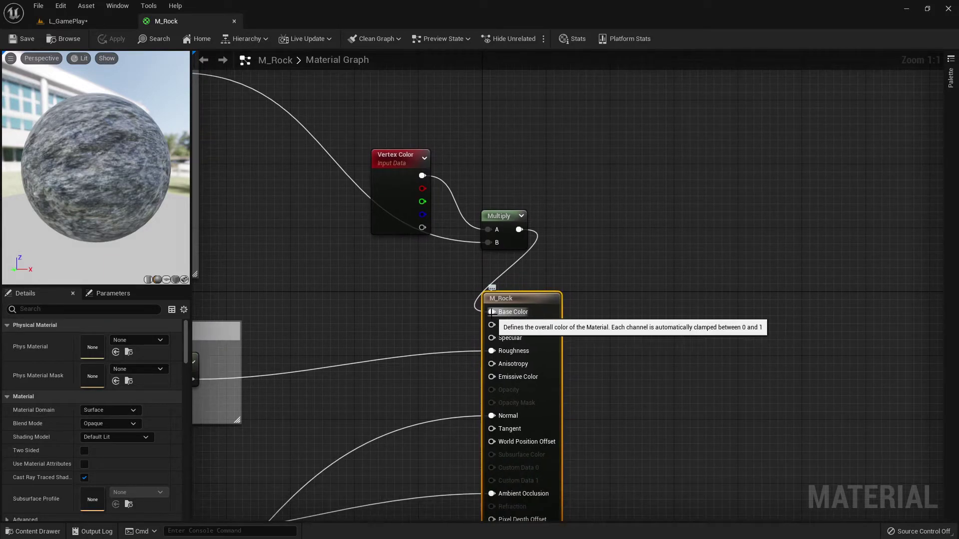
left_click_drag(351, 119, 578, 268)
left_click_drag(391, 153, 383, 193)
Step: Add a second Vertex Color node to M_Rock's graph, connect its color output to a new Multiply node, and select both
right_click(492, 156)
type("vert")
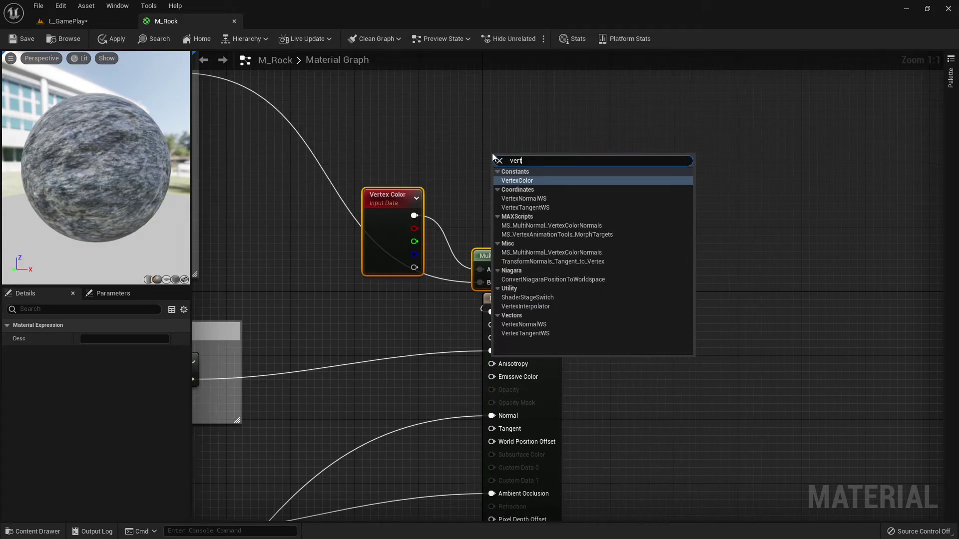
left_click(517, 181)
left_click_drag(526, 159, 574, 206)
type("multiplay")
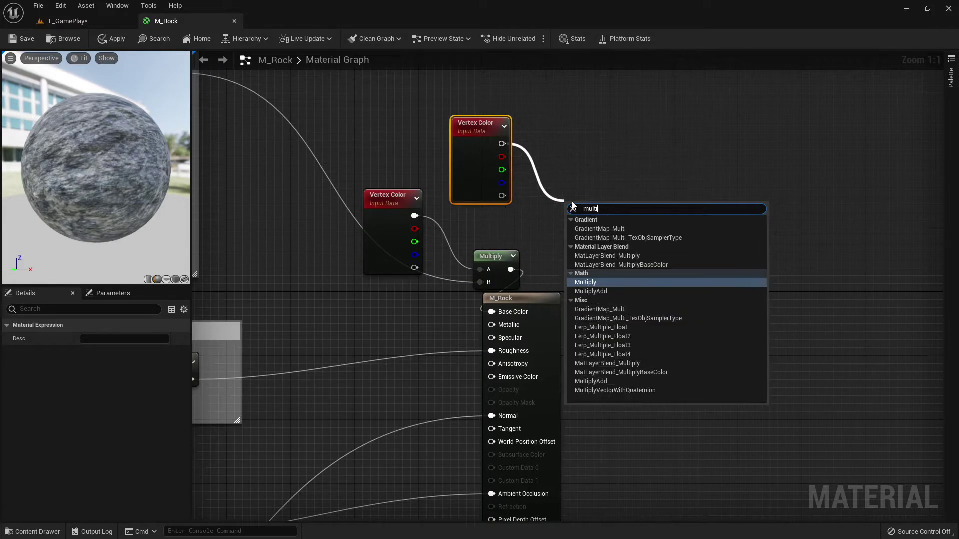
key("BackSpace")
key("BackSpace")
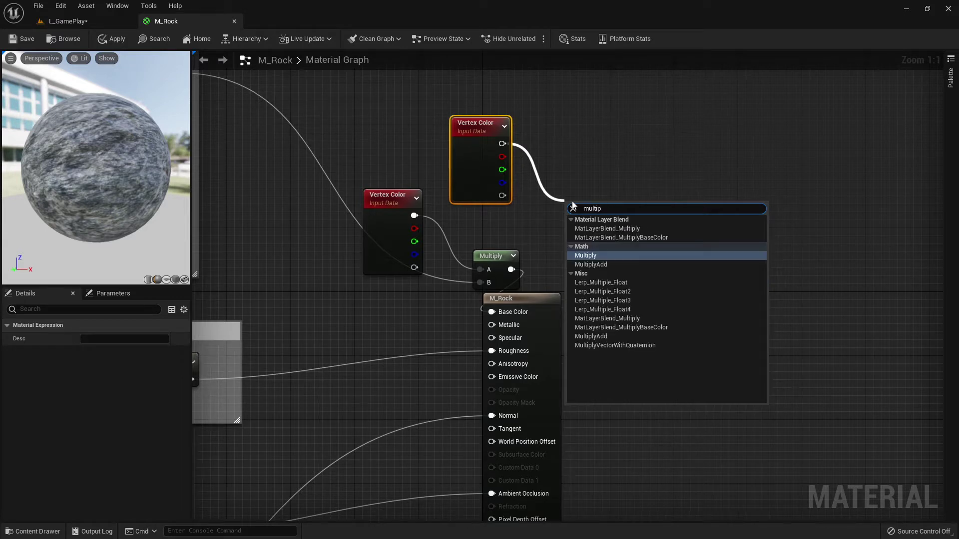
left_click(585, 255)
left_click_drag(581, 199, 596, 164)
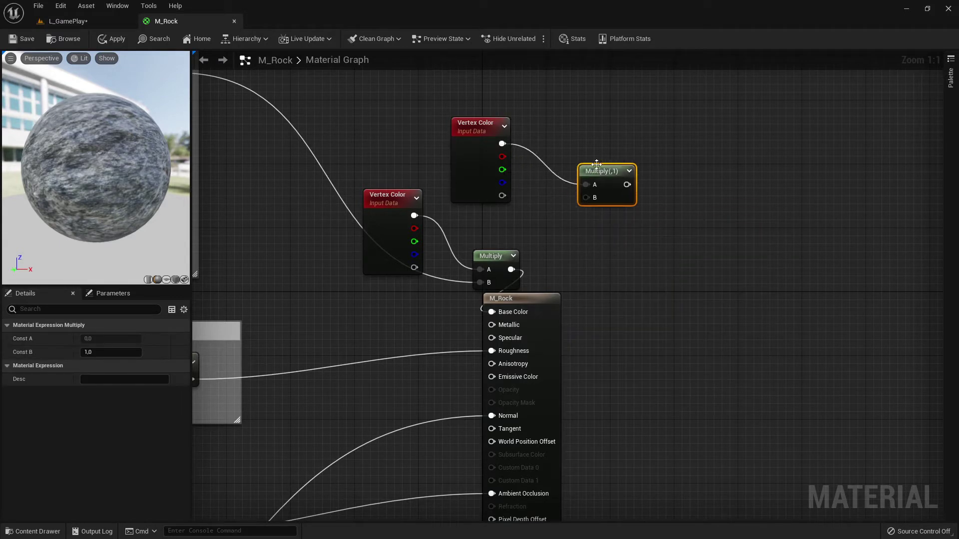
left_click(491, 127)
left_click(628, 200, "ctrl")
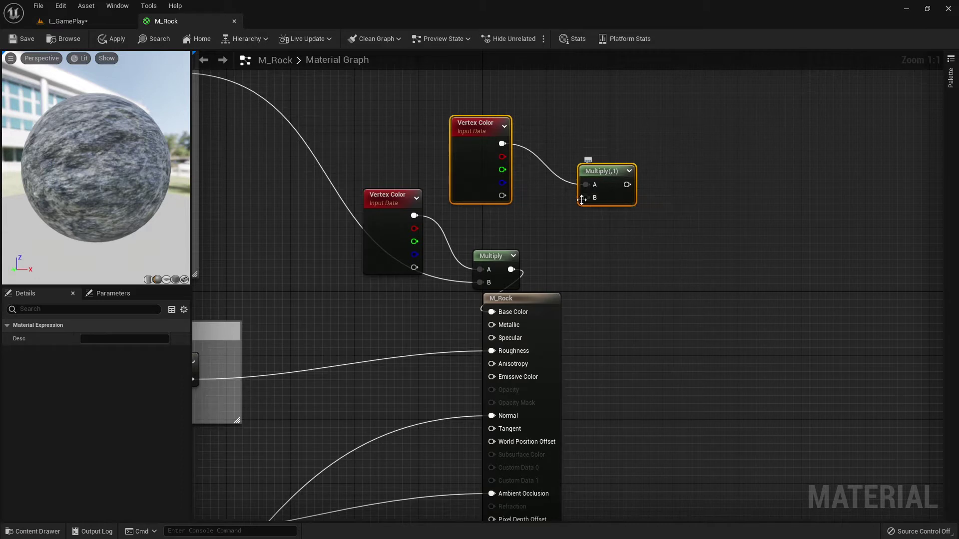
Step: Rearrange the original nodes, placing Multiply beside the Base Color input and Vertex Color above it, and select both
right_click_drag(532, 228, 676, 199)
right_click_drag(397, 112, 366, 198)
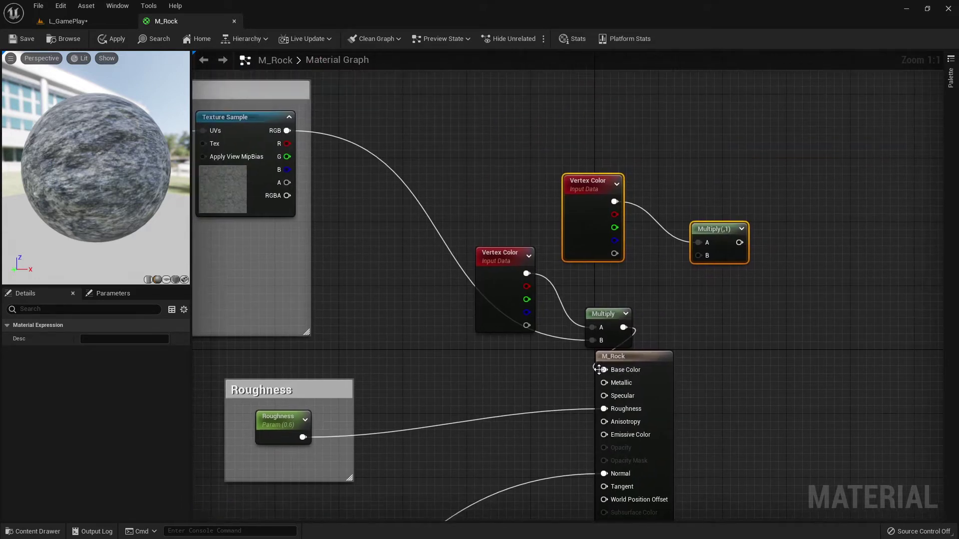
left_click_drag(607, 335, 497, 370)
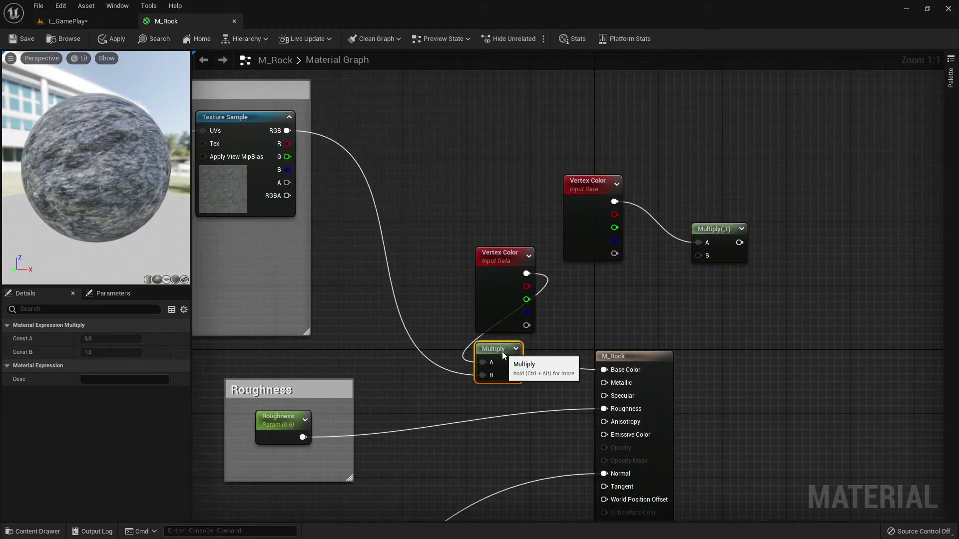
left_click_drag(500, 266, 428, 200)
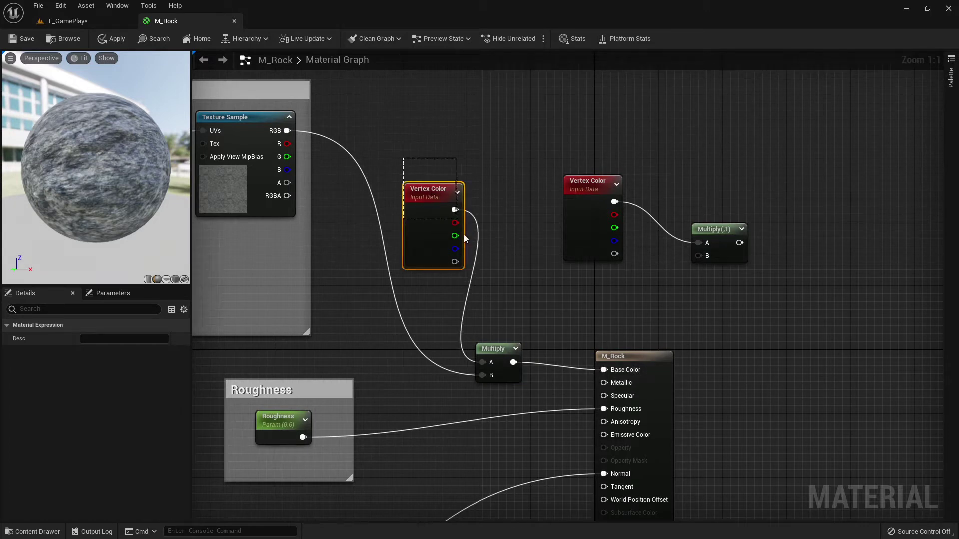
left_click_drag(464, 235, 546, 391)
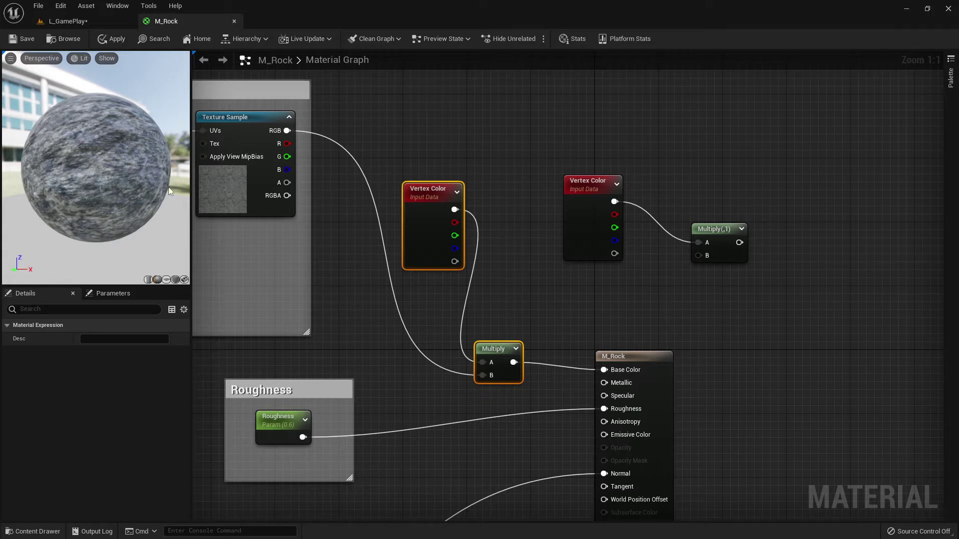
Step: Delete the extra unconnected Vertex Color and Multiply pair, and save the L_GamePlay level
left_click_drag(559, 153, 803, 285)
key("Delete")
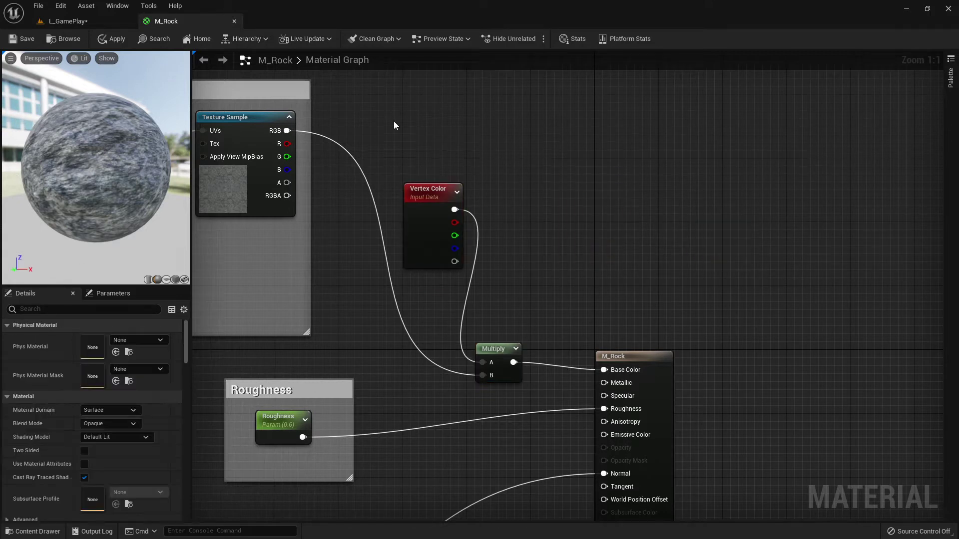
left_click(73, 24)
key("ctrl+s")
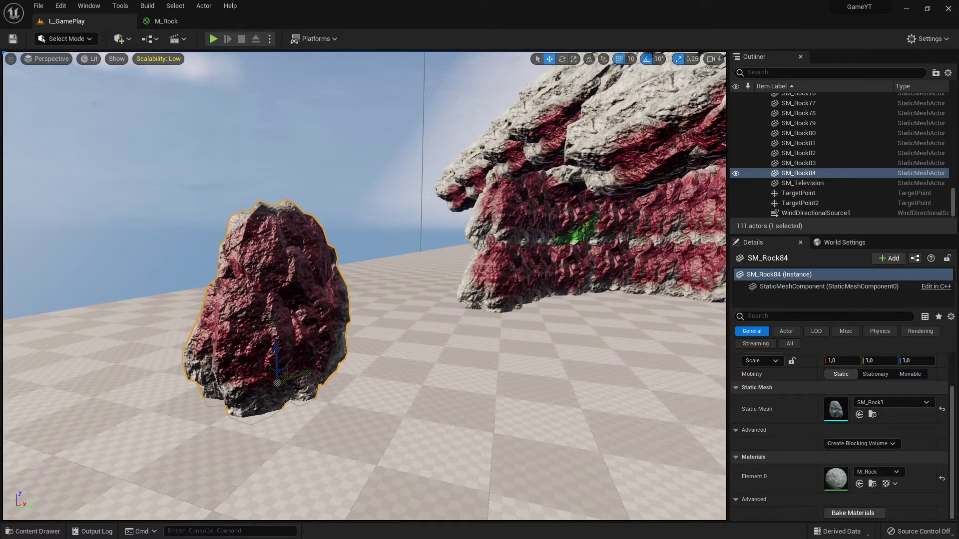
Step: Review the duplicated rock in the level and the Vertex Color and Multiply nodes in M_Rock once more
right_click_drag(364, 286, 299, 277)
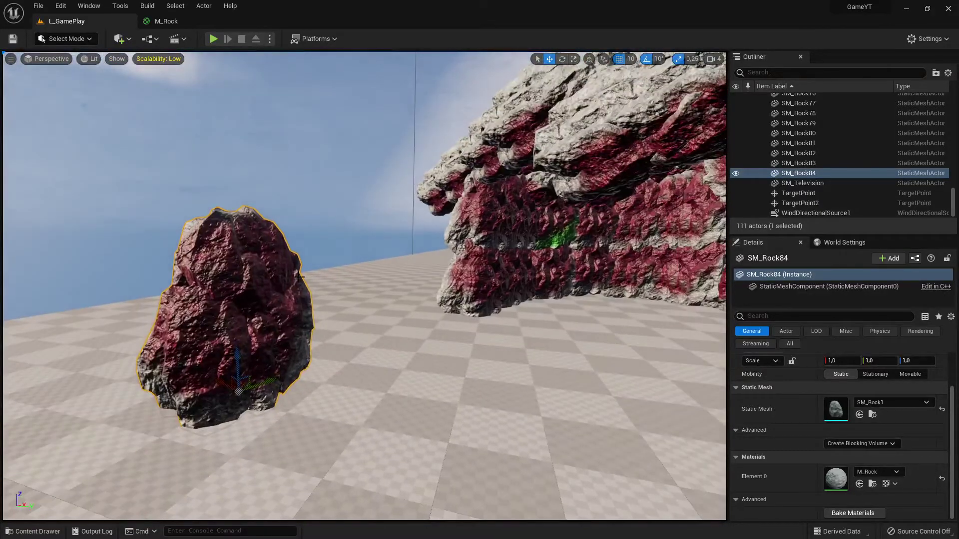
left_click(162, 22)
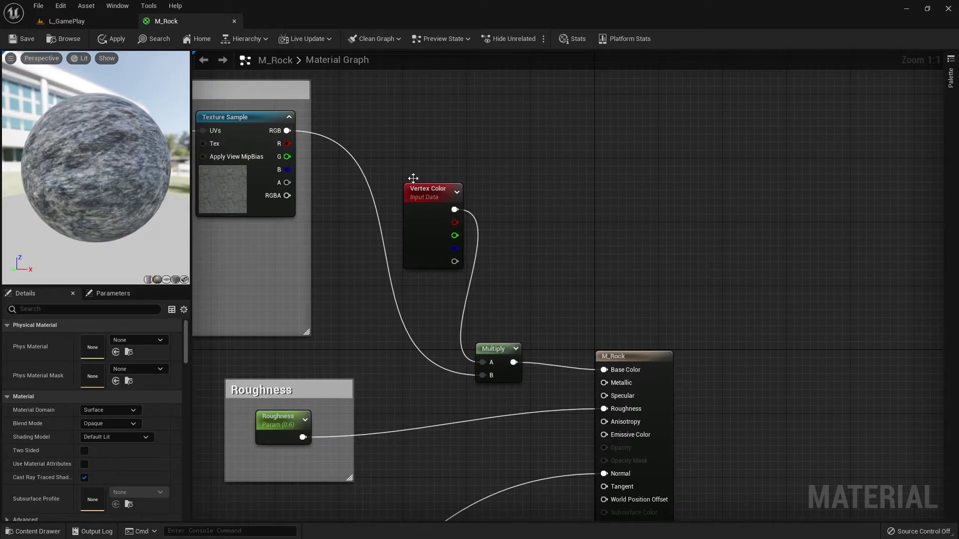
left_click_drag(384, 134, 509, 360)
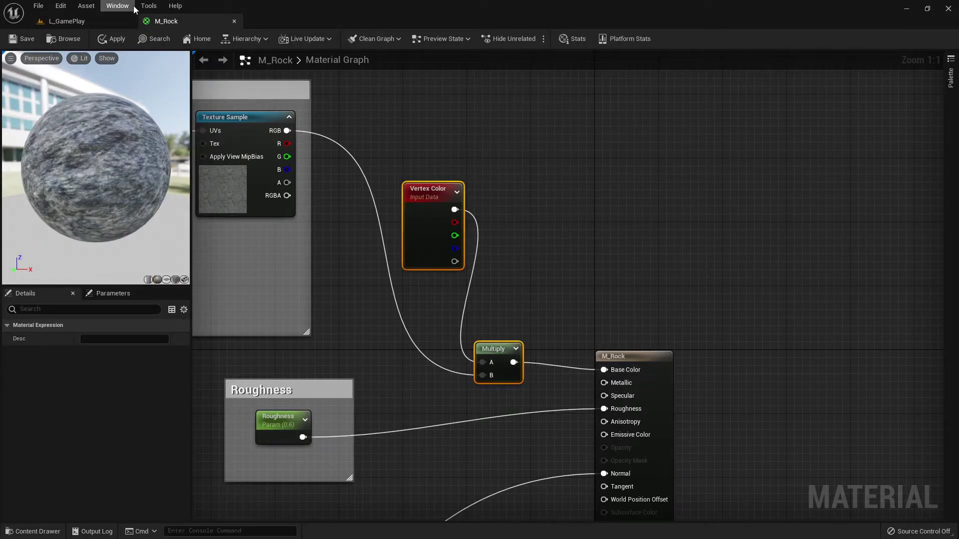
left_click(94, 23)
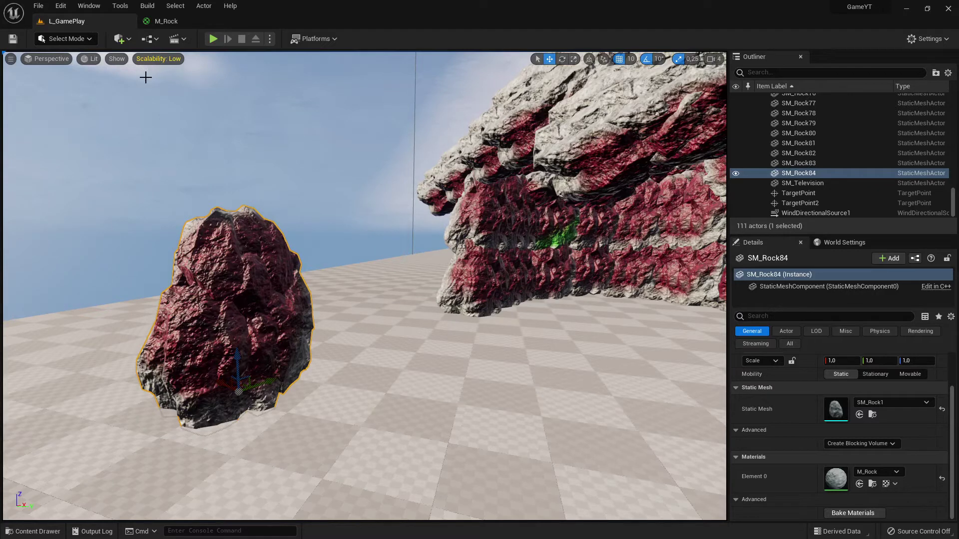
Step: Switch to Mesh Paint mode and paint green vertex color over the front of SM_Rock84 with brush size 0.25 and strength 0.5
left_click(67, 38)
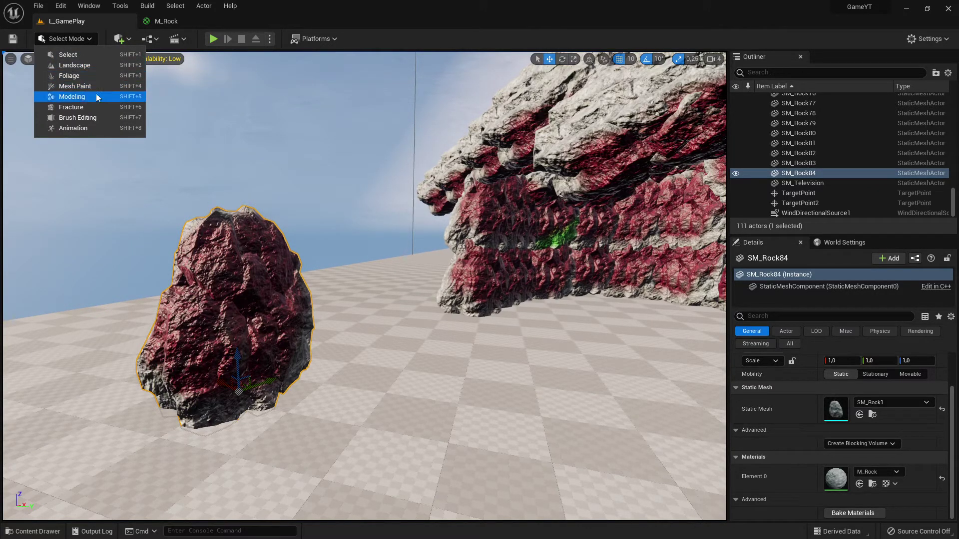
left_click(78, 87)
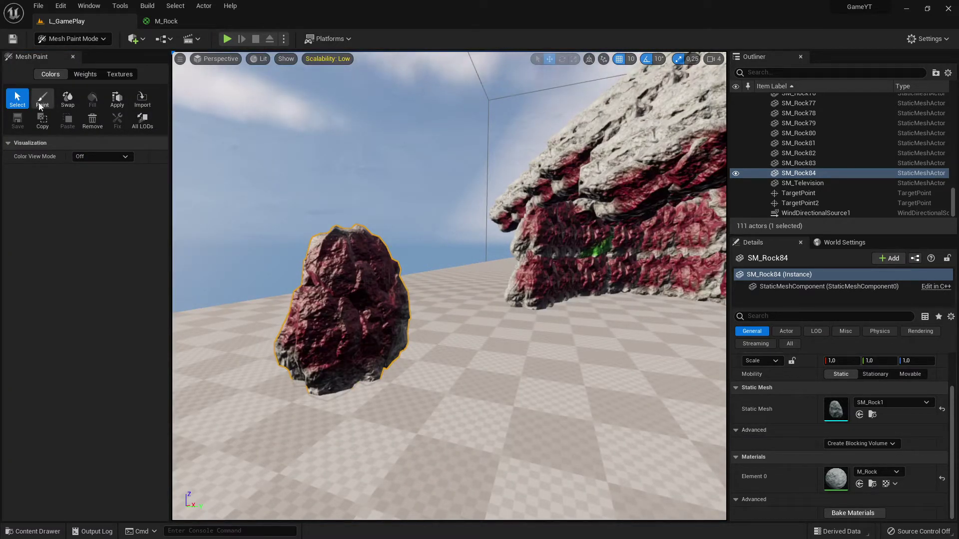
left_click(42, 98)
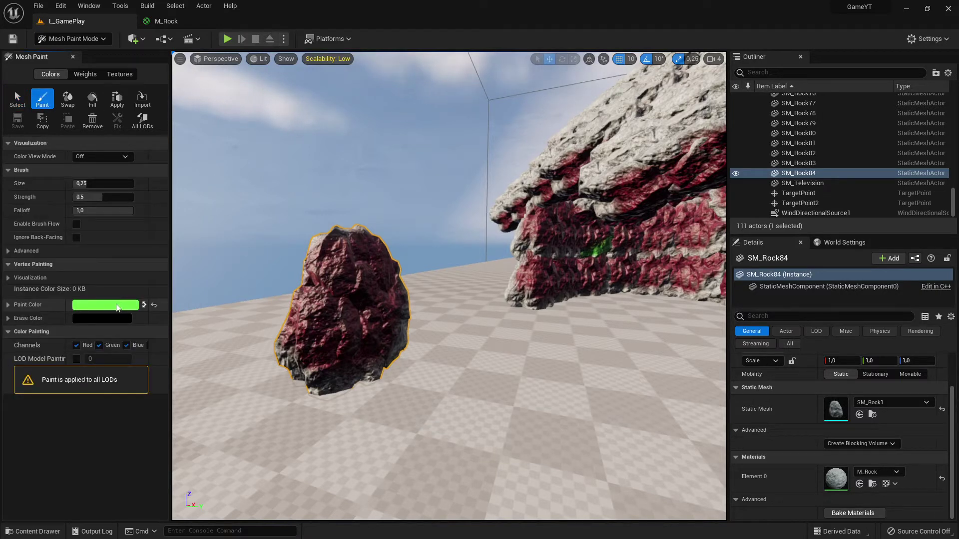
mouse_move(364, 272)
left_mouse_down()
mouse_move(373, 265)
mouse_move(348, 272)
mouse_move(345, 285)
left_mouse_up()
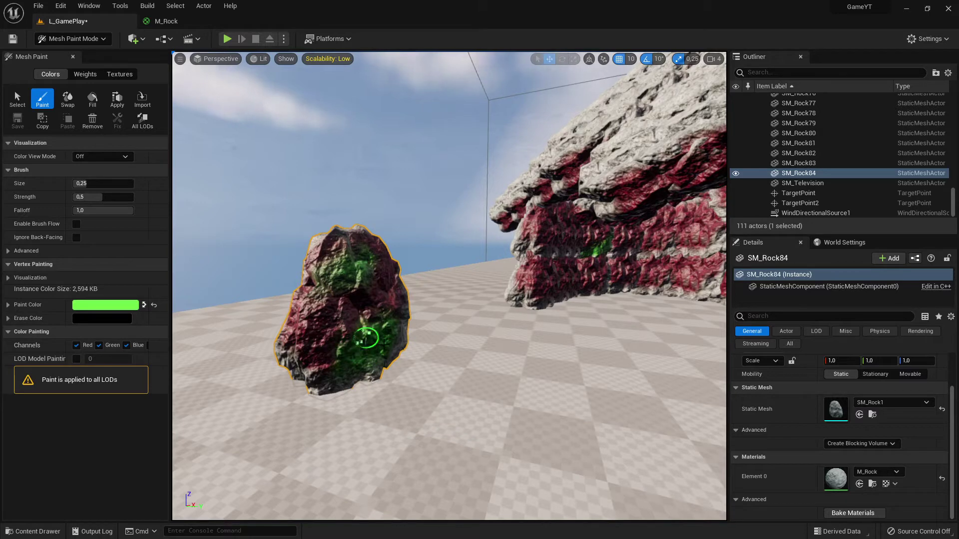
mouse_move(367, 337)
left_mouse_down()
mouse_move(331, 346)
mouse_move(307, 339)
mouse_move(422, 311)
left_mouse_up()
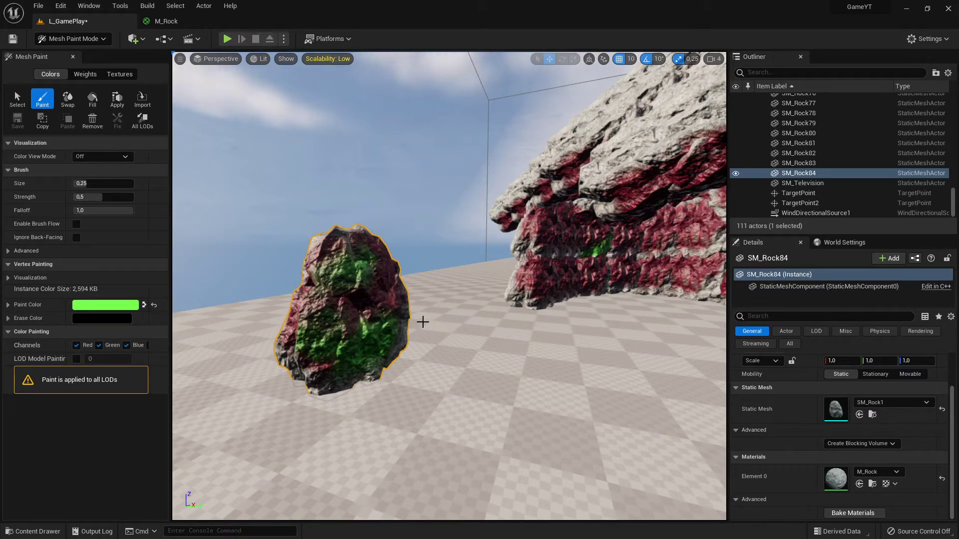
Step: Switch to Select mode and select several separate rocks along the painted shelter wall one at a time, finishing with SM_Rock19
mouse_move(423, 321)
right_mouse_down()
mouse_move(574, 325)
mouse_move(423, 321)
mouse_move(519, 321)
mouse_move(455, 380)
mouse_move(454, 342)
mouse_move(483, 347)
mouse_move(445, 339)
mouse_move(364, 406)
mouse_move(418, 343)
mouse_move(409, 318)
right_mouse_up()
key("w")
key("s")
key("w")
key("s")
key("w")
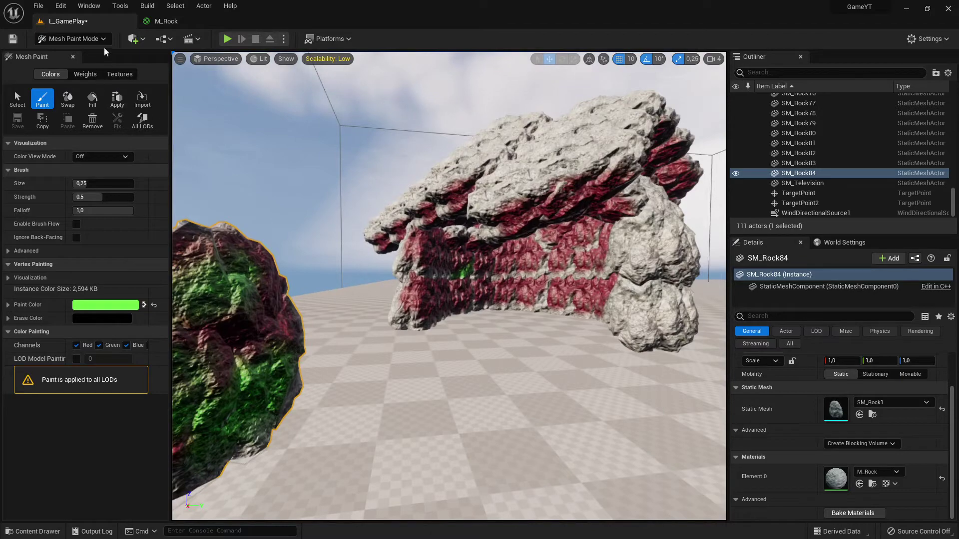
left_click(80, 40)
left_click(77, 59)
right_click_drag(324, 298, 263, 313)
key("w")
right_click_drag(354, 298, 471, 313)
key("s")
key("w")
left_click(327, 387)
left_click(354, 383)
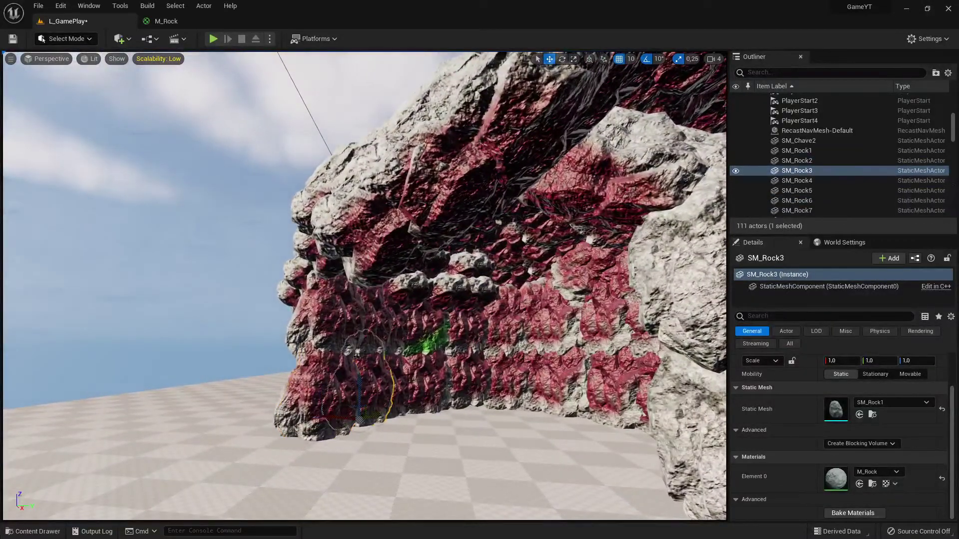
left_click(438, 377)
left_click(519, 377)
left_click(602, 385)
left_click(602, 334)
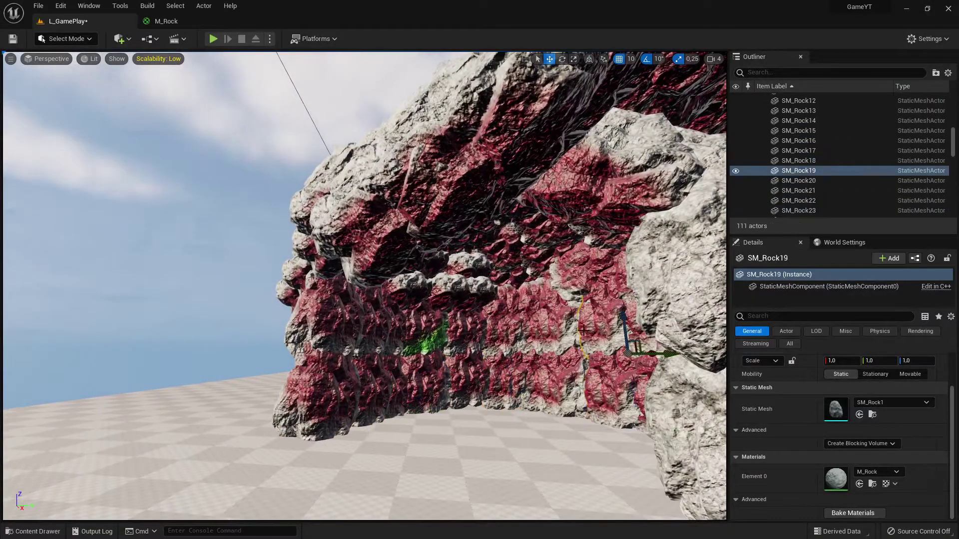
Step: Return to Mesh Paint mode with SM_Rock19 selected and activate the Paint tool over the shelter wall
right_click_drag(536, 336, 461, 313)
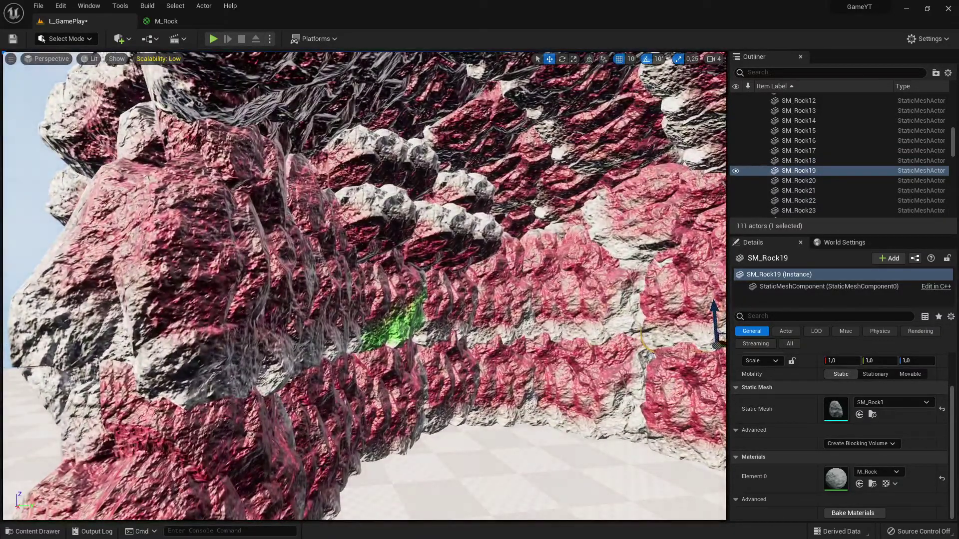
left_click(63, 39)
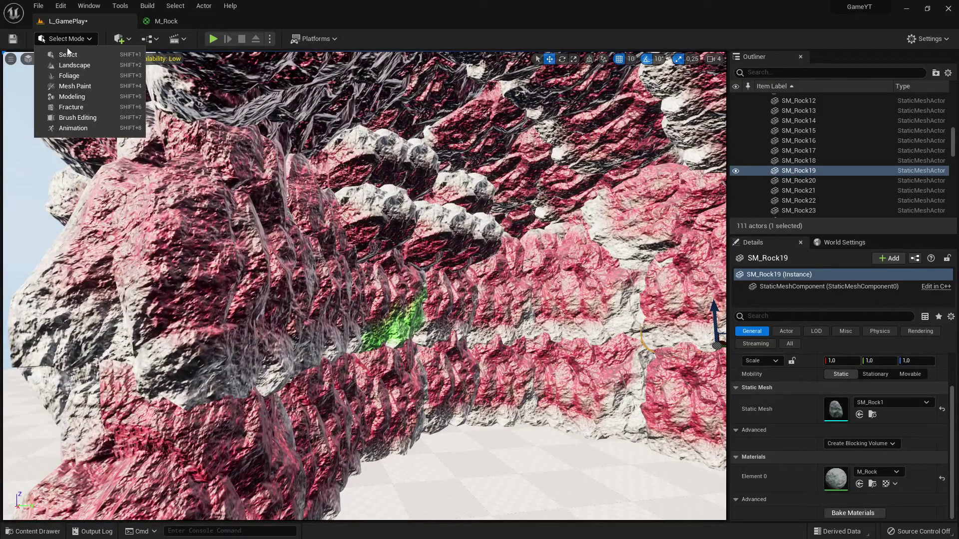
left_click(82, 86)
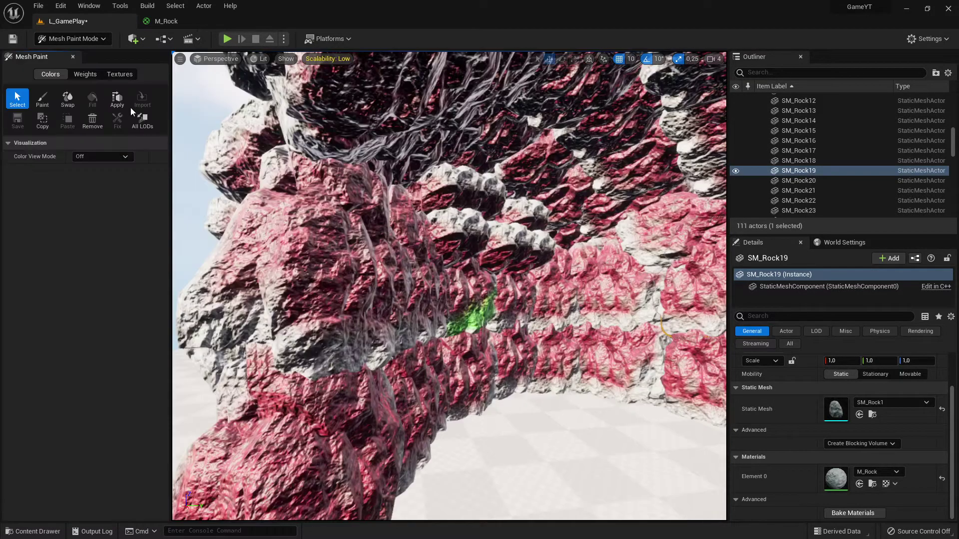
left_click(42, 99)
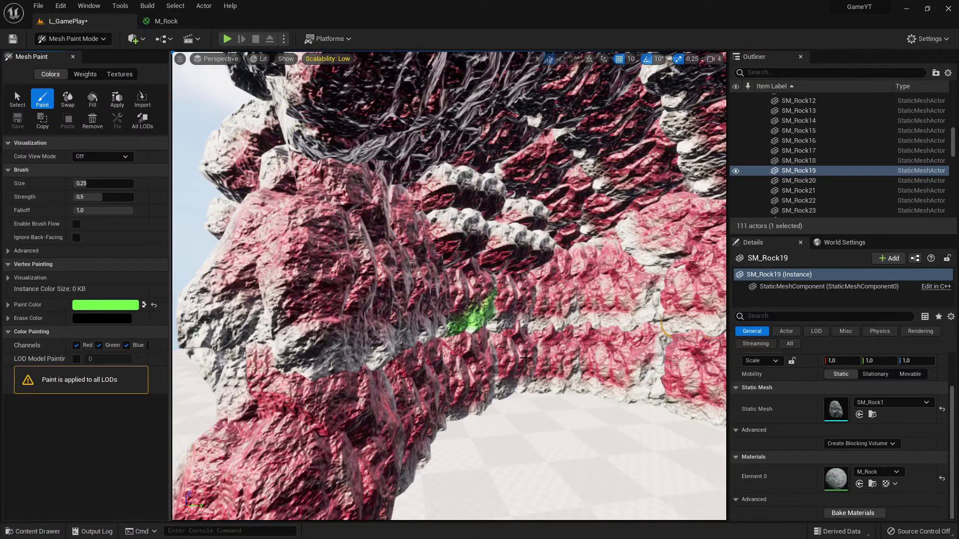
right_click_drag(531, 372, 534, 373)
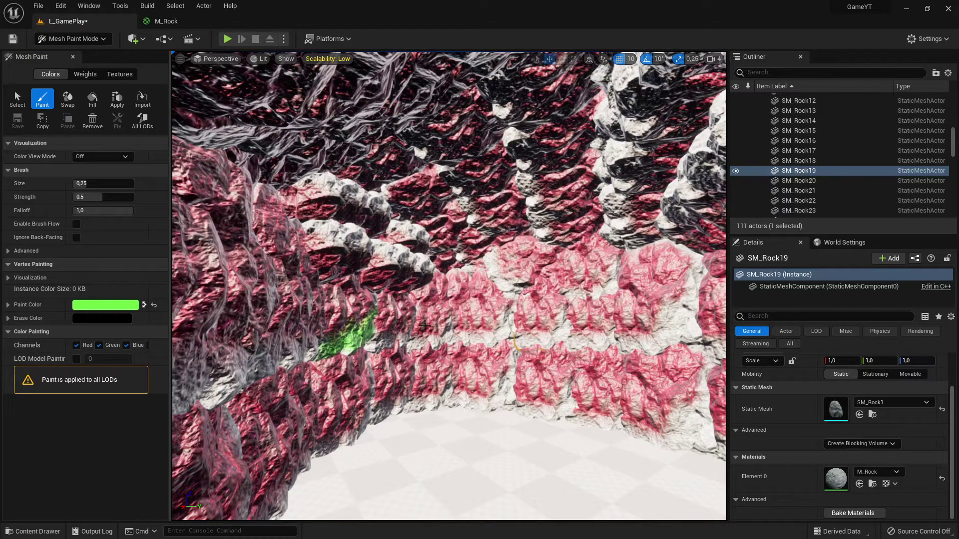
mouse_move(435, 341)
right_mouse_down()
mouse_move(599, 379)
mouse_move(563, 394)
right_mouse_up()
mouse_move(569, 326)
right_mouse_down()
mouse_move(572, 349)
mouse_move(644, 352)
mouse_move(649, 320)
mouse_move(570, 327)
right_mouse_up()
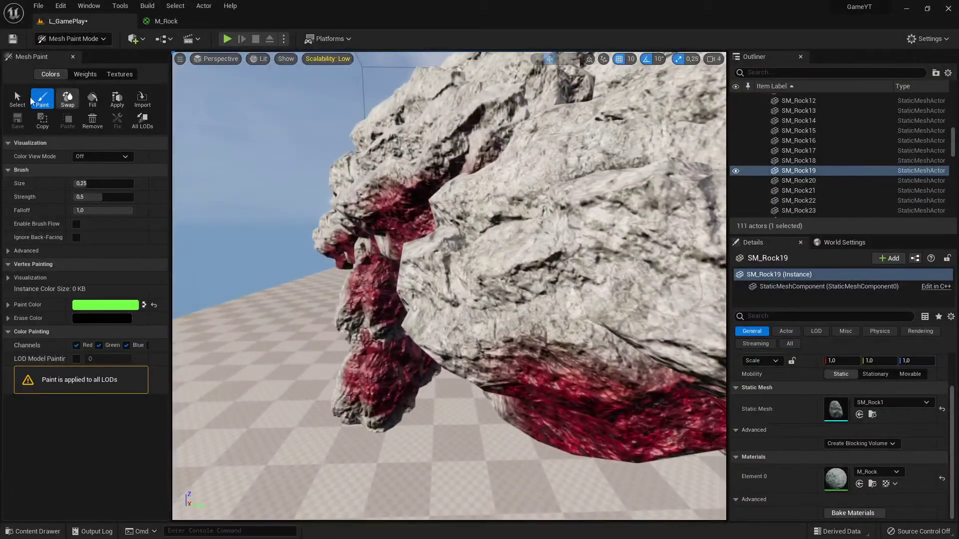
Step: Select SM_Rock10 in the wall for vertex painting and paint green over it beside the existing green patch
left_click(17, 98)
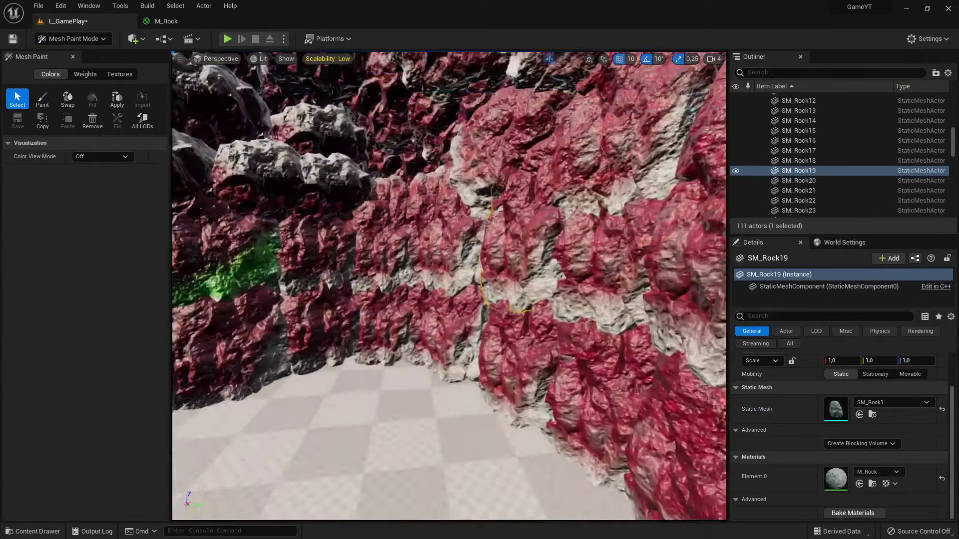
right_click_drag(414, 300, 413, 299)
left_click(413, 300)
left_click(388, 230)
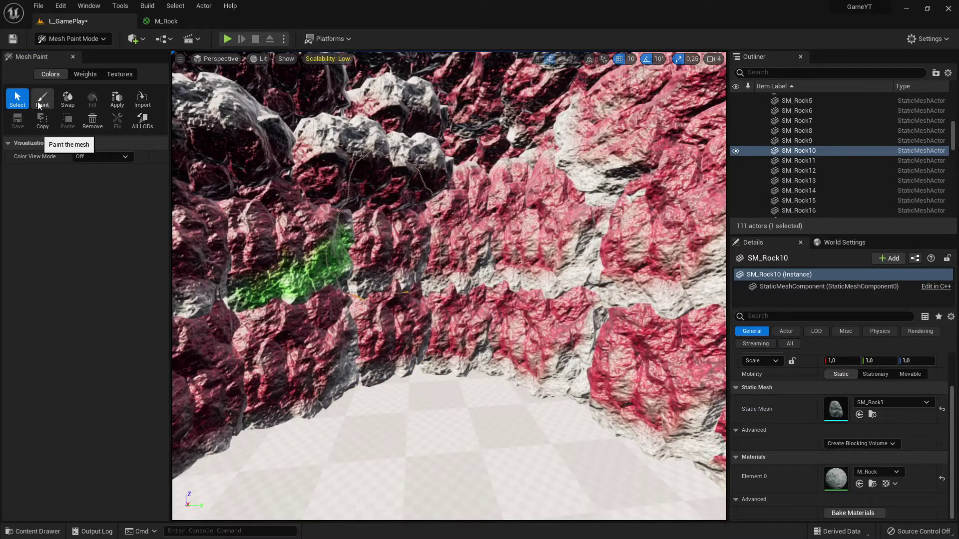
left_click(42, 100)
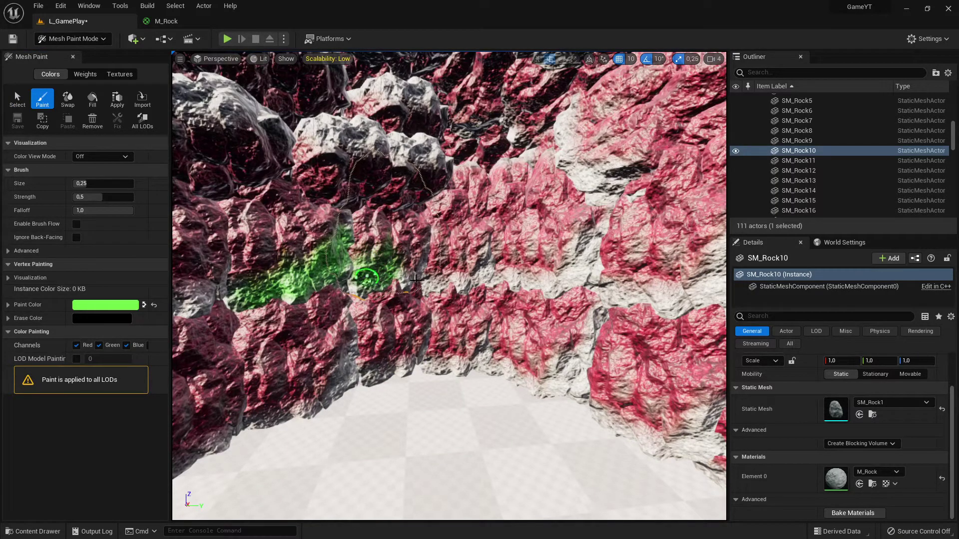
Step: Select the merged rock mesh SM_Chave2 for vertex painting and paint green across its inner wall with brush size 0.25
mouse_move(386, 261)
right_mouse_down()
mouse_move(270, 261)
mouse_move(719, 261)
right_mouse_up()
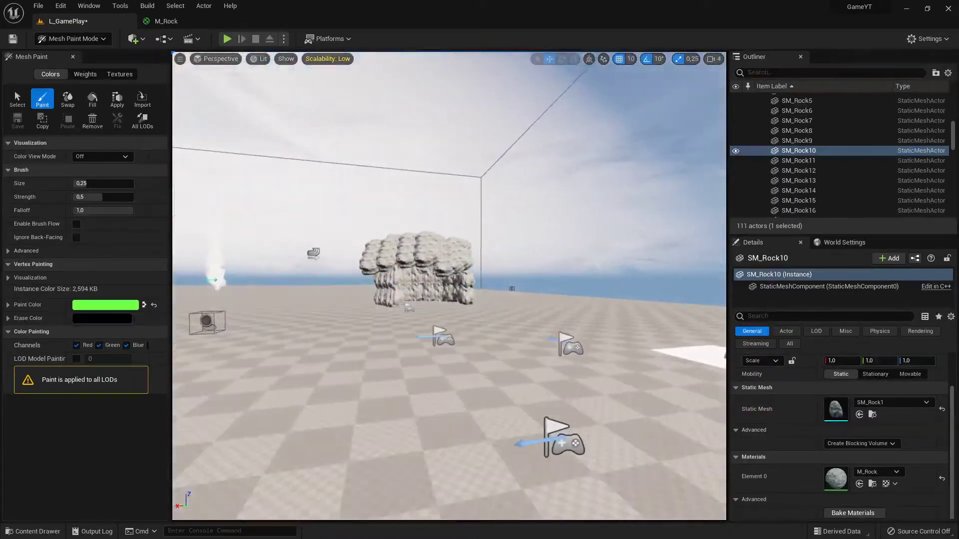
key("w")
right_click_drag(300, 365, 314, 338)
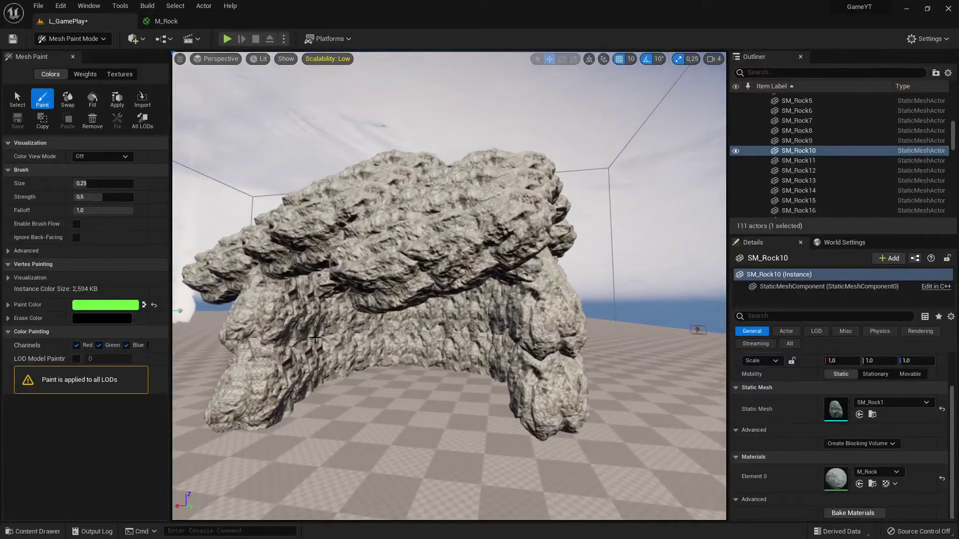
scroll(385, 351, "up", 8)
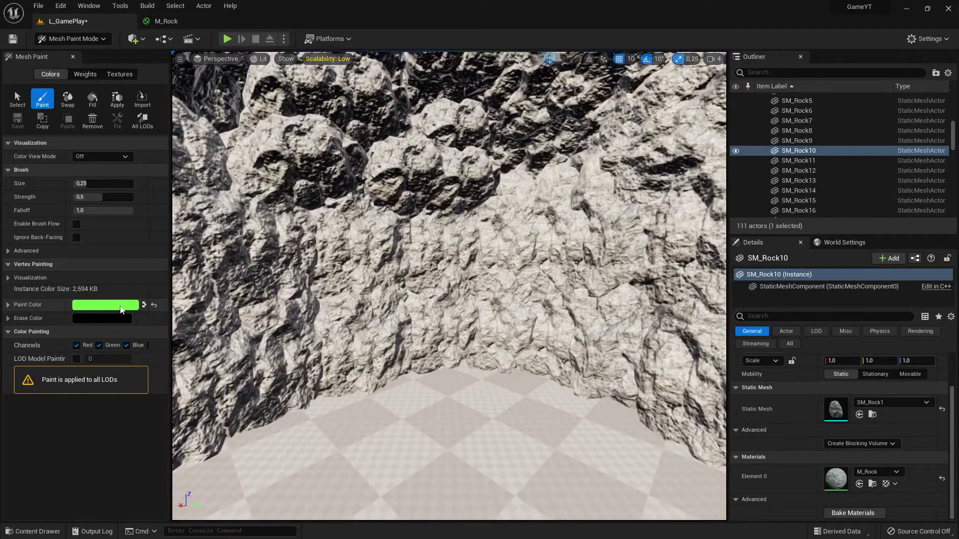
left_click(113, 306)
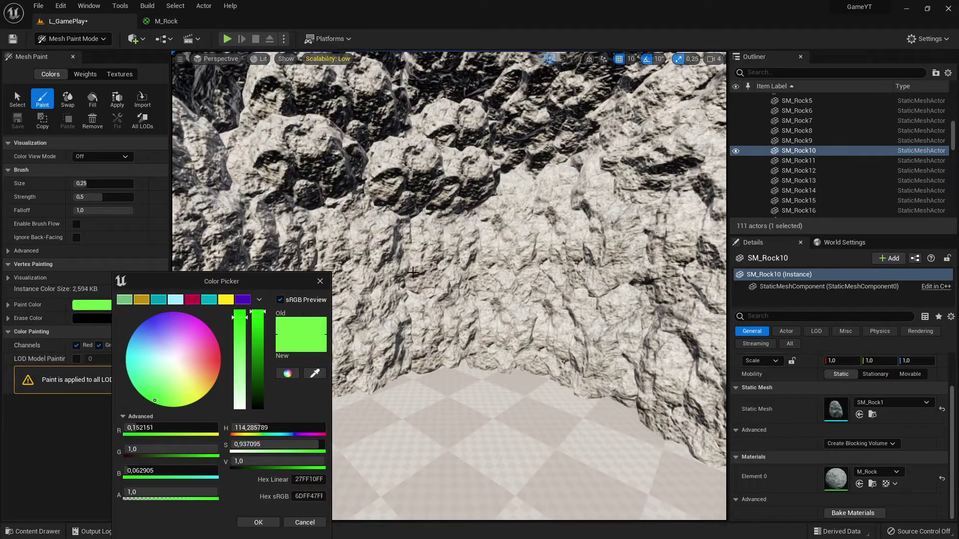
left_click(258, 522)
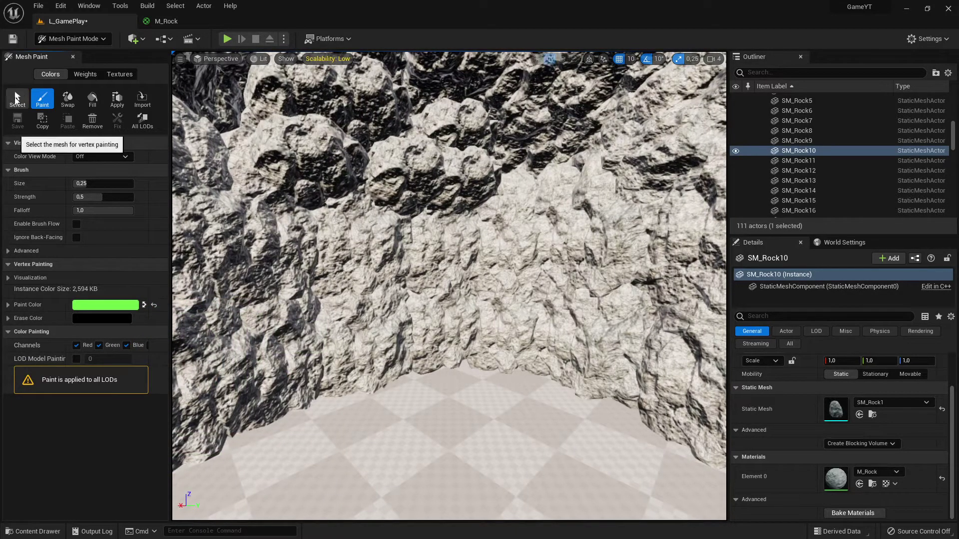
left_click(15, 99)
left_click(275, 176)
right_click_drag(448, 253, 460, 228)
left_click(42, 98)
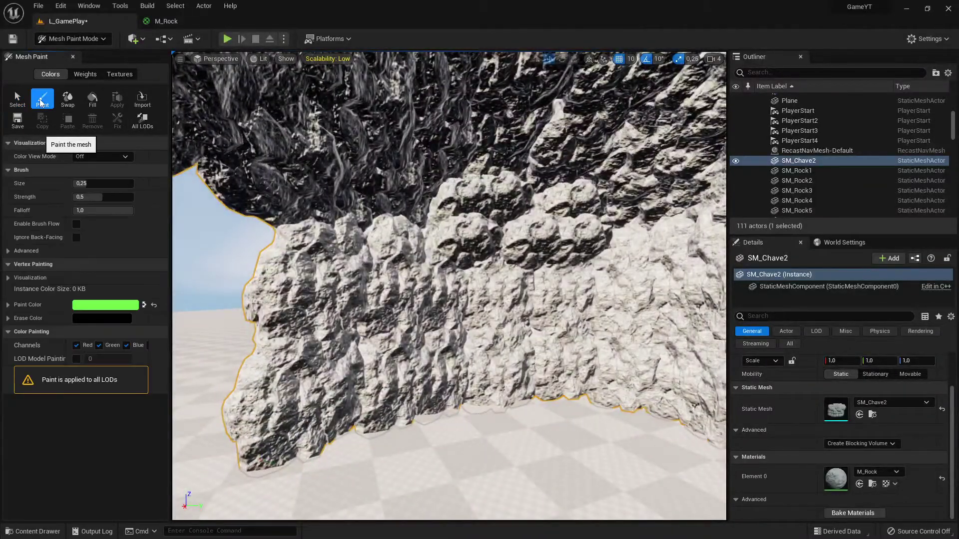
scroll(460, 353, "up", 5)
mouse_move(460, 353)
left_mouse_down()
mouse_move(450, 340)
mouse_move(479, 319)
mouse_move(349, 190)
mouse_move(428, 354)
mouse_move(535, 368)
mouse_move(481, 374)
mouse_move(569, 267)
left_mouse_up()
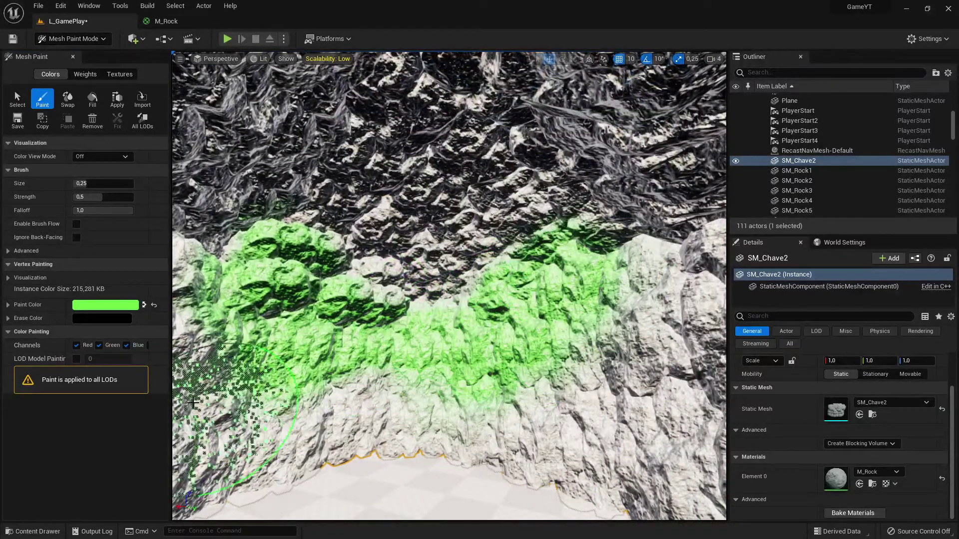
Step: Set the paint color to pinkish red and paint the inner ceiling and lower wall of SM_Chave2
left_click(105, 305)
mouse_move(149, 393)
left_mouse_down()
mouse_move(181, 347)
mouse_move(199, 354)
left_mouse_up()
left_click(245, 520)
mouse_move(453, 251)
left_mouse_down()
mouse_move(439, 197)
mouse_move(300, 225)
mouse_move(396, 192)
mouse_move(432, 247)
mouse_move(364, 395)
mouse_move(649, 410)
mouse_move(674, 280)
mouse_move(669, 235)
left_mouse_up()
left_click_drag(422, 275, 355, 220)
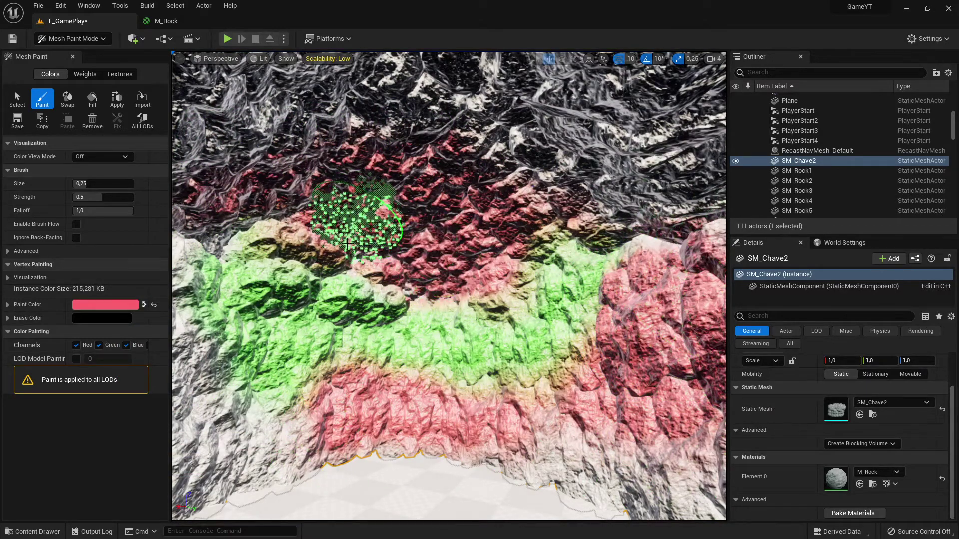
mouse_move(355, 220)
right_mouse_down()
mouse_move(684, 253)
mouse_move(376, 253)
mouse_move(528, 330)
right_mouse_up()
mouse_move(527, 331)
left_mouse_down()
mouse_move(402, 321)
mouse_move(532, 216)
mouse_move(386, 133)
left_mouse_up()
Step: Set the paint color to blue, hex sRGB 0051FFFF, and paint it over the roof of SM_Chave2
mouse_move(476, 245)
right_mouse_down()
mouse_move(616, 246)
mouse_move(585, 321)
mouse_move(719, 300)
mouse_move(494, 253)
mouse_move(621, 278)
mouse_move(537, 274)
mouse_move(492, 252)
mouse_move(489, 153)
right_mouse_up()
key("s")
key("d")
left_click_drag(443, 388, 213, 240, "alt")
left_click(122, 305)
left_click(154, 320)
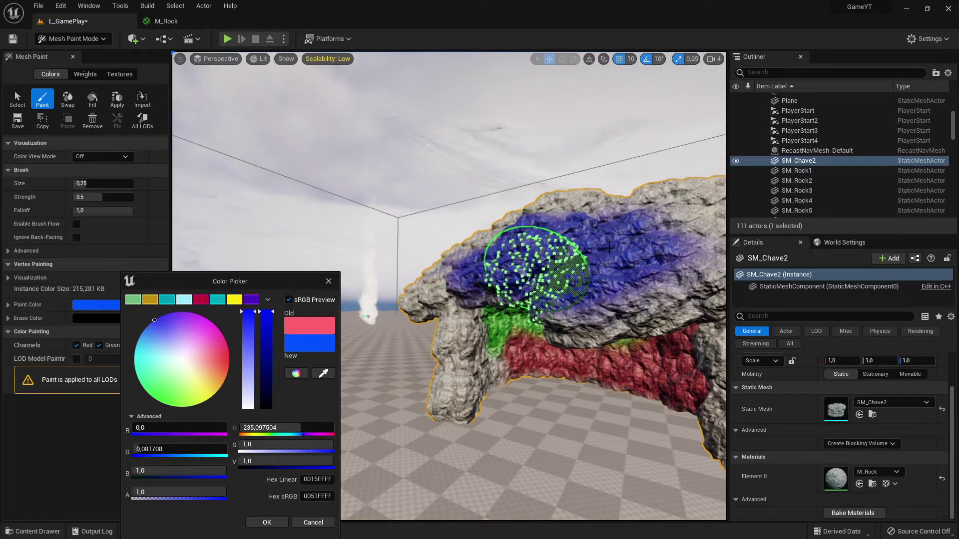
key("d")
mouse_move(609, 247)
right_mouse_down()
mouse_move(519, 279)
mouse_move(582, 294)
right_mouse_up()
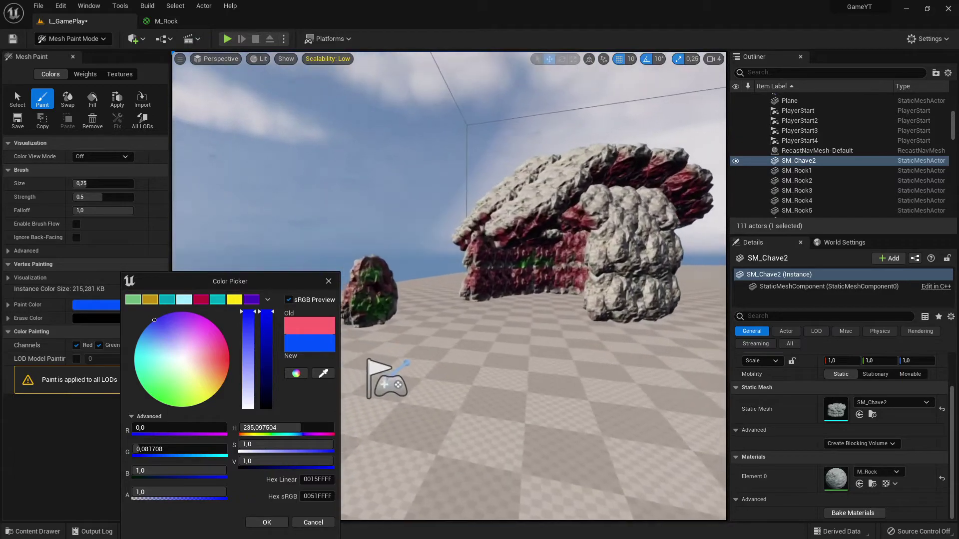
left_click(265, 523)
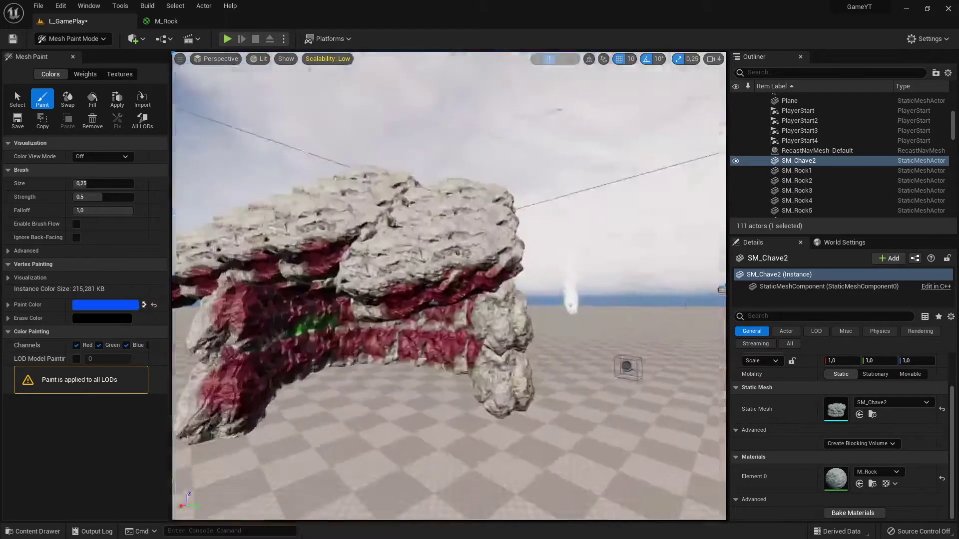
Step: Compare the shelter built from separate rocks with the painted merged mesh SM_Chave2
key("s")
right_click_drag(448, 286, 374, 279)
key("w")
key("s")
mouse_move(485, 200)
right_mouse_down()
mouse_move(494, 274)
mouse_move(187, 277)
mouse_move(479, 277)
mouse_move(210, 275)
mouse_move(439, 259)
mouse_move(280, 254)
mouse_move(556, 231)
right_mouse_up()
key("s")
key("w")
key("s")
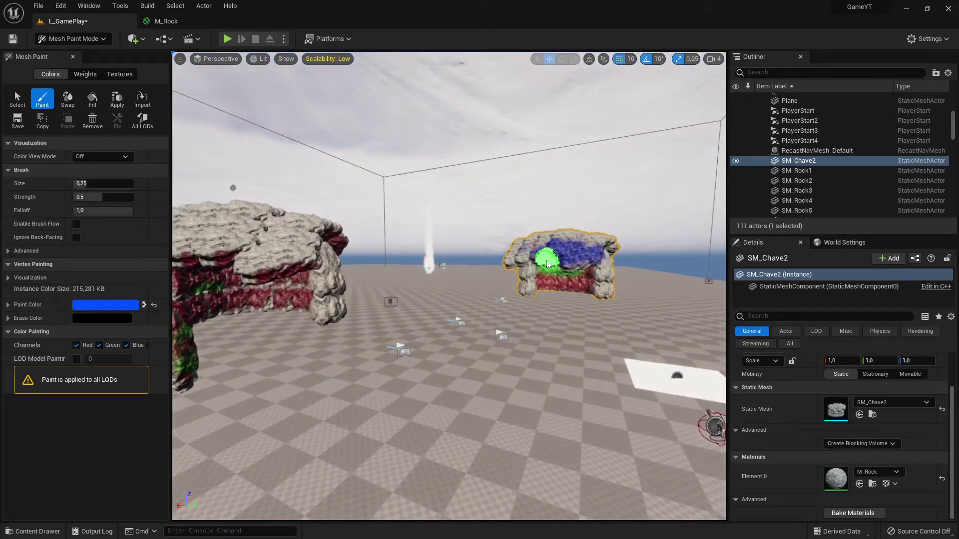
Step: Switch to Select mode and delete the merged mesh SM_Chave2 and the duplicated rock SM_Rock84
left_click(74, 39)
left_click(66, 54)
left_click(72, 57)
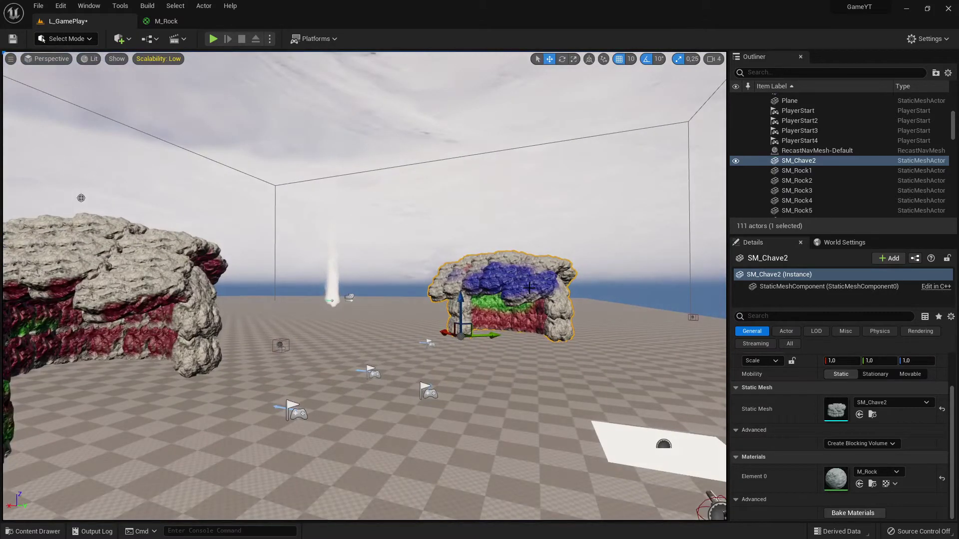
key("Delete")
right_click_drag(524, 285, 402, 424)
left_click(469, 389)
key("Delete")
Step: Select all the shelter's rock actors from SM_Rock1 through SM_Rock83 in the Outliner
right_click_drag(475, 390, 499, 380)
left_click(407, 360)
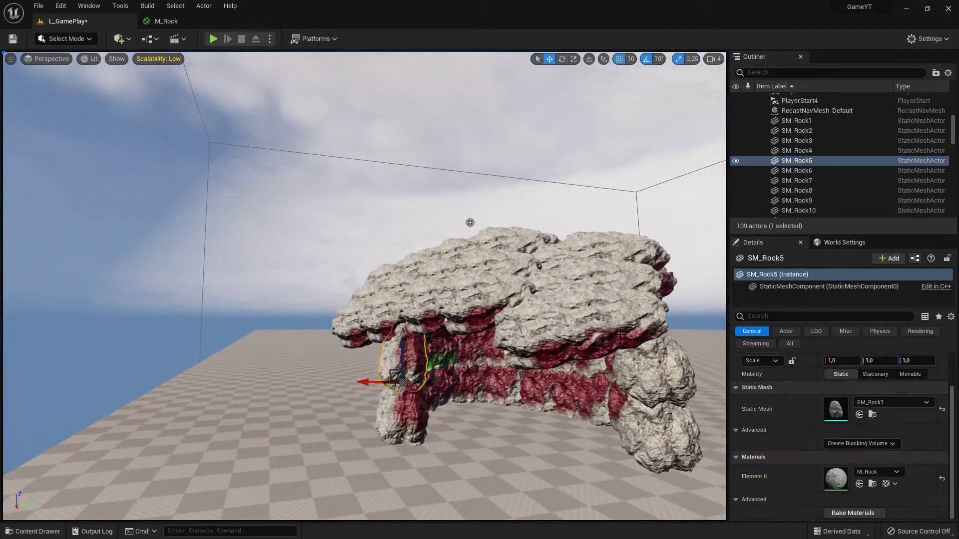
scroll(859, 163, "up", 4)
scroll(847, 169, "down", 2)
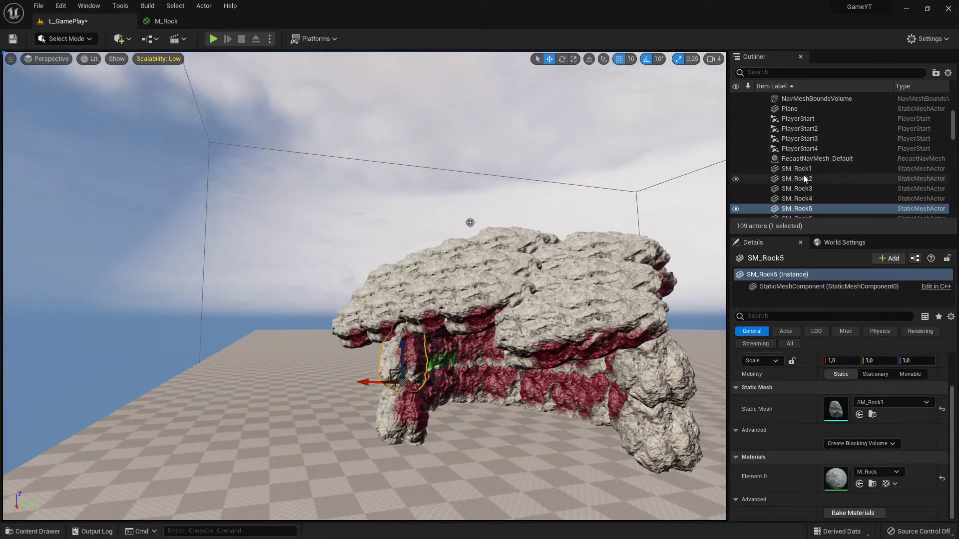
left_click(860, 169)
scroll(884, 196, "down", 15)
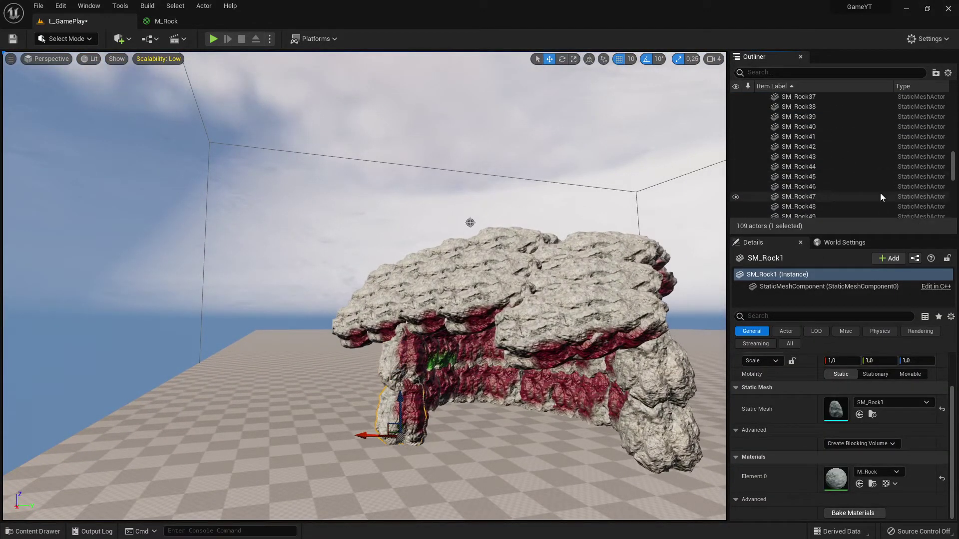
scroll(880, 193, "down", 8)
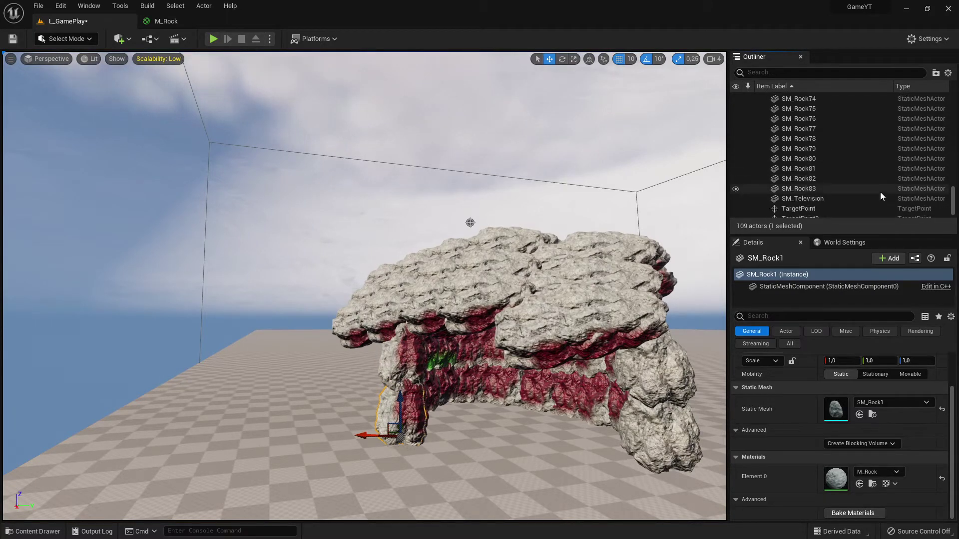
left_click(810, 188, "shift")
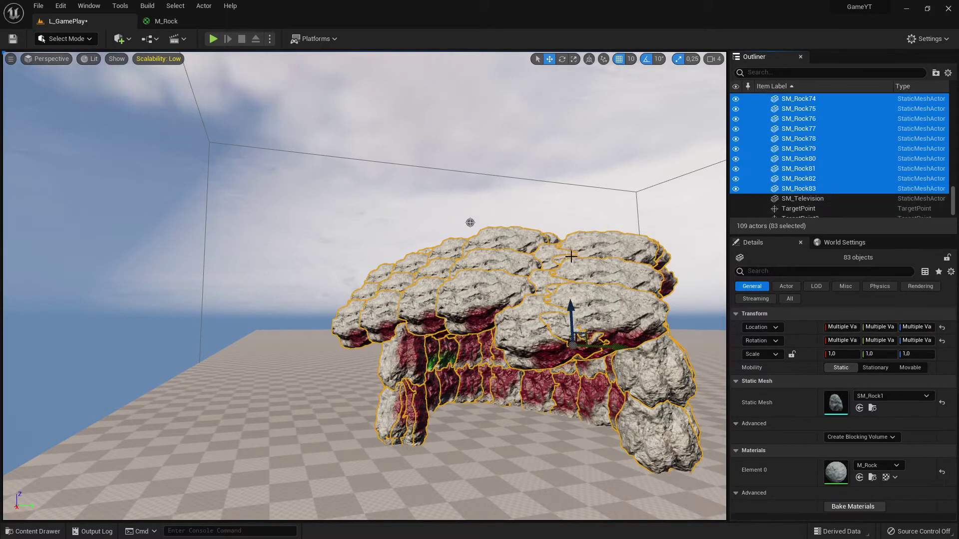
Step: Open Merge Actors for the selected rocks, review the merge settings, and enable Bake Vertex Data to Mesh
left_click(120, 6)
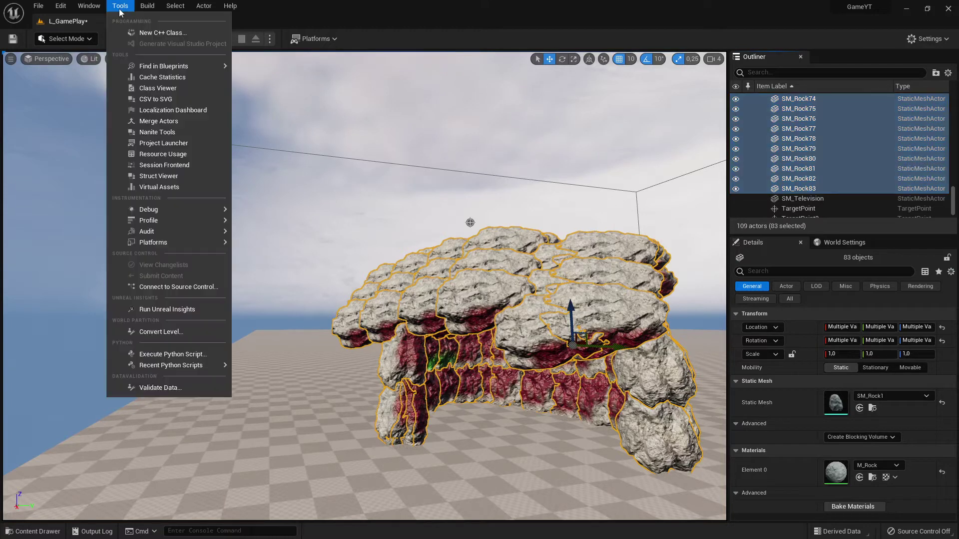
left_click(159, 121)
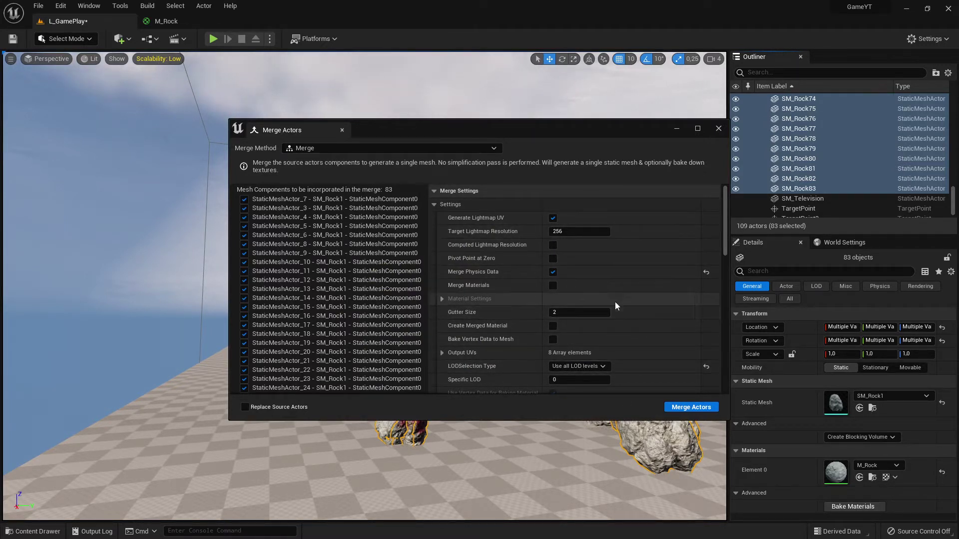
scroll(615, 310, "down", 2)
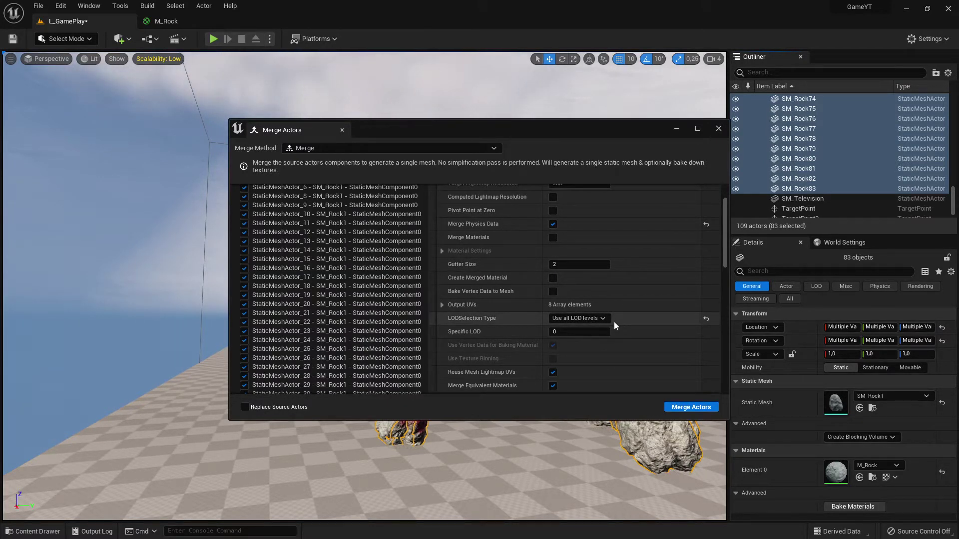
scroll(613, 322, "down", 1)
scroll(648, 322, "down", 2)
scroll(637, 317, "up", 2)
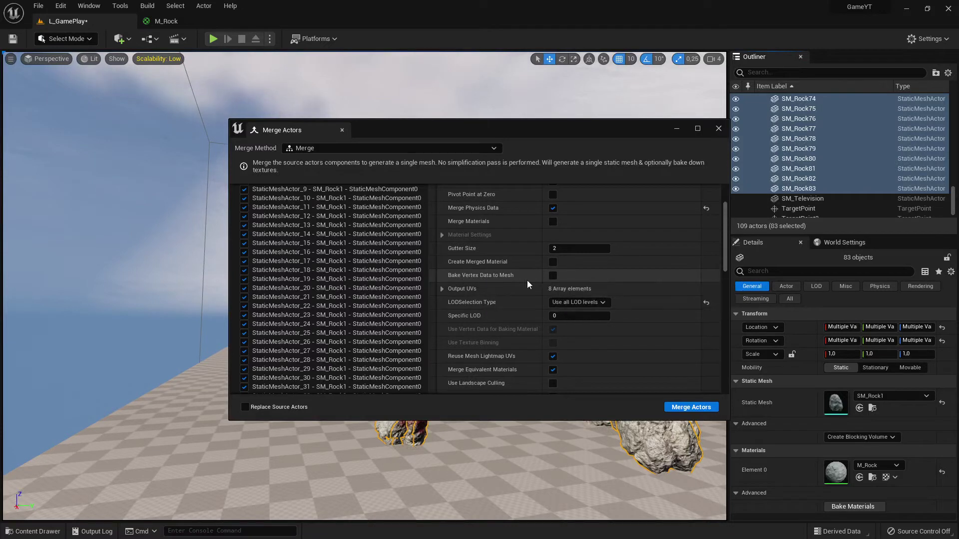
left_click(552, 276)
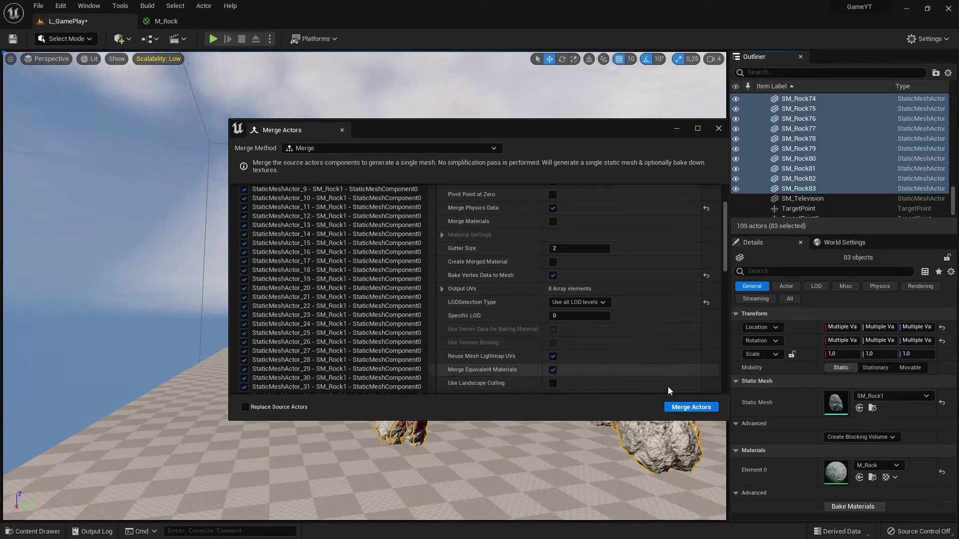
Step: Merge the selected rock actors into a static mesh saved as SM_Cave3 in the Content folder, and close Merge Actors
left_click(694, 407)
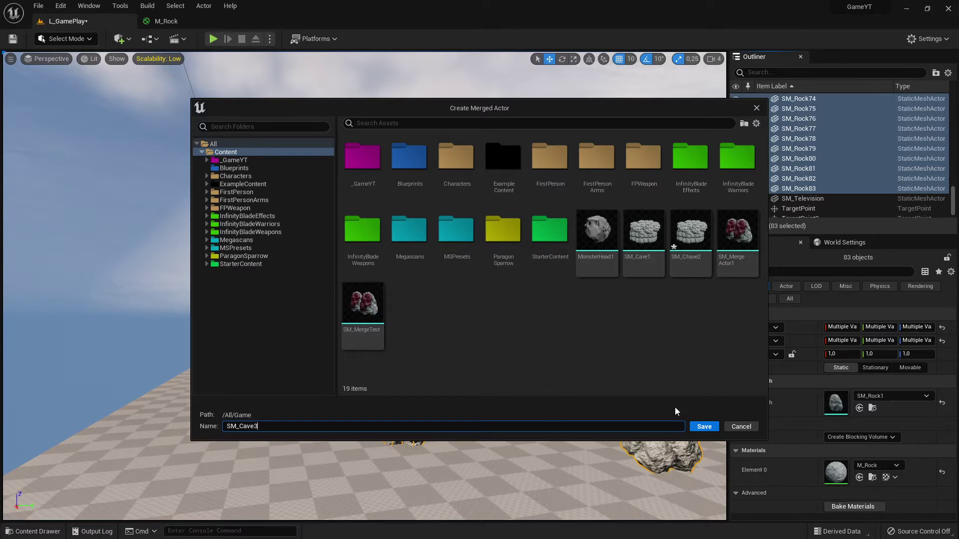
left_click(705, 427)
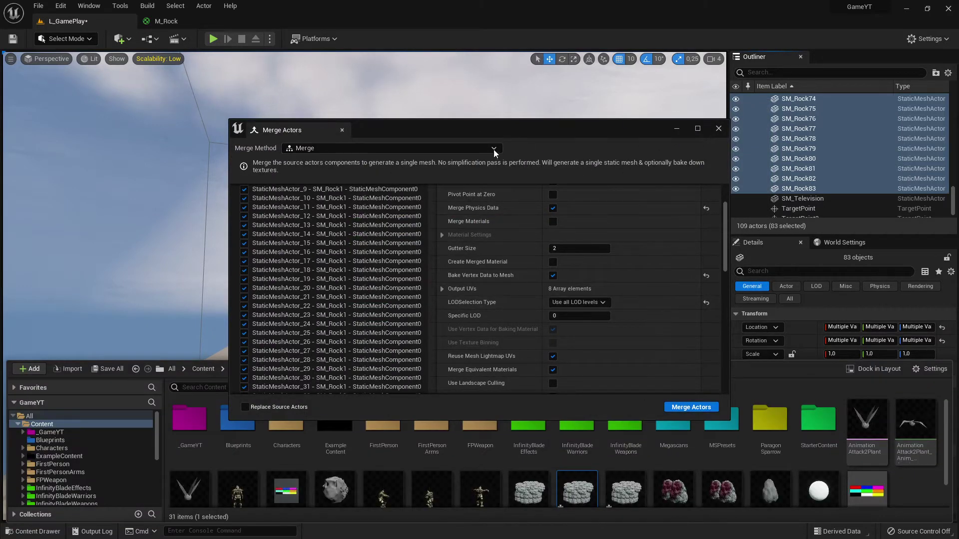
left_click(214, 193)
left_click(718, 129)
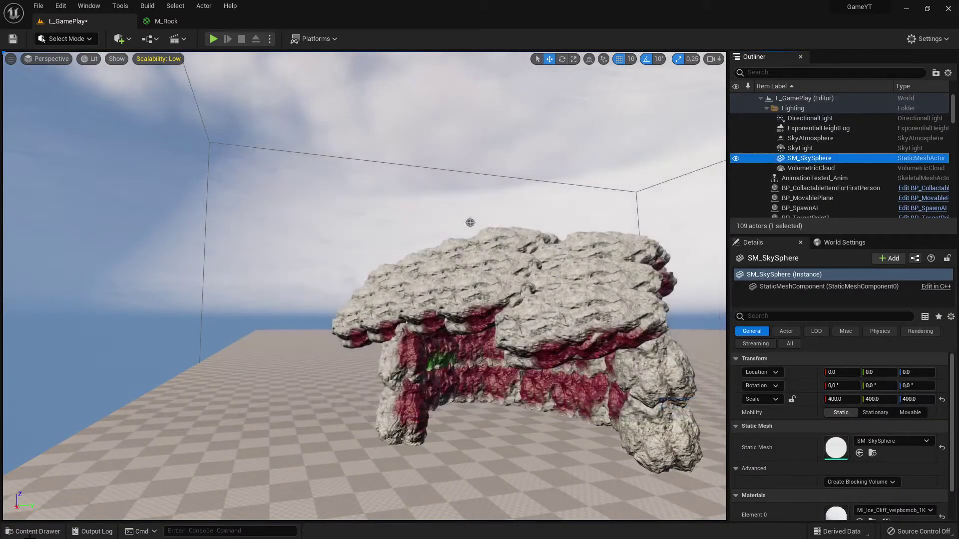
Step: Place the merged mesh SM_Cave3 from the Content folder on the floor beside the original rock shelter
left_click(33, 532)
right_click_drag(520, 340, 520, 390)
left_click(33, 532)
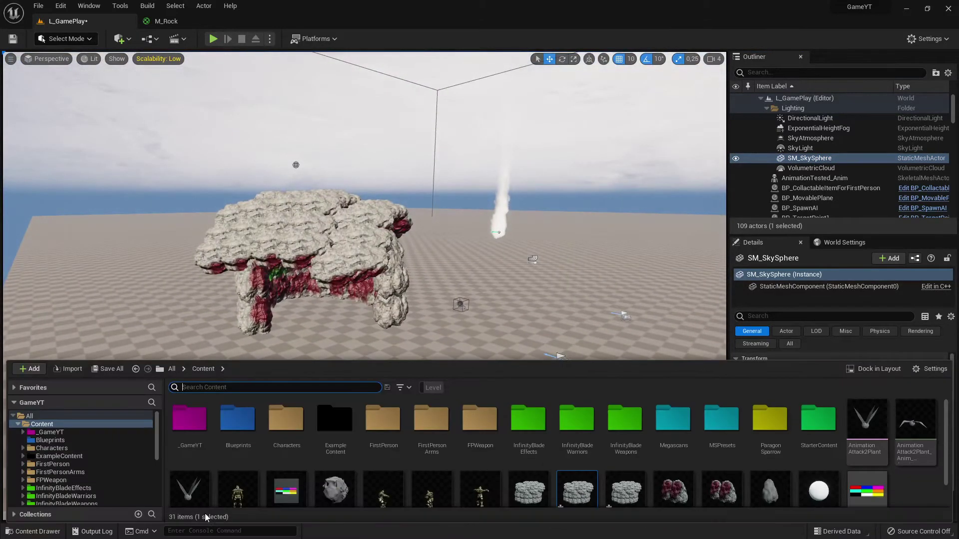
scroll(613, 489, "down", 1)
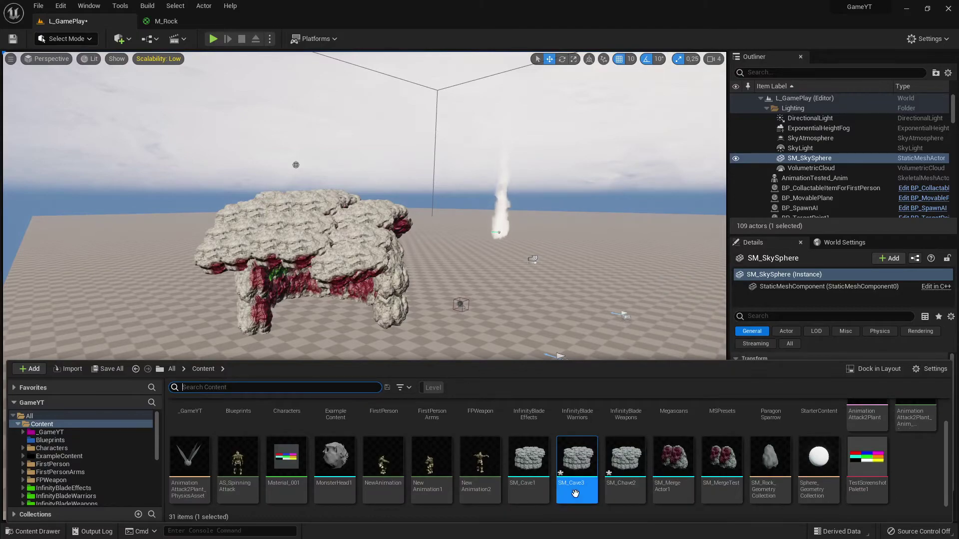
left_click_drag(577, 456, 582, 305)
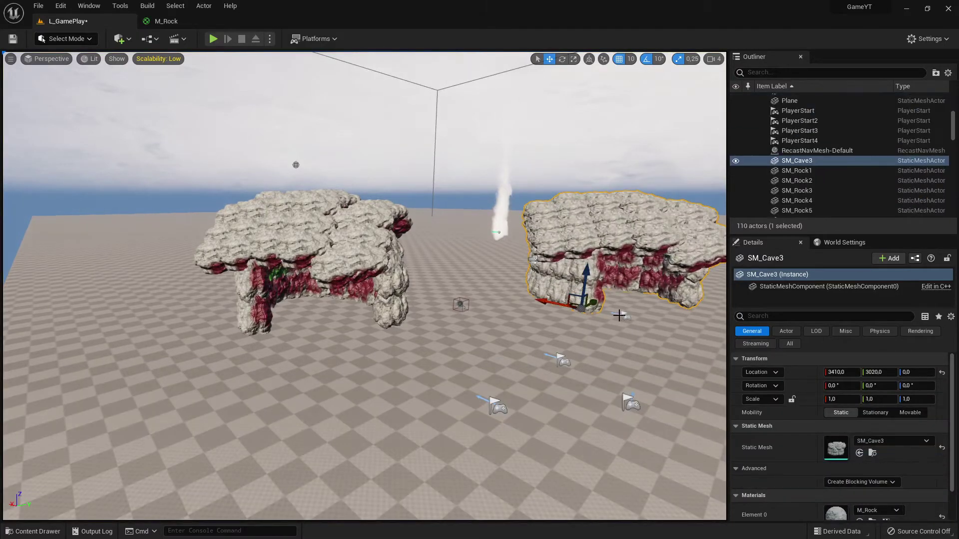
Step: Switch to Mesh Paint mode and paint blue over the inner wall and ceiling inside SM_Cave3
key("w")
right_click_drag(623, 290, 719, 274)
key("w")
key("w")
right_click_drag(519, 305, 402, 345)
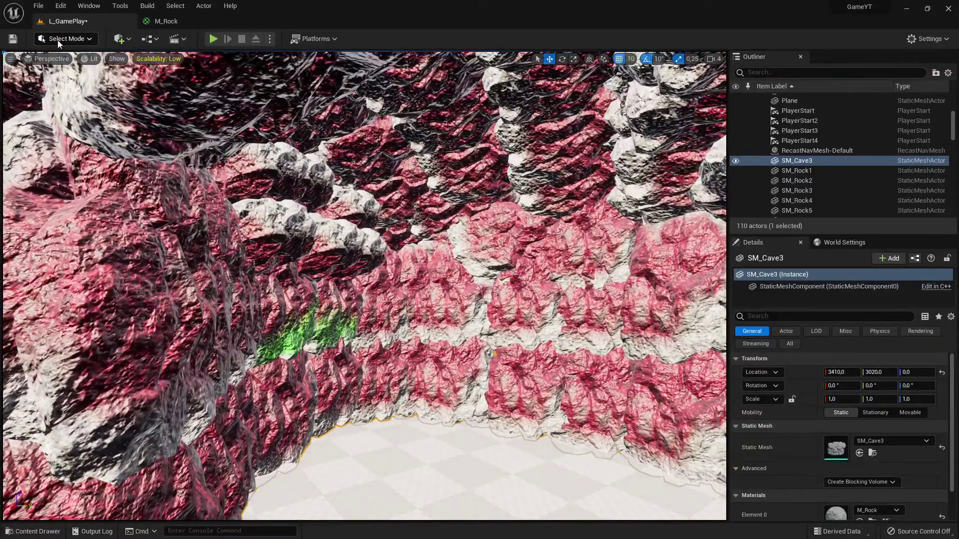
left_click(58, 40)
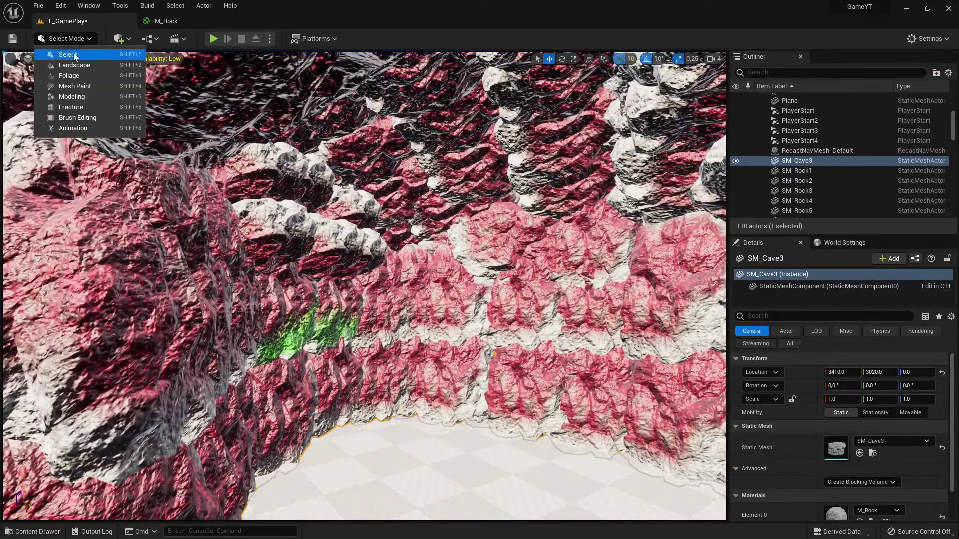
left_click(90, 88)
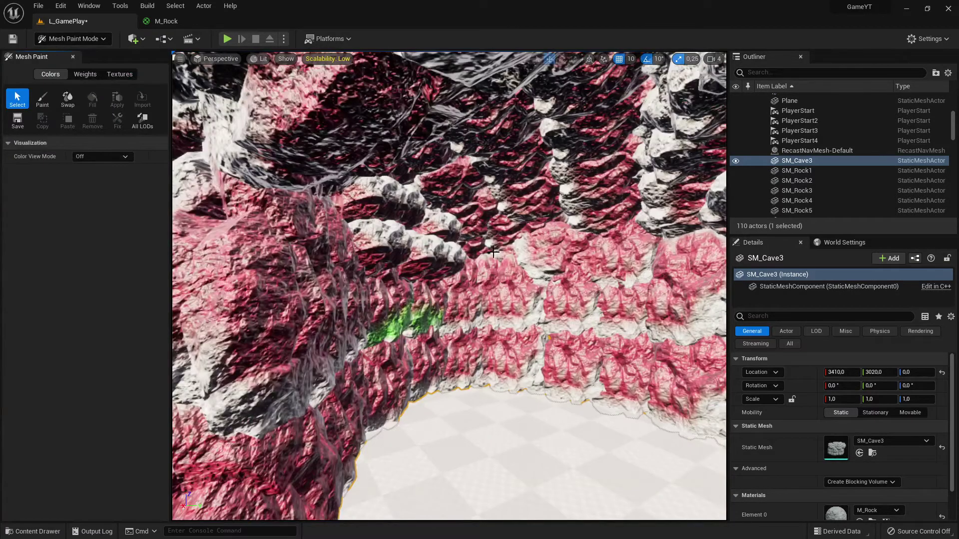
right_click_drag(527, 257, 644, 275)
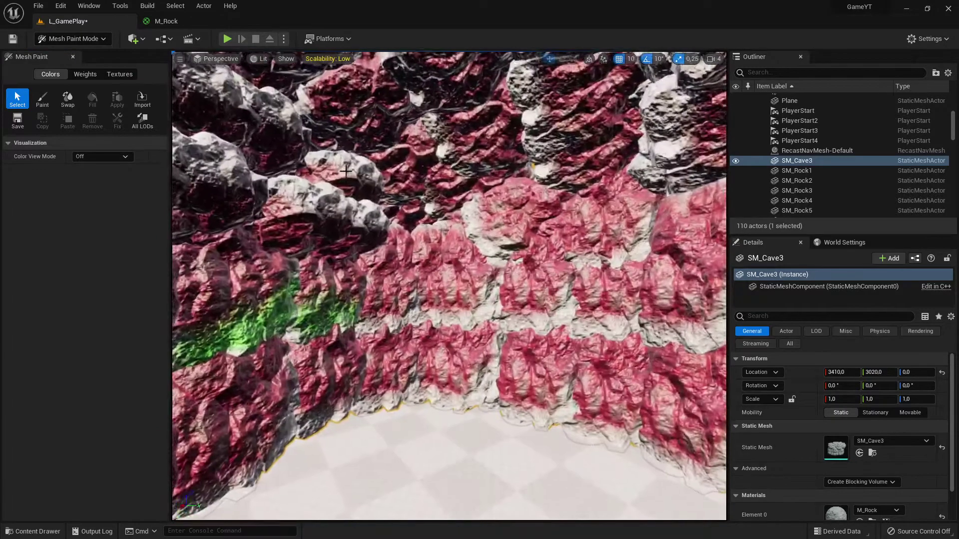
left_click(42, 99)
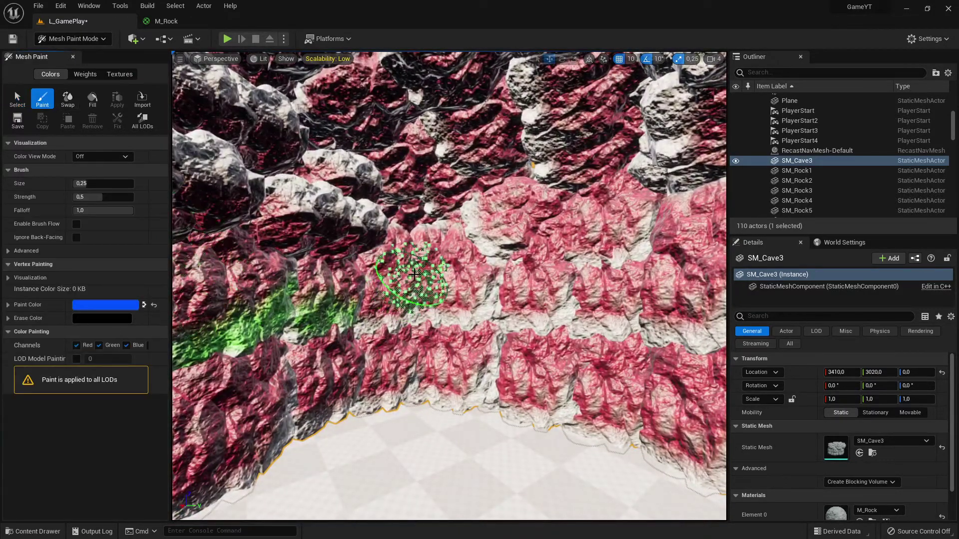
mouse_move(496, 299)
left_mouse_down()
mouse_move(369, 339)
mouse_move(500, 352)
mouse_move(599, 272)
mouse_move(475, 133)
mouse_move(460, 300)
mouse_move(340, 218)
mouse_move(448, 254)
left_mouse_up()
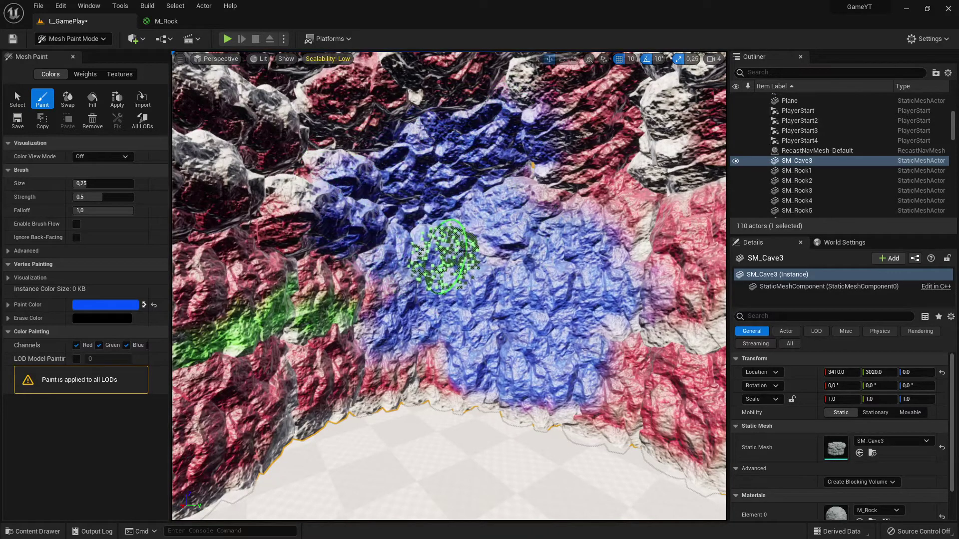
Step: Paint a blue band across the outside of SM_Cave3's roof
mouse_move(447, 255)
right_mouse_down()
mouse_move(589, 252)
mouse_move(572, 250)
right_mouse_up()
key("s")
left_click_drag(572, 251, 557, 233)
key("s")
right_click_drag(557, 233, 494, 219)
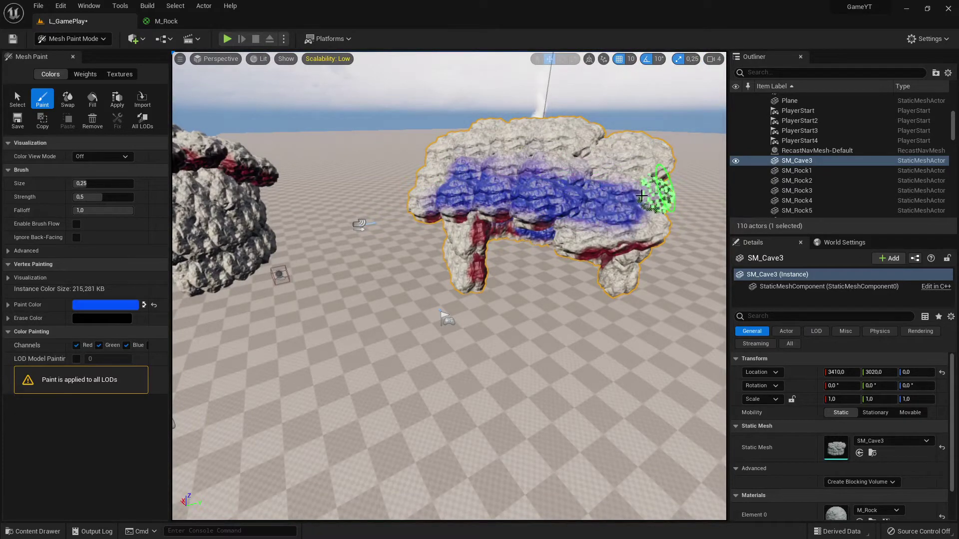
Step: Leave the Paint tool for Select and compare the shelter built from separate rocks with the painted SM_Cave3
right_click_drag(602, 221, 400, 156)
key("s")
key("w")
key("w")
key("a")
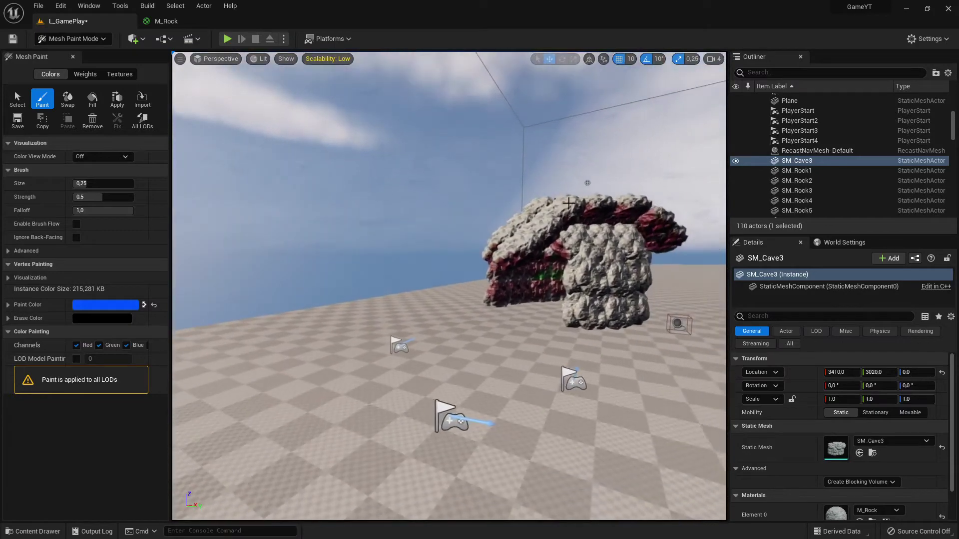
left_click(18, 99)
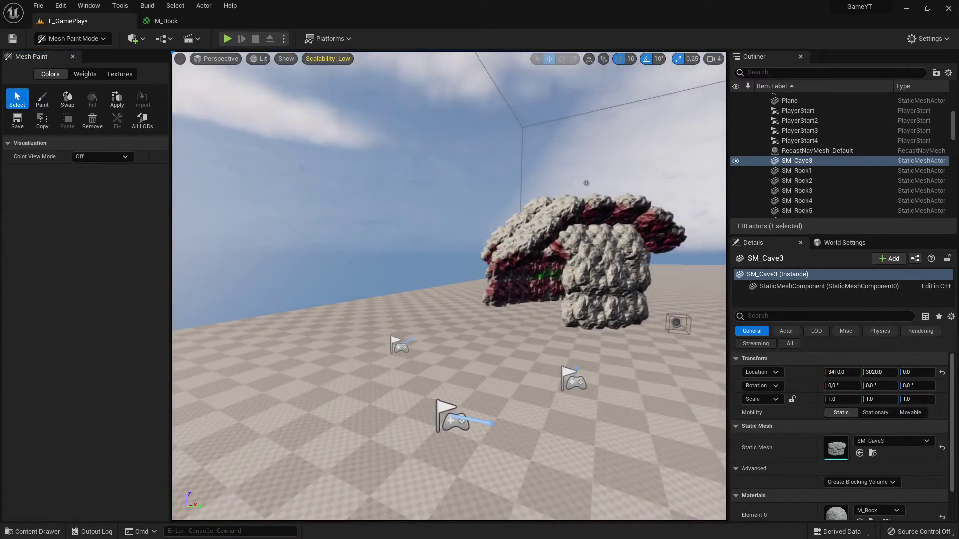
right_click_drag(289, 189, 515, 175)
mouse_move(492, 270)
right_mouse_down()
mouse_move(721, 270)
mouse_move(485, 269)
mouse_move(664, 259)
right_mouse_up()
key("w")
key("w")
key("a")
mouse_move(554, 274)
right_mouse_down()
mouse_move(584, 277)
mouse_move(529, 282)
mouse_move(564, 283)
mouse_move(526, 283)
mouse_move(427, 320)
right_mouse_up()
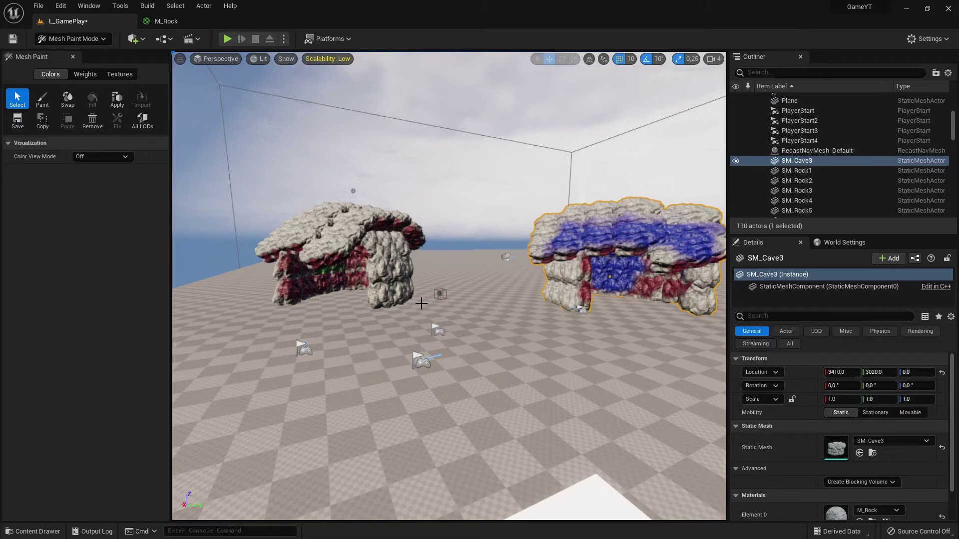
Step: Switch to the Epic Games Launcher and browse the free Epic Games Content in the Unreal Engine Marketplace
key("alt+Tab")
key("alt+Tab")
key("alt+Tab")
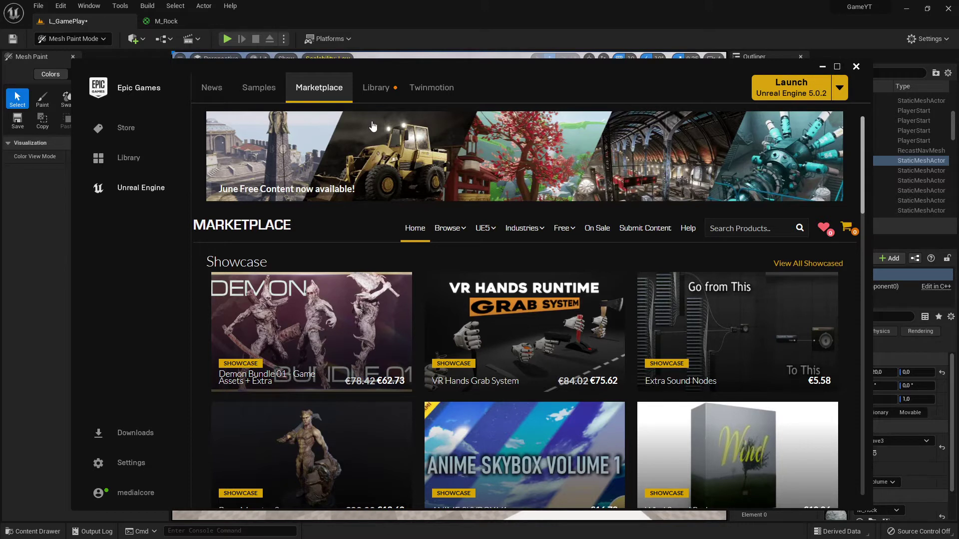
mouse_move(551, 228)
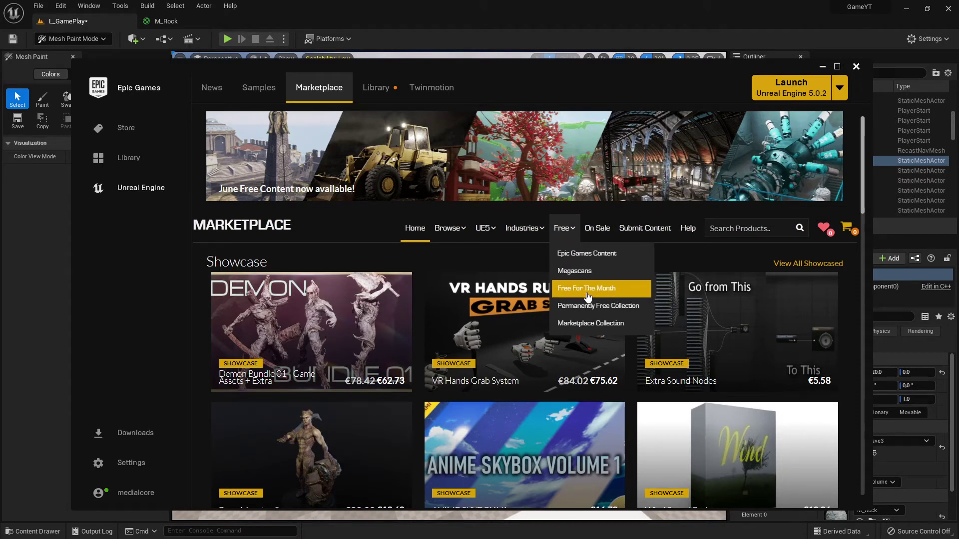
left_click(599, 257)
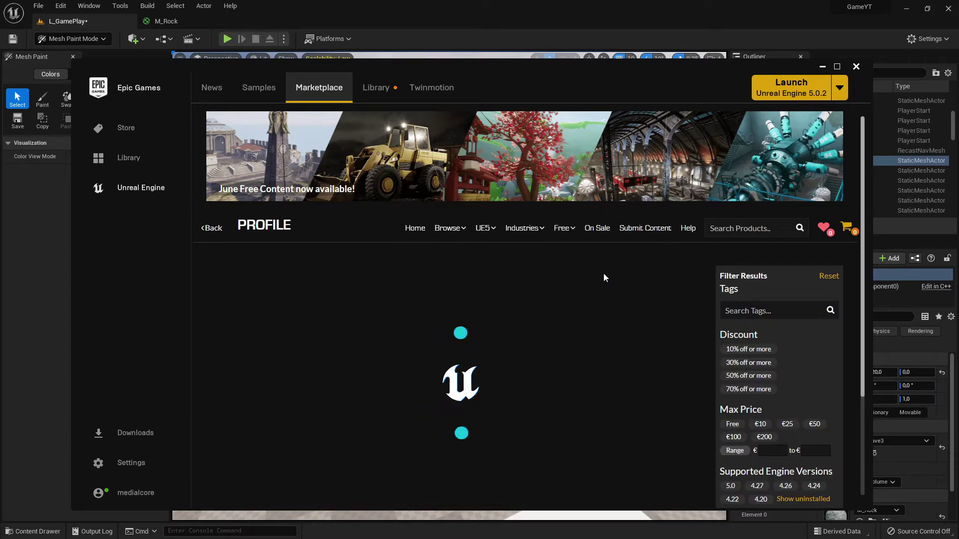
scroll(700, 379, "down", 10)
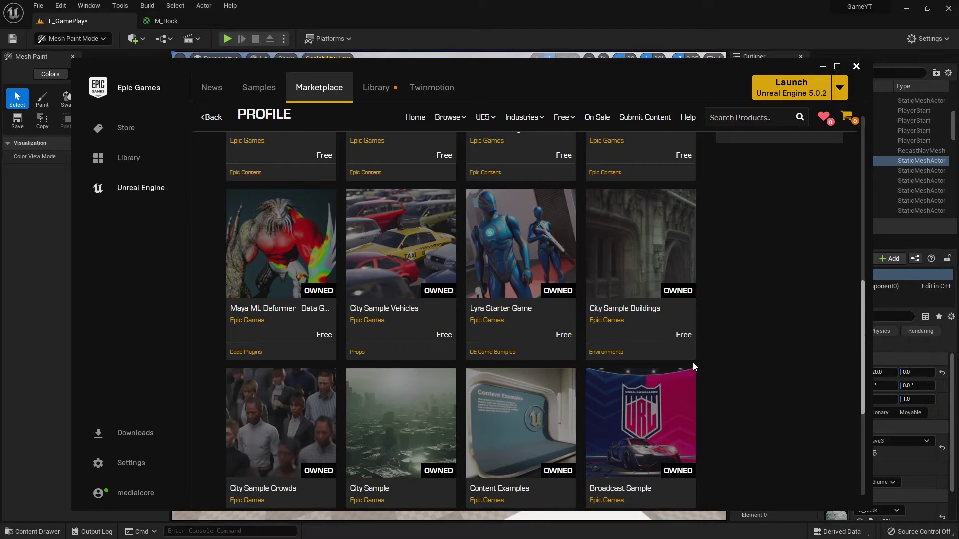
scroll(557, 306, "down", 3)
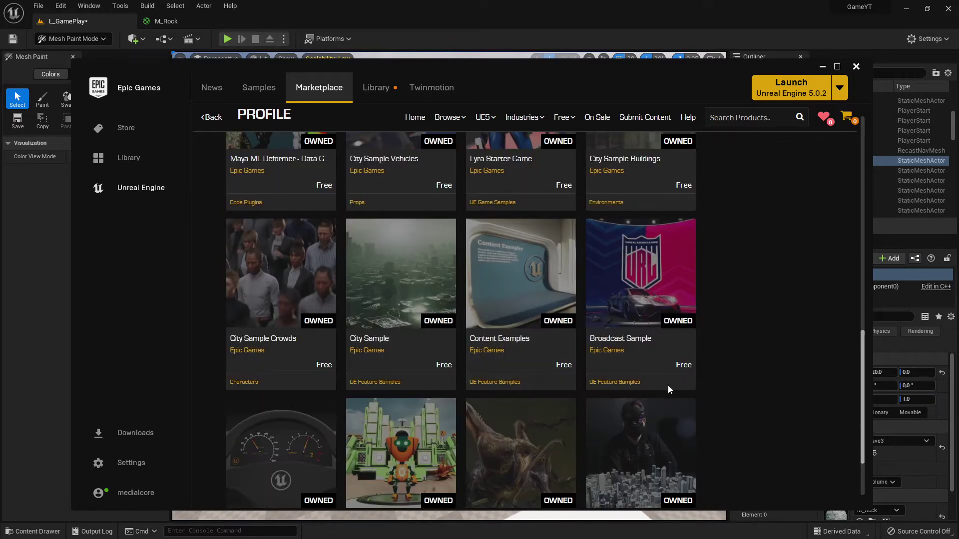
scroll(640, 370, "down", 2)
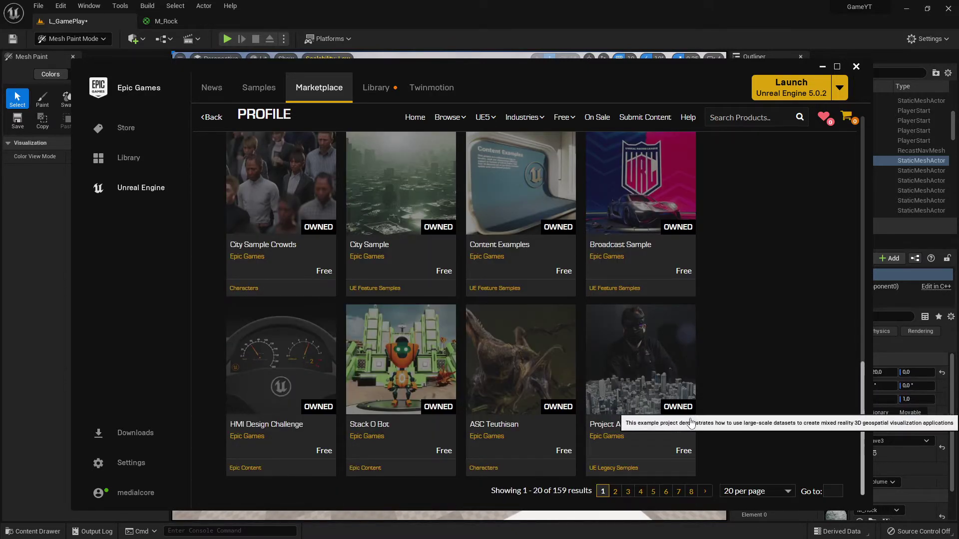
Step: Show 60 products per page and look through the free Epic Games products
left_click(771, 492)
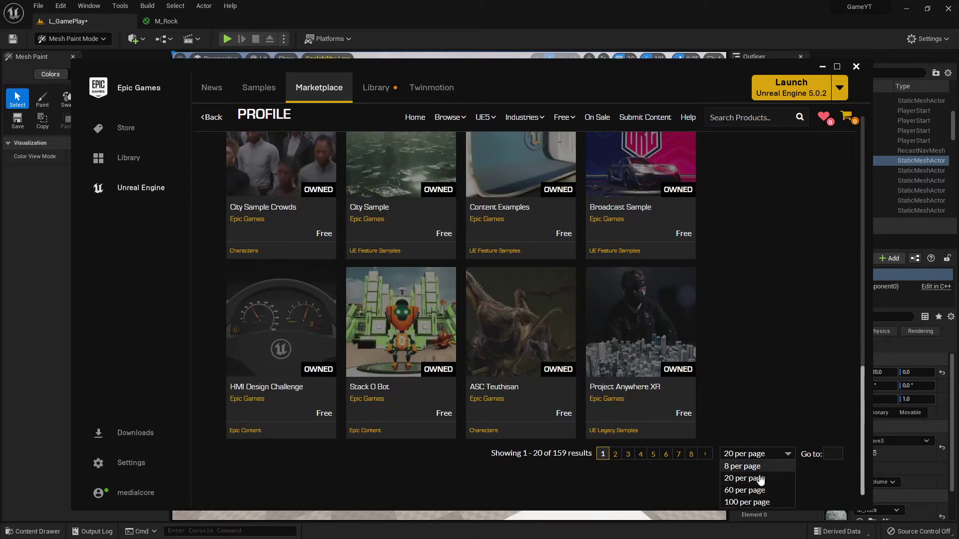
left_click(753, 492)
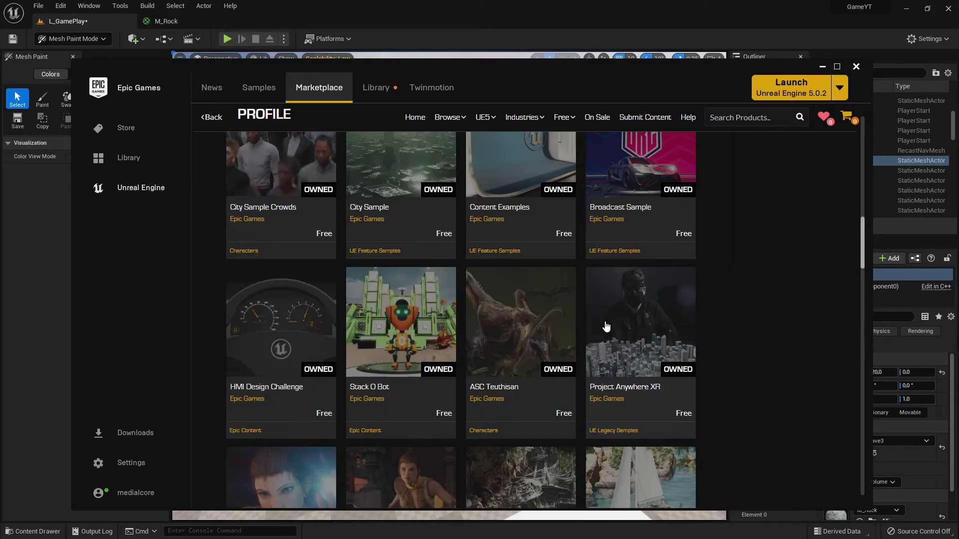
scroll(649, 339, "down", 5)
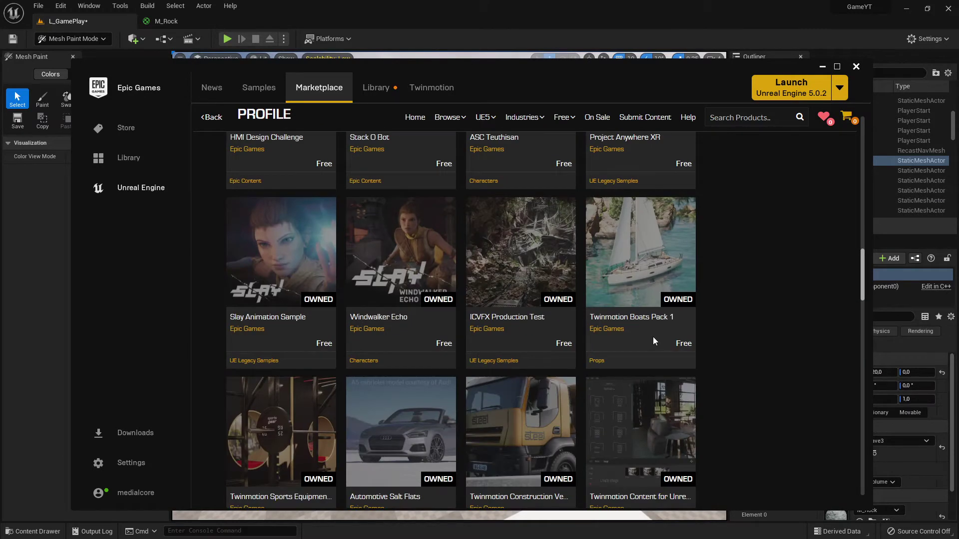
scroll(652, 341, "down", 9)
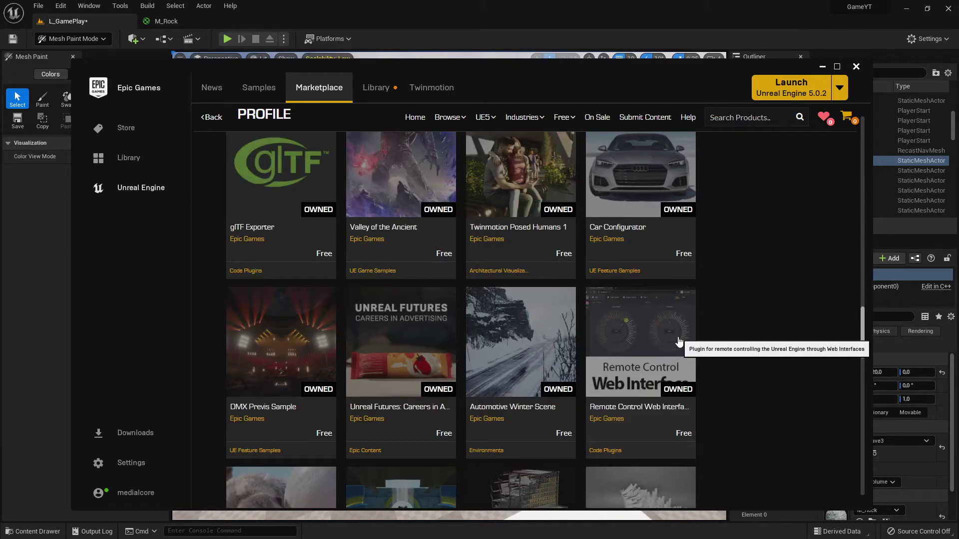
scroll(651, 343, "down", 3)
scroll(676, 340, "down", 3)
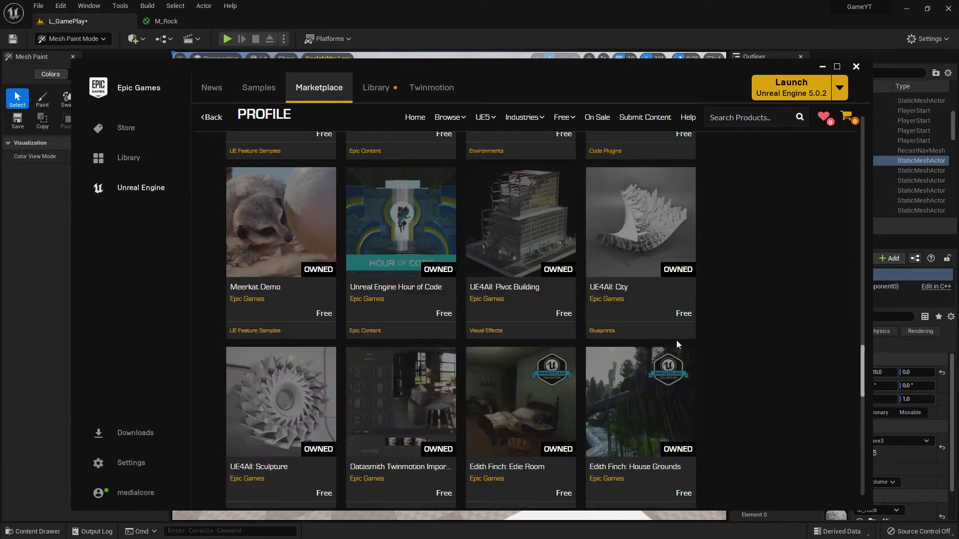
scroll(676, 340, "down", 3)
scroll(650, 316, "up", 15)
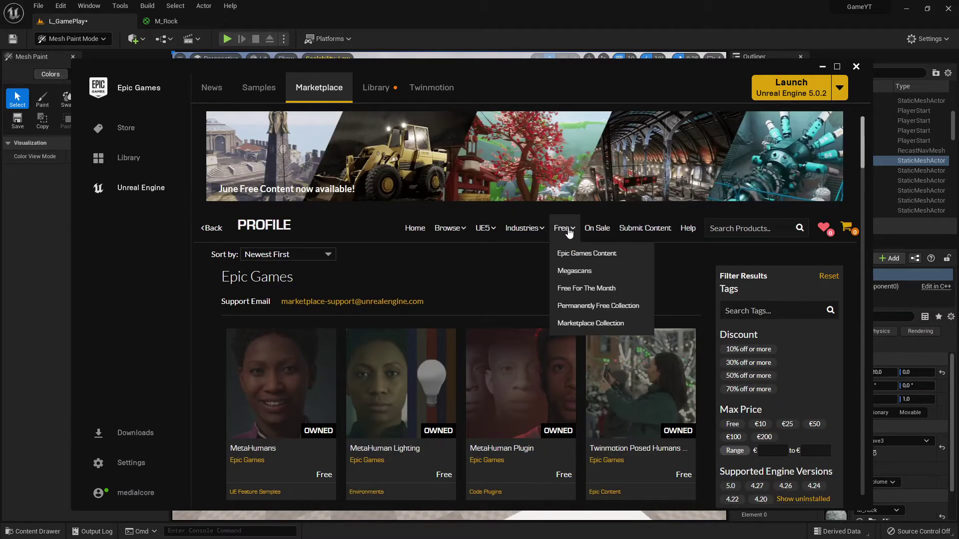
Step: Open the Free For The Month collection and look through its products
left_click(604, 295)
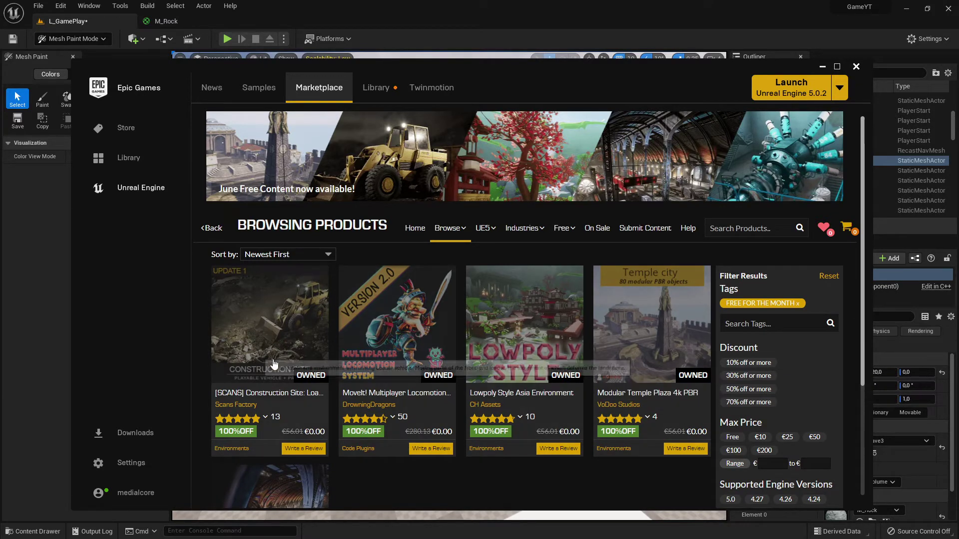
scroll(529, 397, "down", 2)
scroll(529, 397, "down", 1)
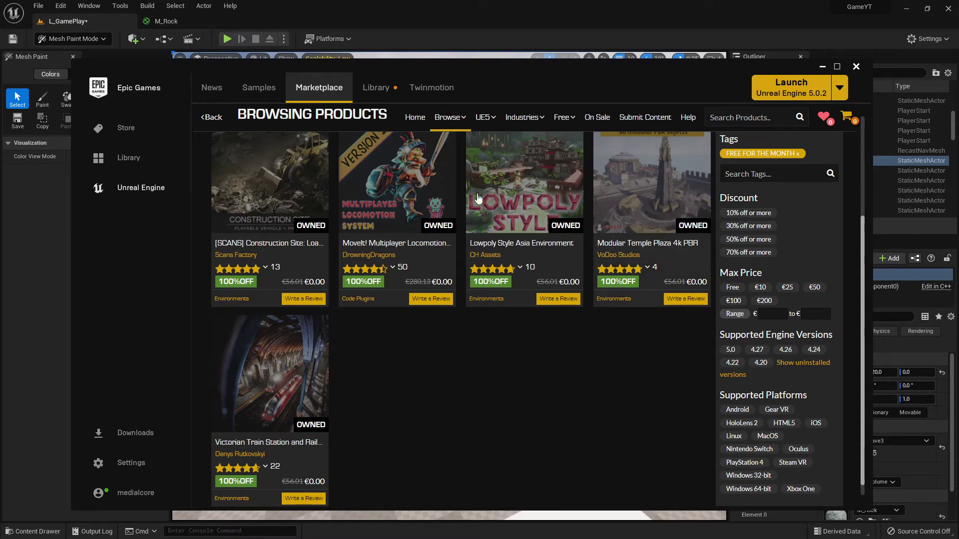
scroll(605, 371, "up", 3)
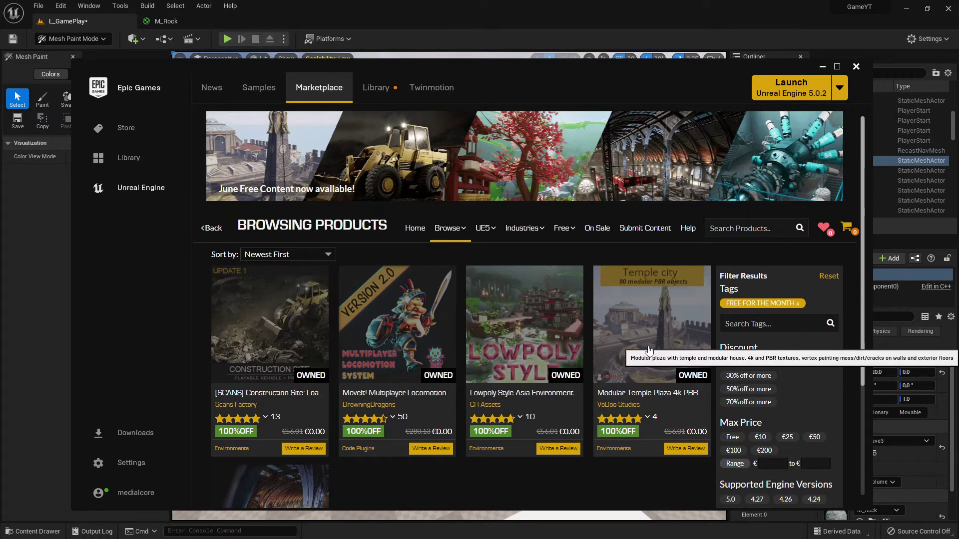
Step: Open the Modular Temple Plaza 4k PBR product and examine its gallery images of the modular pieces
left_click(641, 383)
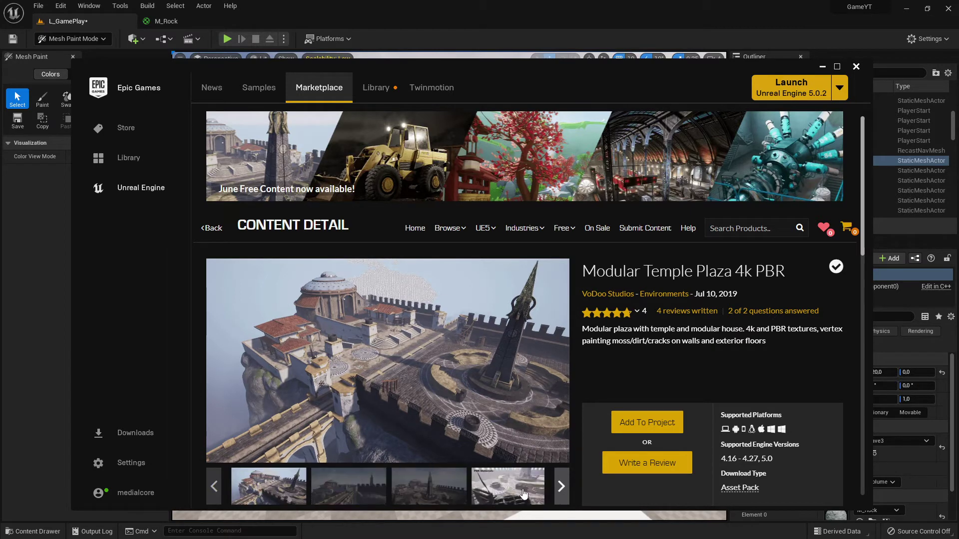
left_click(560, 491)
left_click(559, 491)
left_click(430, 485)
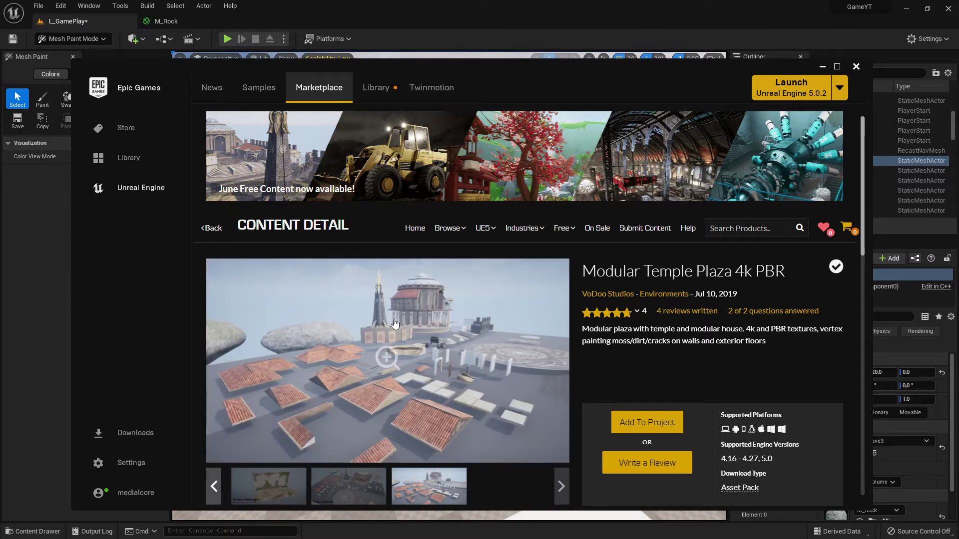
left_click(353, 496)
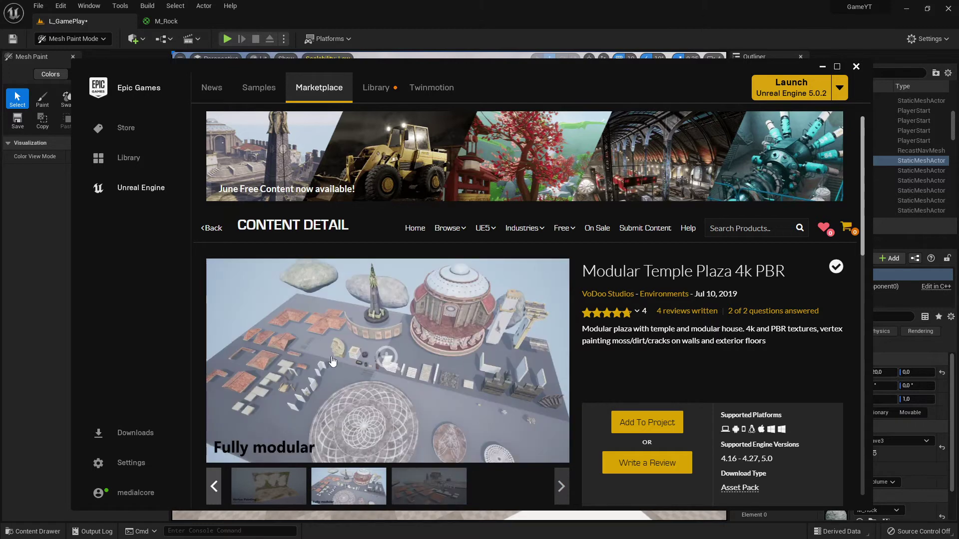
scroll(453, 378, "down", 1)
scroll(456, 382, "up", 1)
left_click(213, 487)
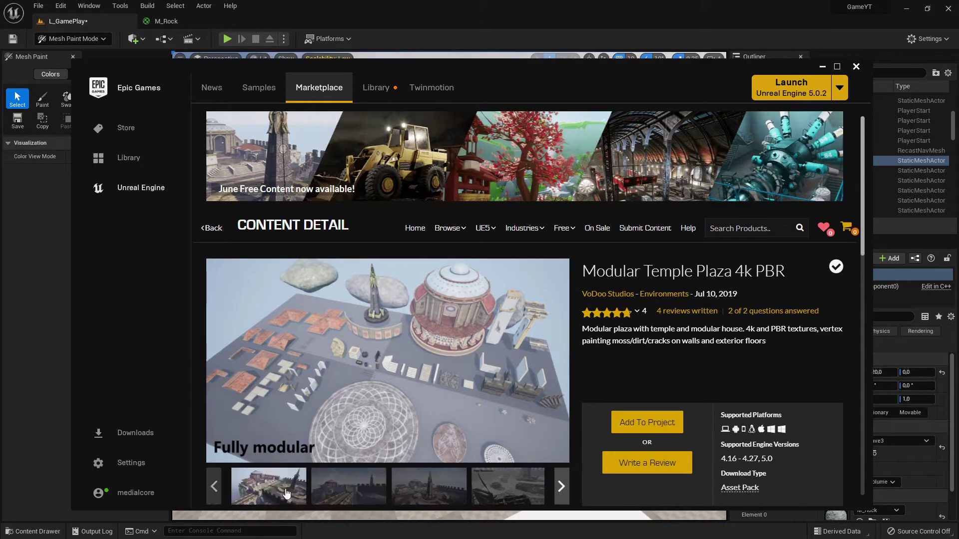
Step: Compare the assembled temple plaza image with the "Fully modular" overview of its separate pieces in the product gallery
left_click(323, 487)
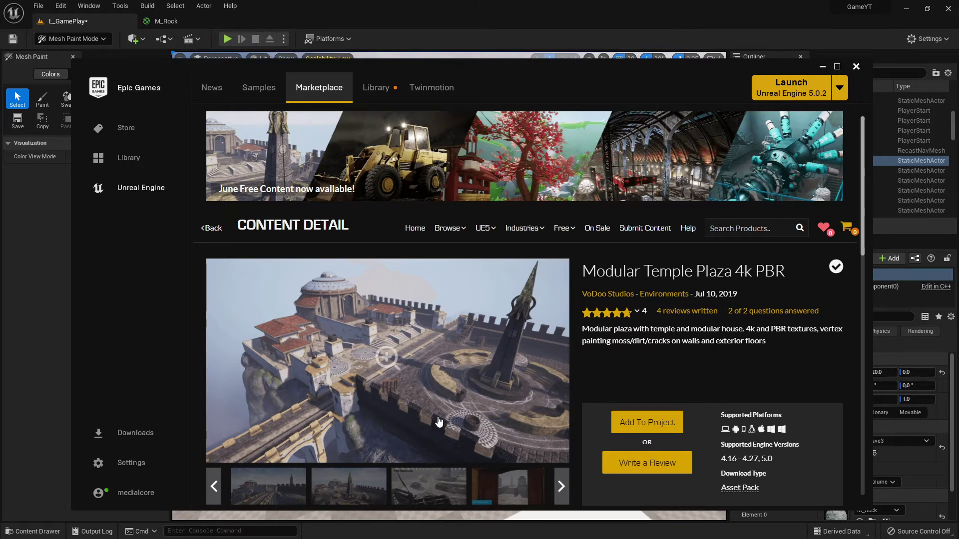
left_click(561, 486)
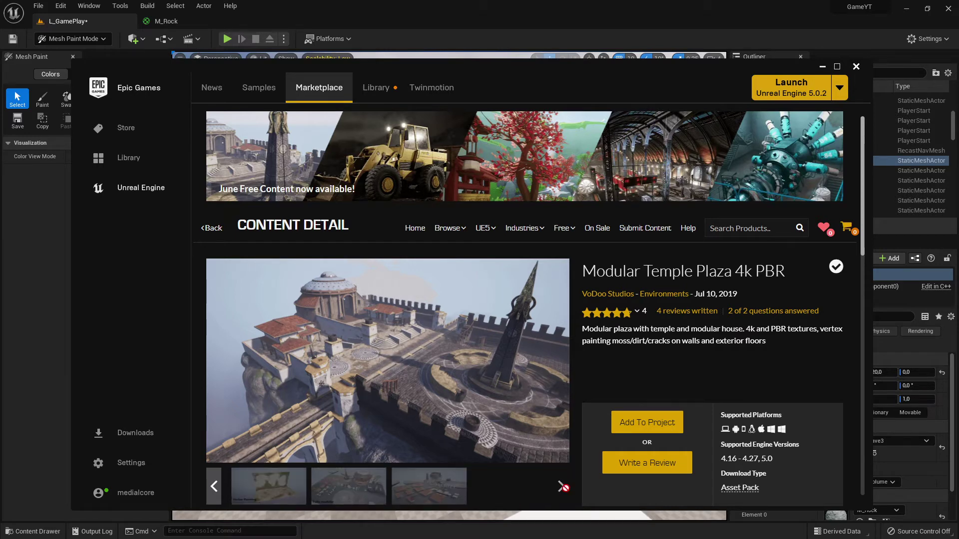
left_click(428, 486)
left_click(348, 486)
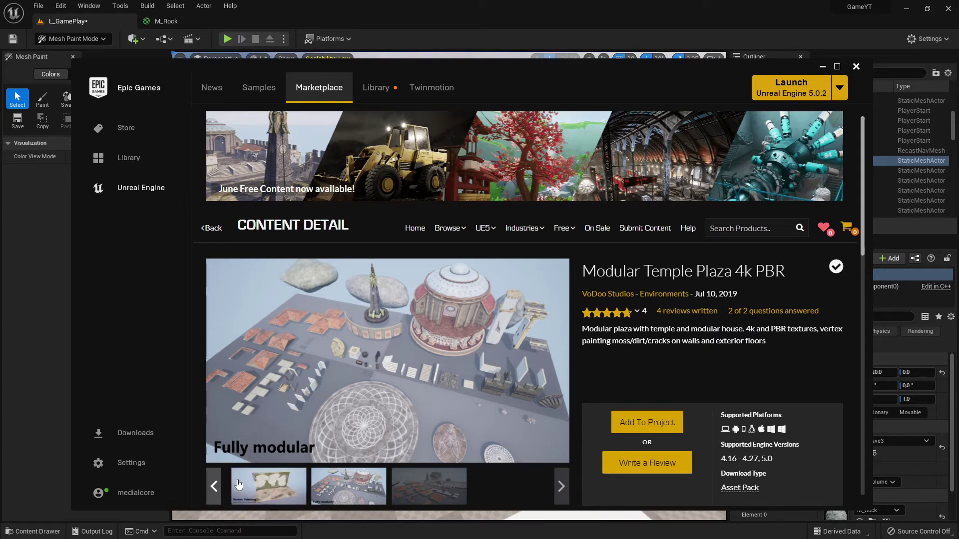
left_click(214, 487)
left_click(273, 488)
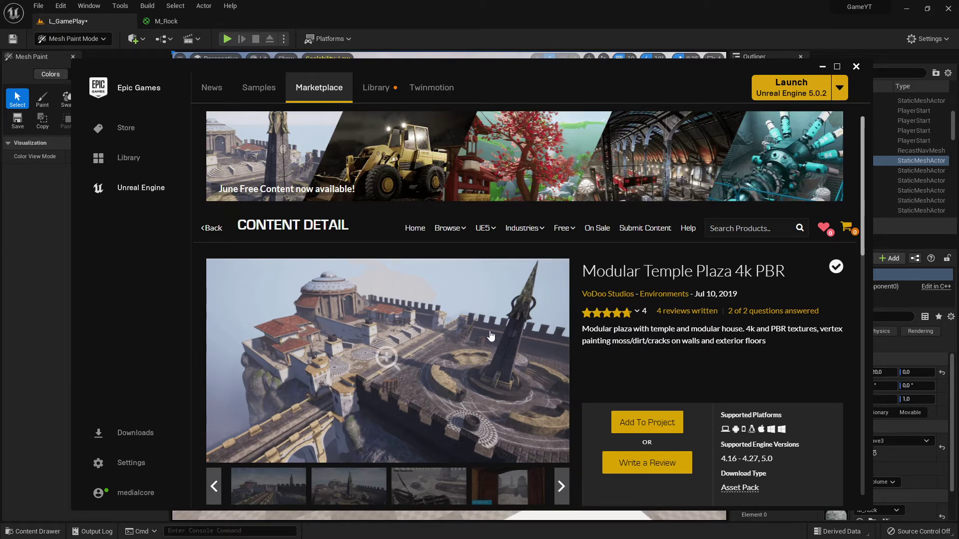
left_click(561, 485)
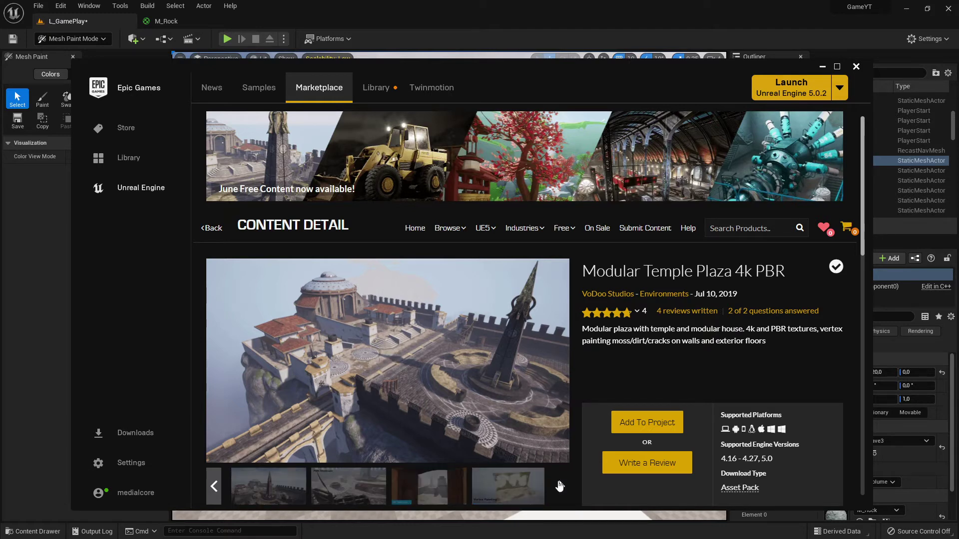
left_click(359, 484)
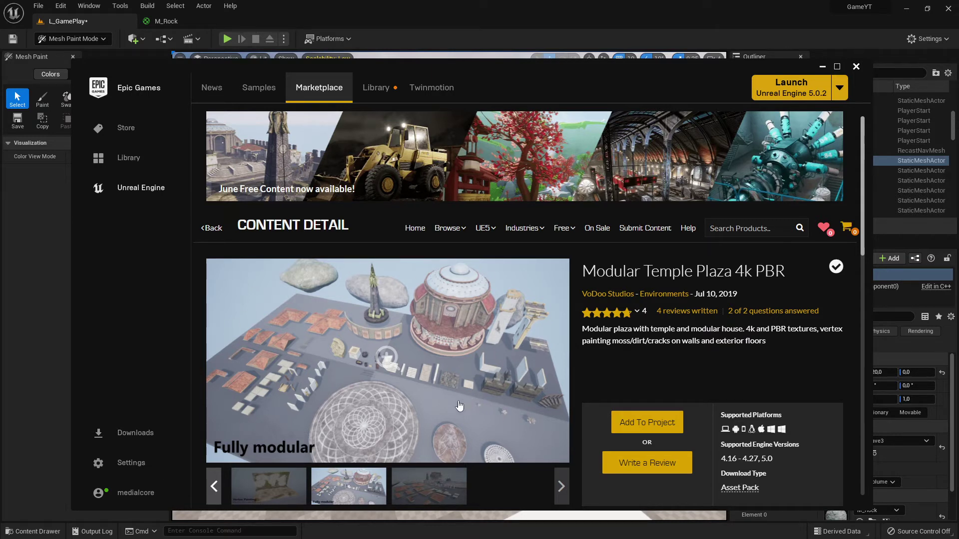
Step: Compare the assembled plaza image with the gallery picture of the separate roof and wall pieces
left_click(213, 487)
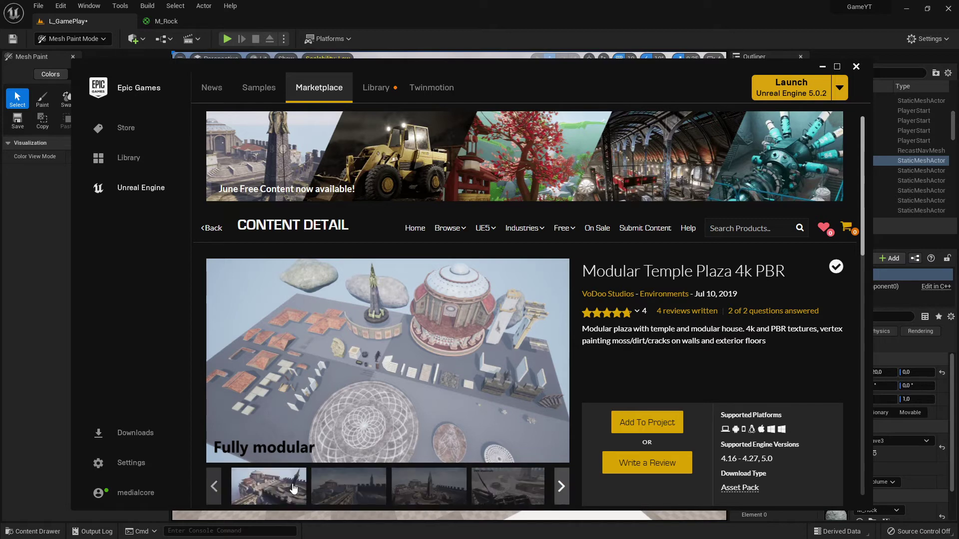
left_click(268, 486)
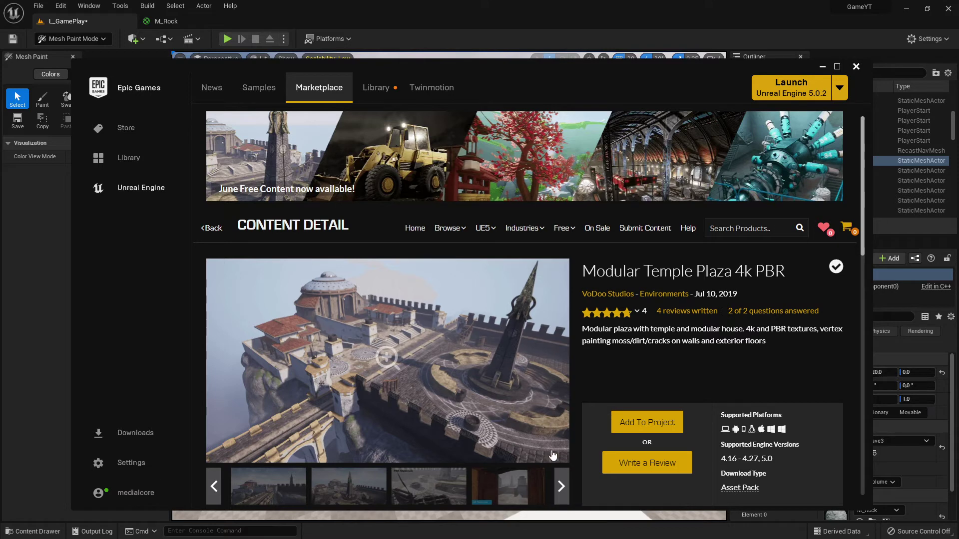
left_click(561, 486)
left_click(418, 493)
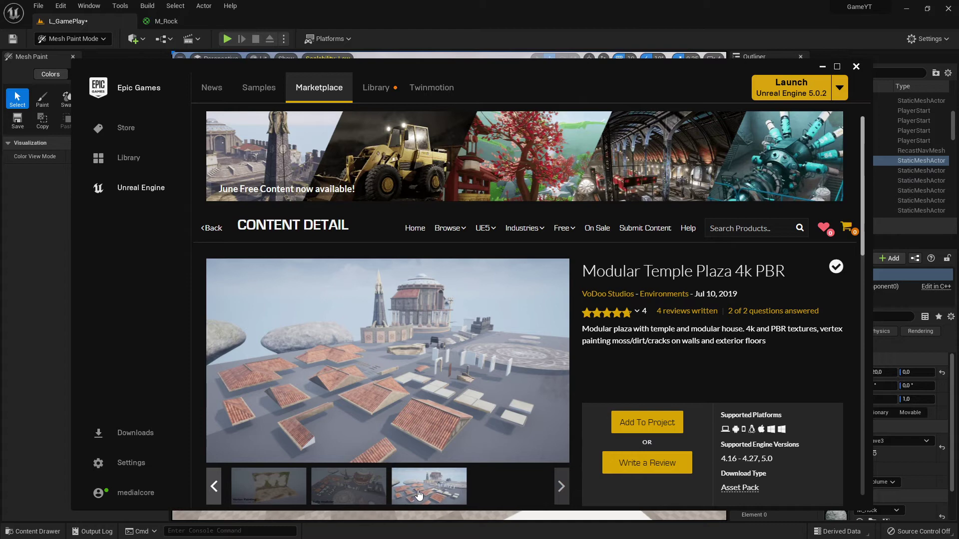
left_click(214, 485)
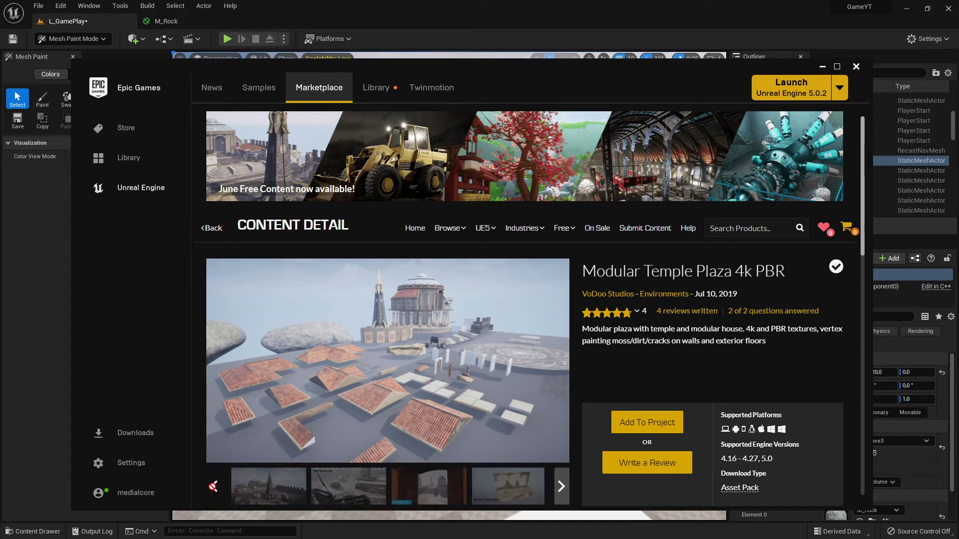
left_click(293, 496)
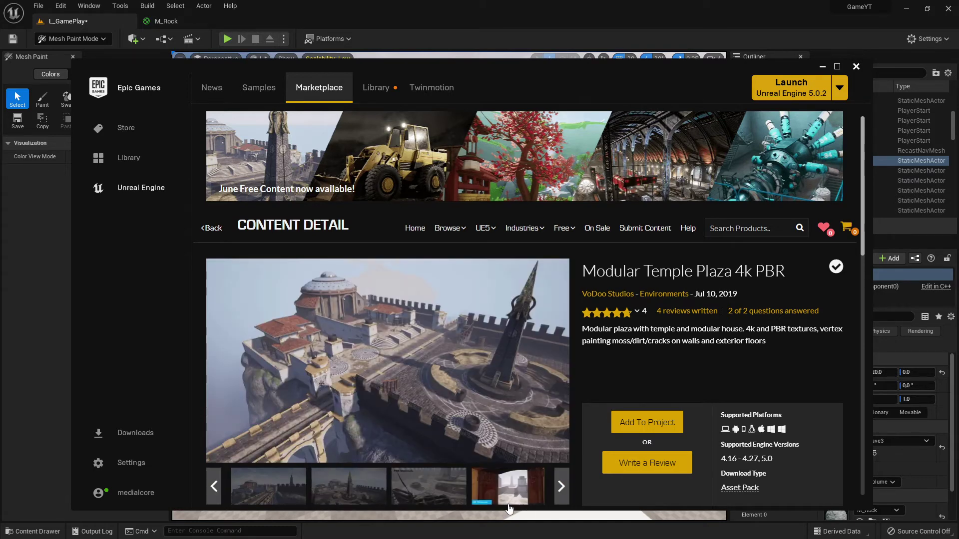
left_click(561, 486)
left_click(418, 497)
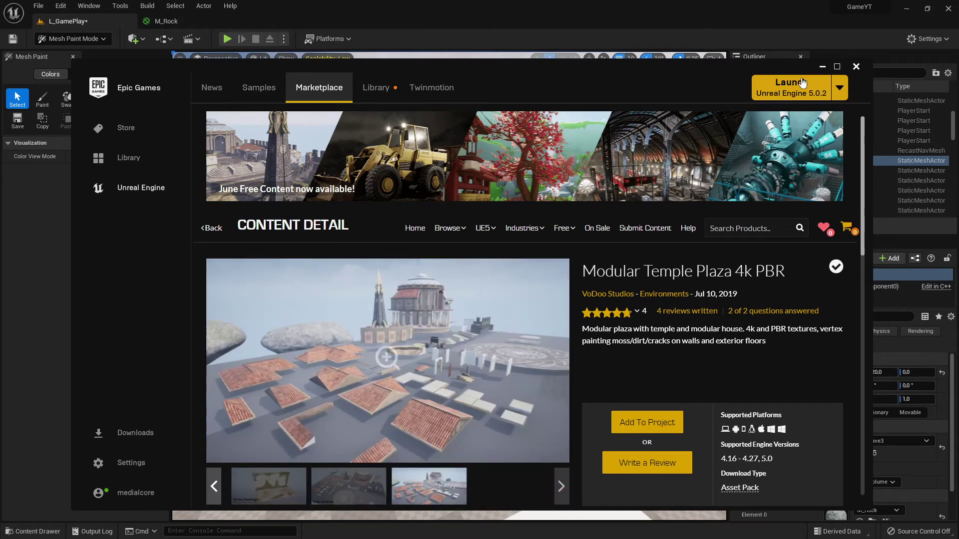
left_click(822, 66)
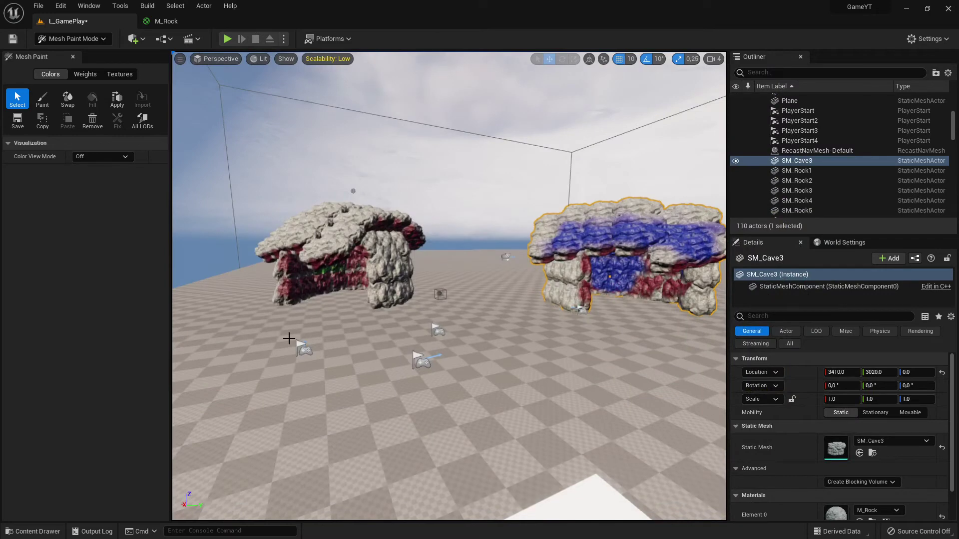
key("alt+Tab")
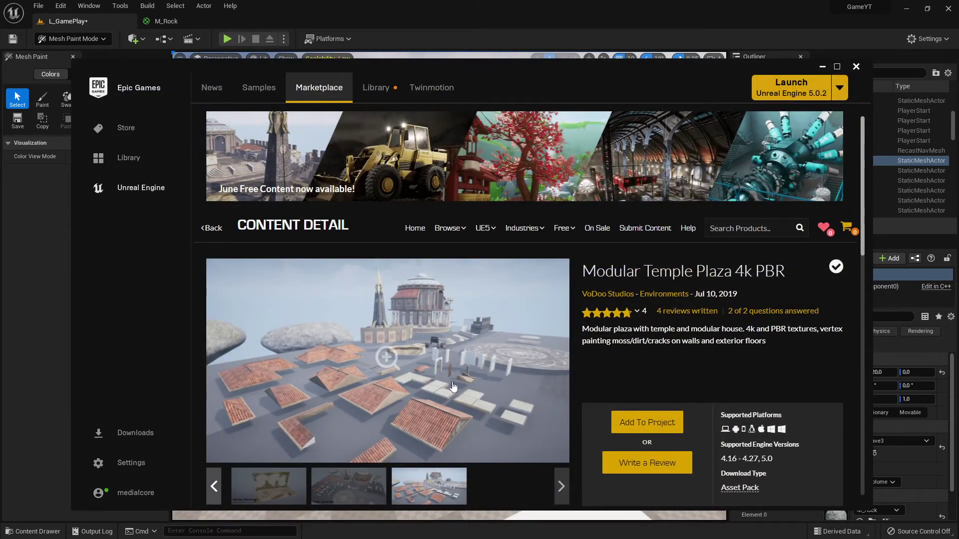
left_click(213, 487)
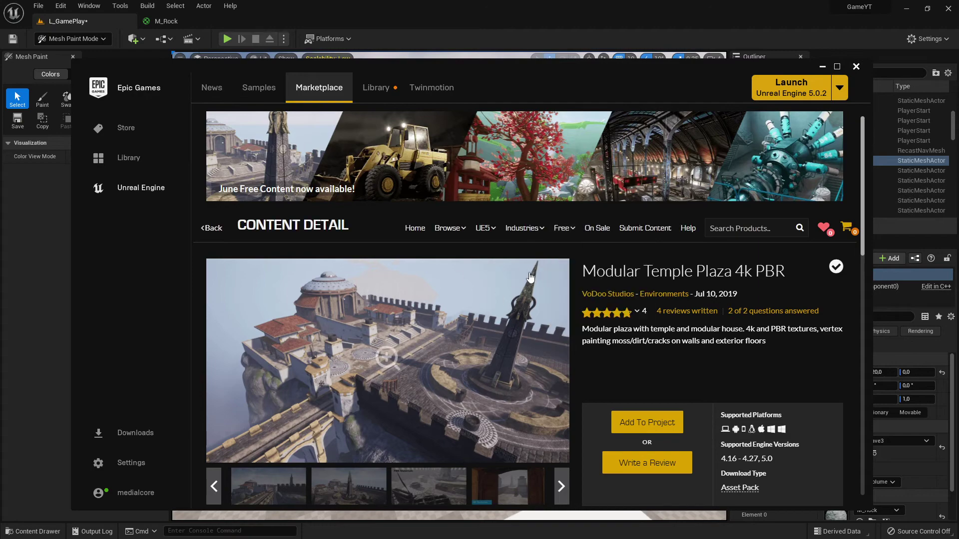
Step: Return to the Unreal Editor and inspect the two vertex-painted rock caves in the level from several angles
left_click(822, 66)
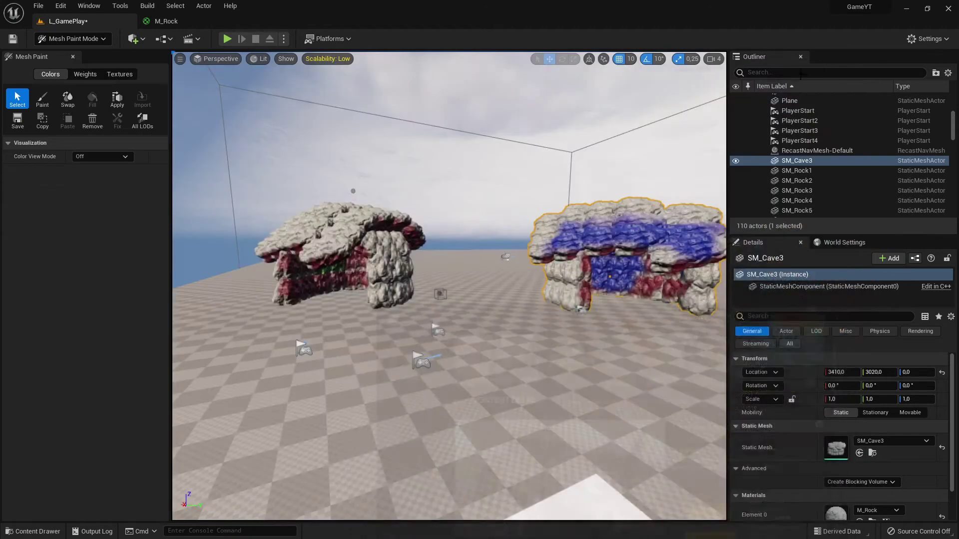
right_click_drag(450, 224, 399, 192)
key("w")
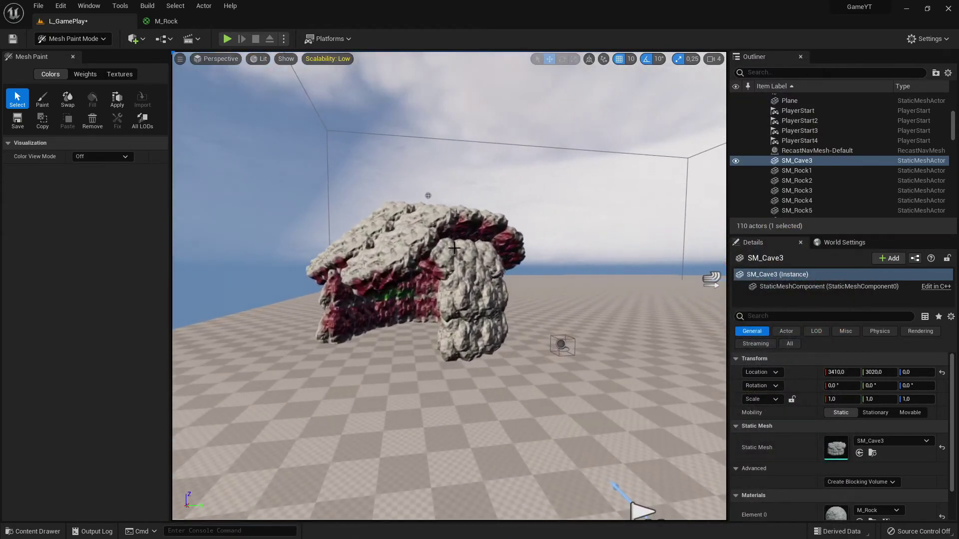
key("w")
mouse_move(454, 248)
right_mouse_down()
mouse_move(409, 200)
mouse_move(449, 235)
mouse_move(380, 230)
mouse_move(449, 210)
mouse_move(420, 230)
mouse_move(529, 236)
mouse_move(439, 230)
mouse_move(550, 226)
right_mouse_up()
key("s")
key("w")
key("s")
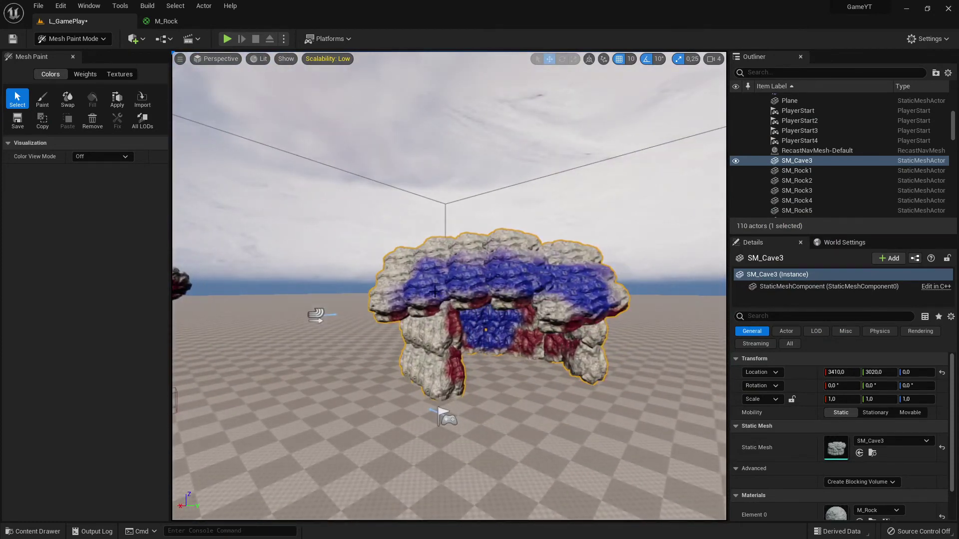
right_click_drag(518, 332, 470, 374)
key("w")
right_click_drag(490, 319, 490, 309)
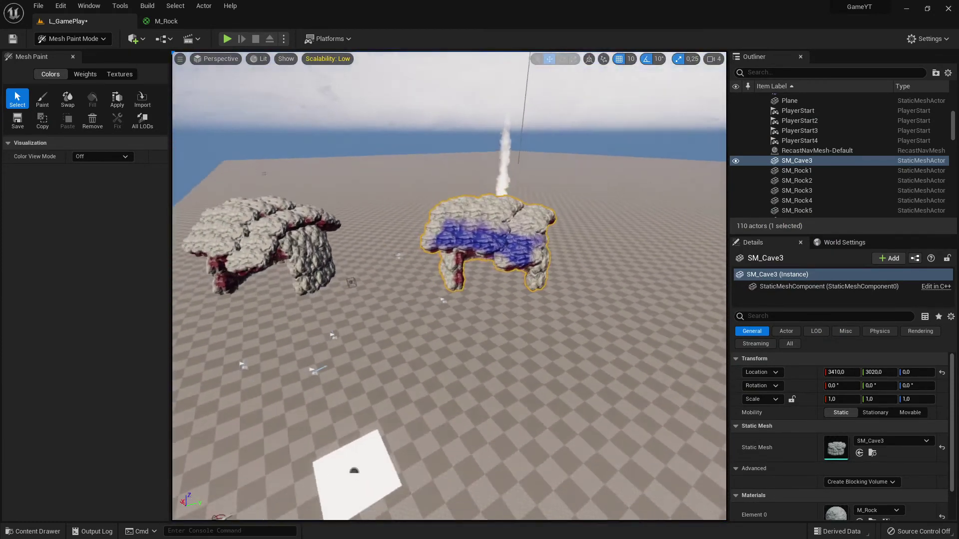
Step: Place another instance of the SM_Cave3 mesh on the floor beyond the blue-painted cave, at about X 2680, Y 5950, Z 0
left_click(32, 531)
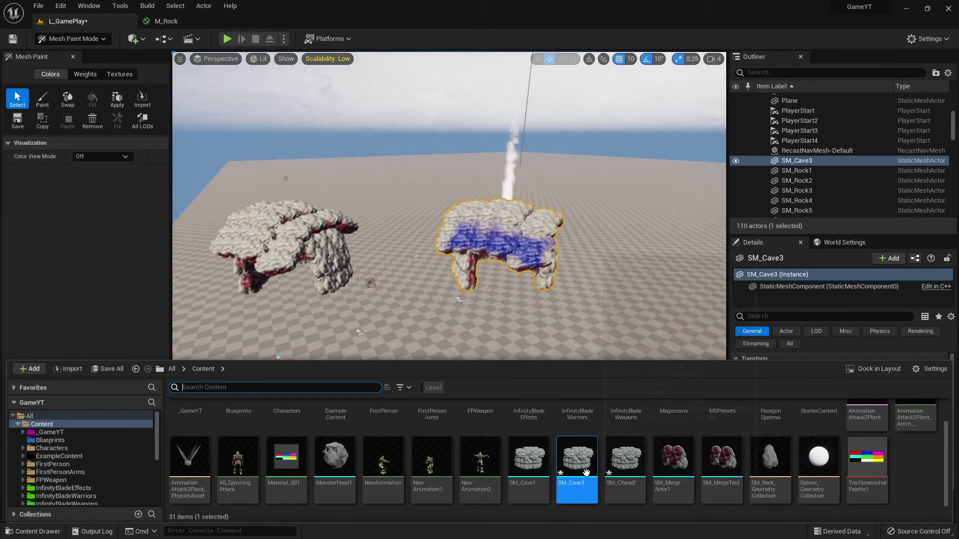
left_click_drag(670, 317, 692, 232)
right_click_drag(692, 232, 724, 220)
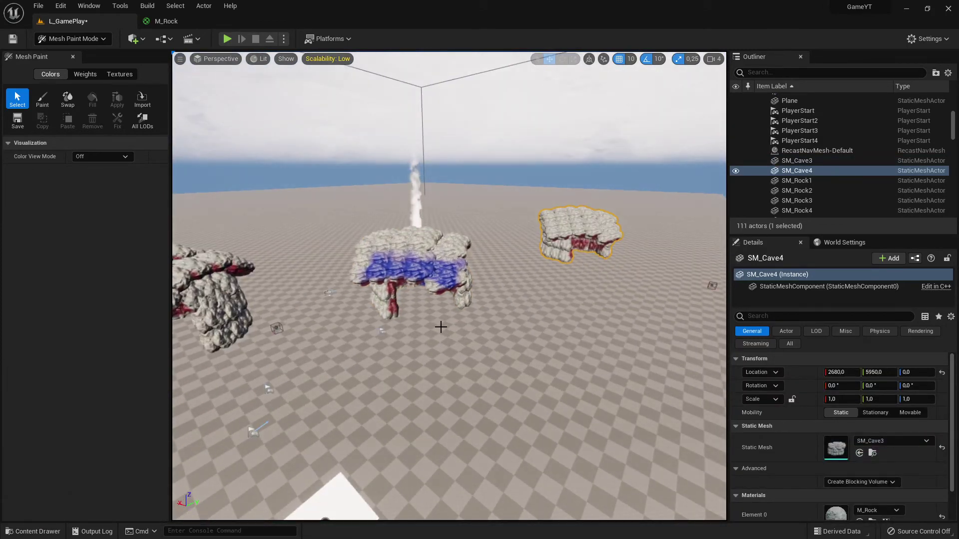
right_click_drag(440, 327, 521, 332)
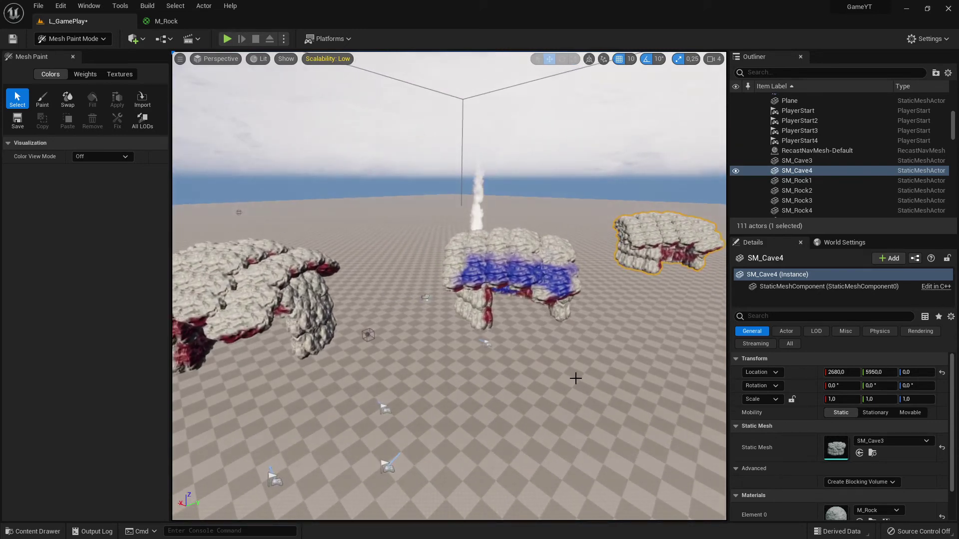
right_click_drag(576, 379, 564, 404)
right_click_drag(531, 344, 624, 325)
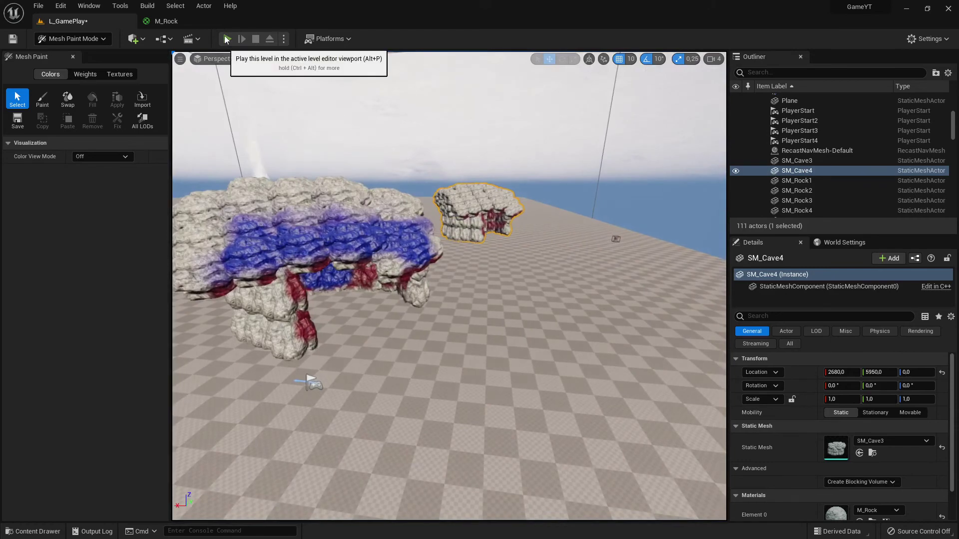
Step: Play the level, run the character around and into the painted cave to check it, and stop the play session
left_click(227, 39)
key("w")
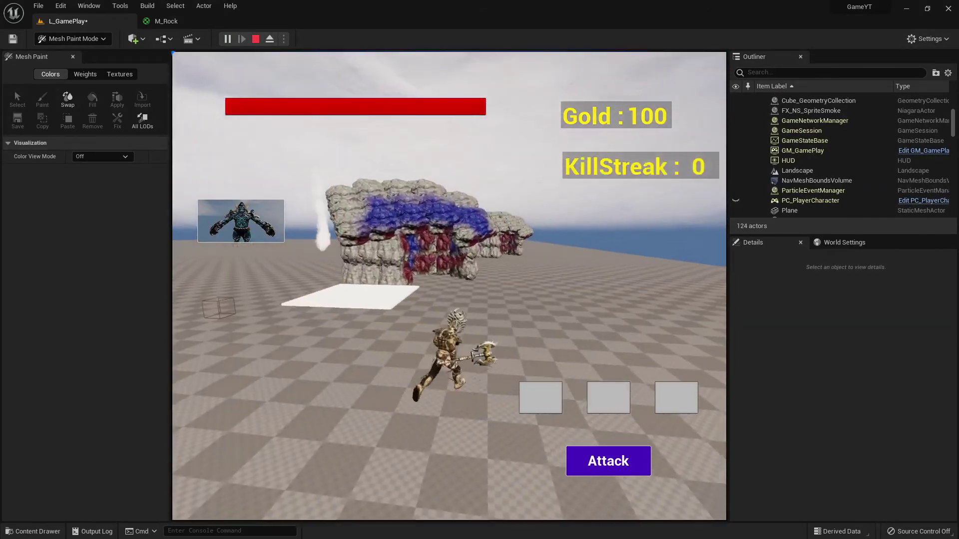
key("w")
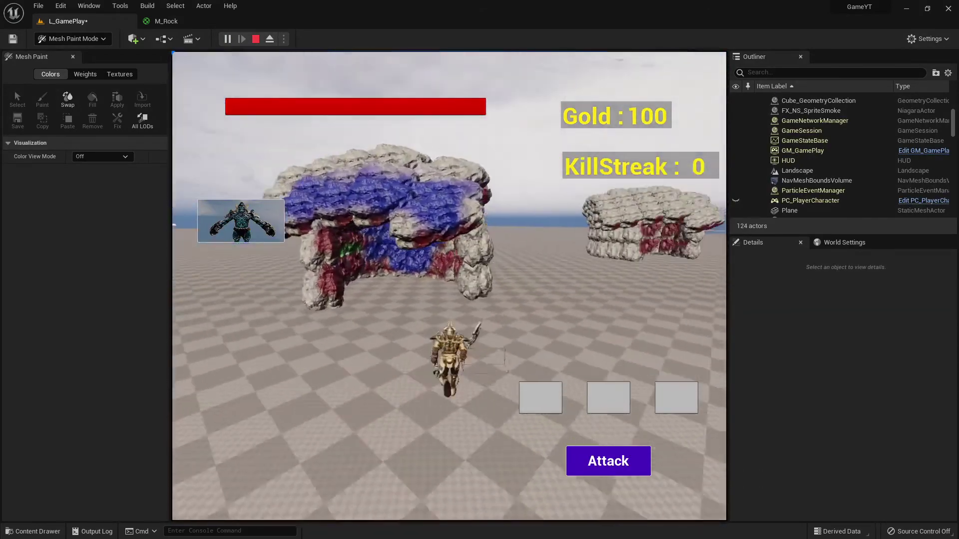
key("w")
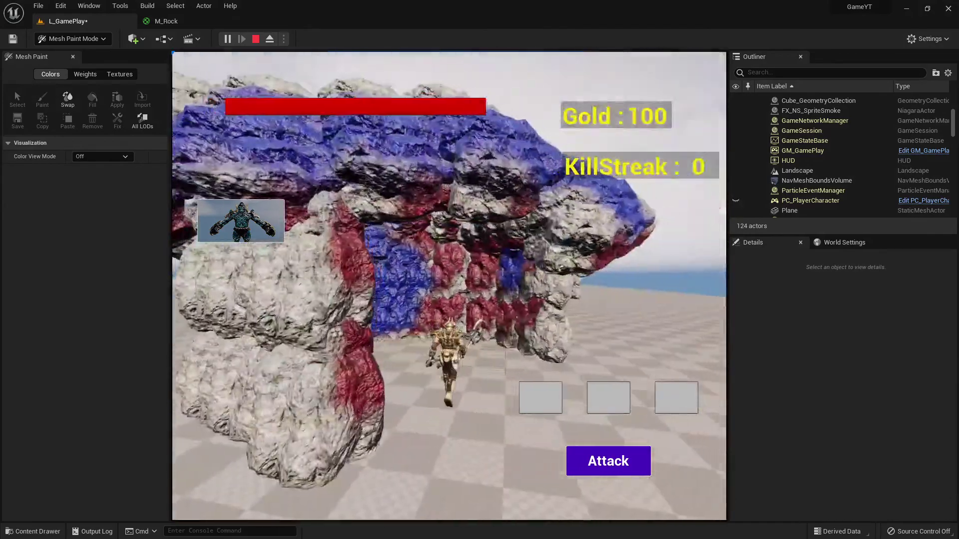
key("w")
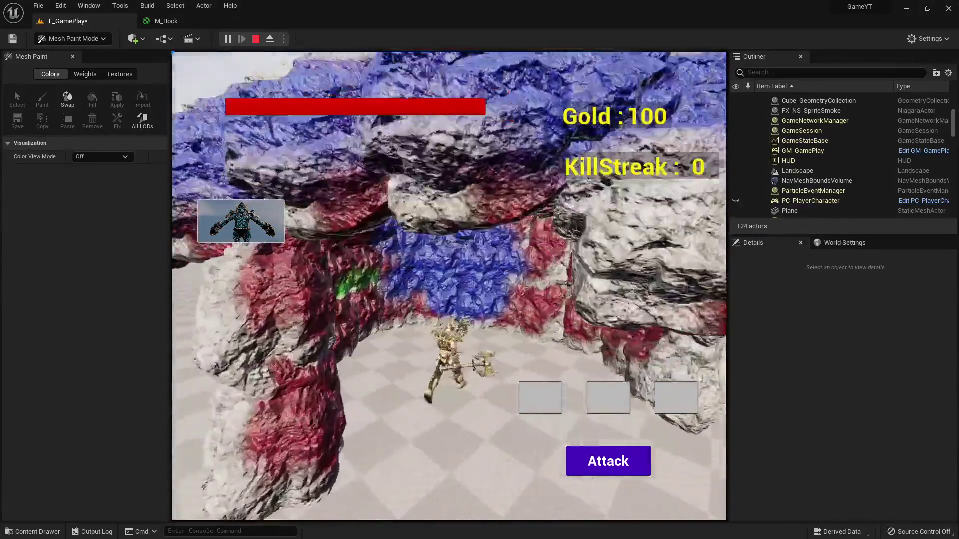
key("s")
key("w")
key("w")
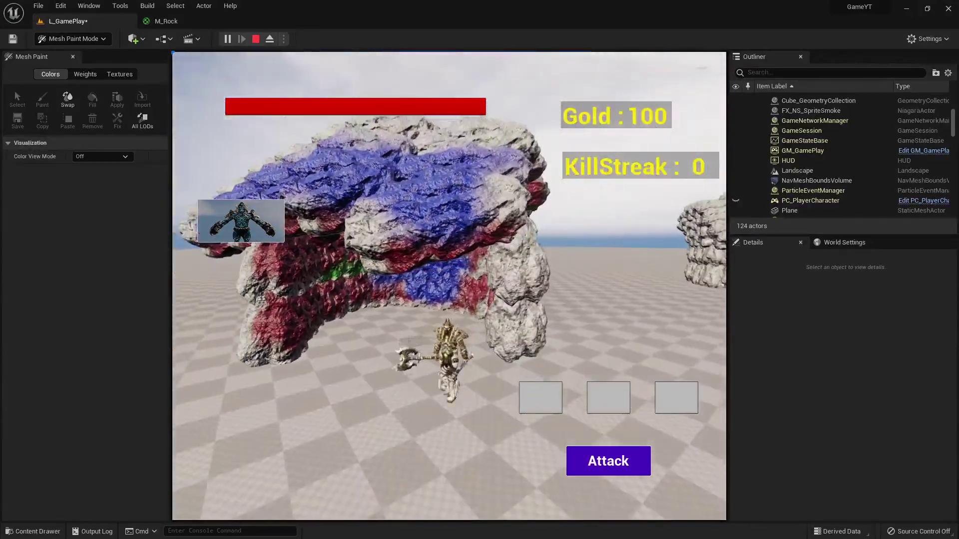
key("s")
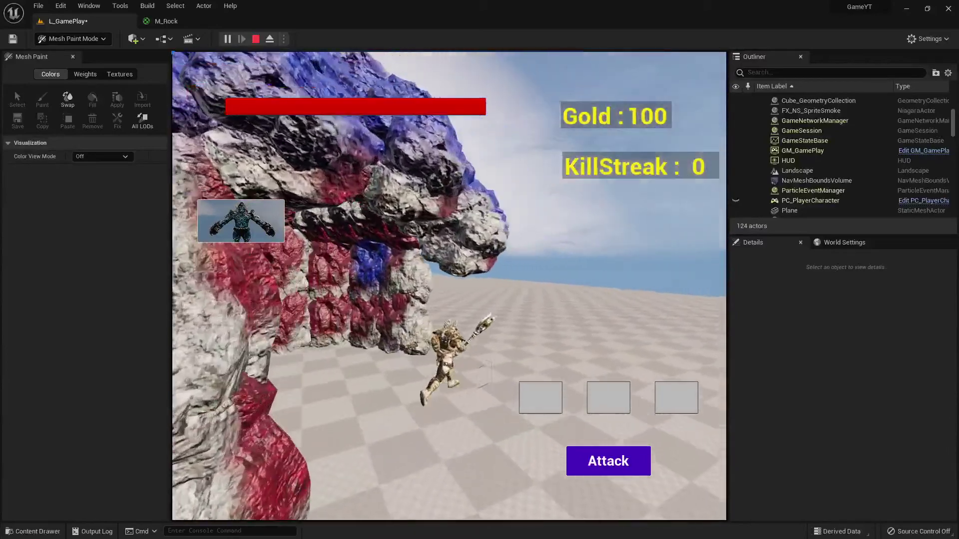
key("shift+F1")
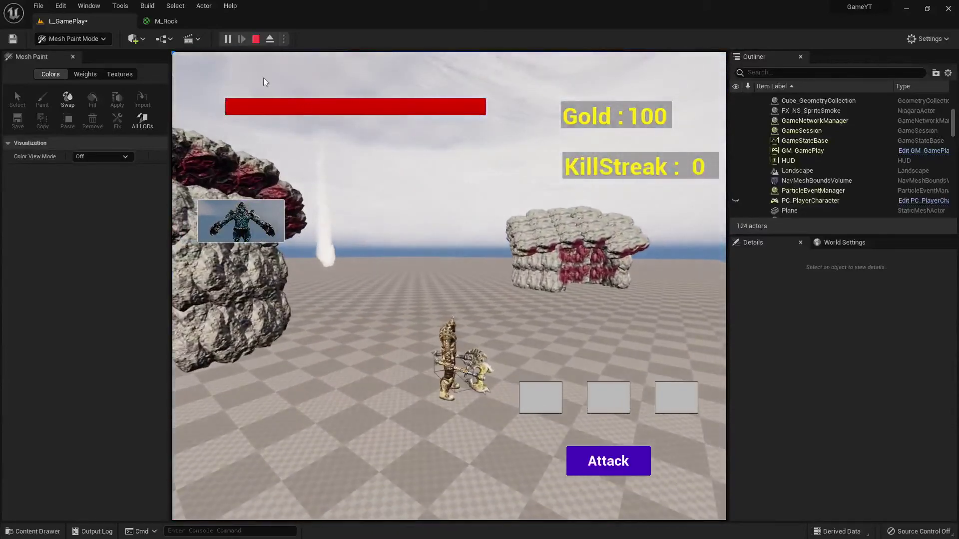
left_click(254, 39)
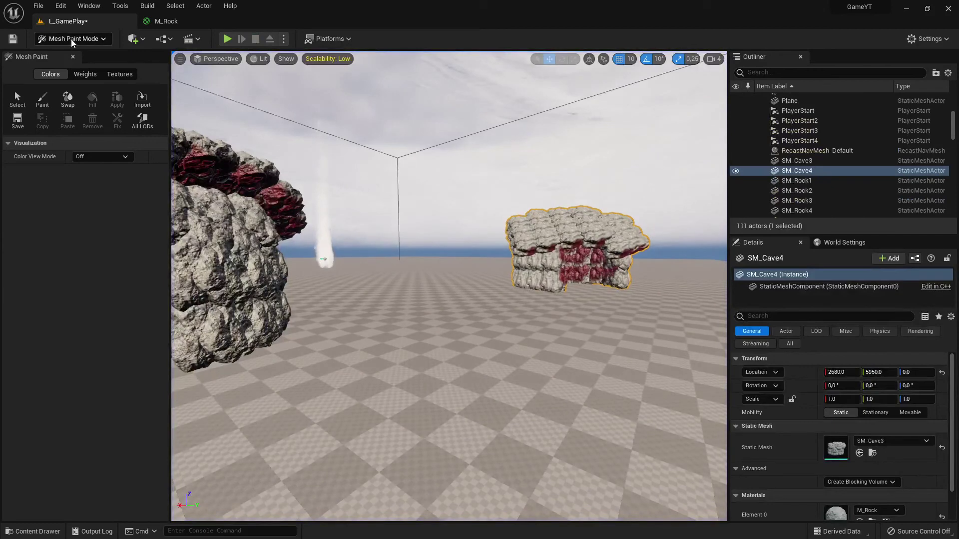
Step: Switch to the Epic Games Launcher and look over the Modular Temple Plaza 4k PBR product page again
key("alt+Tab")
key("alt+Tab")
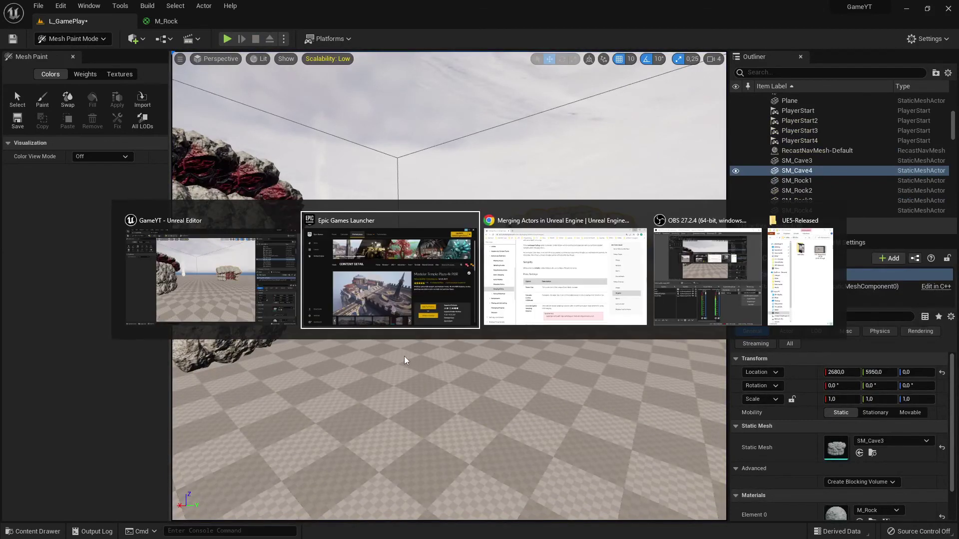
key("alt+Tab")
key("alt+Tab")
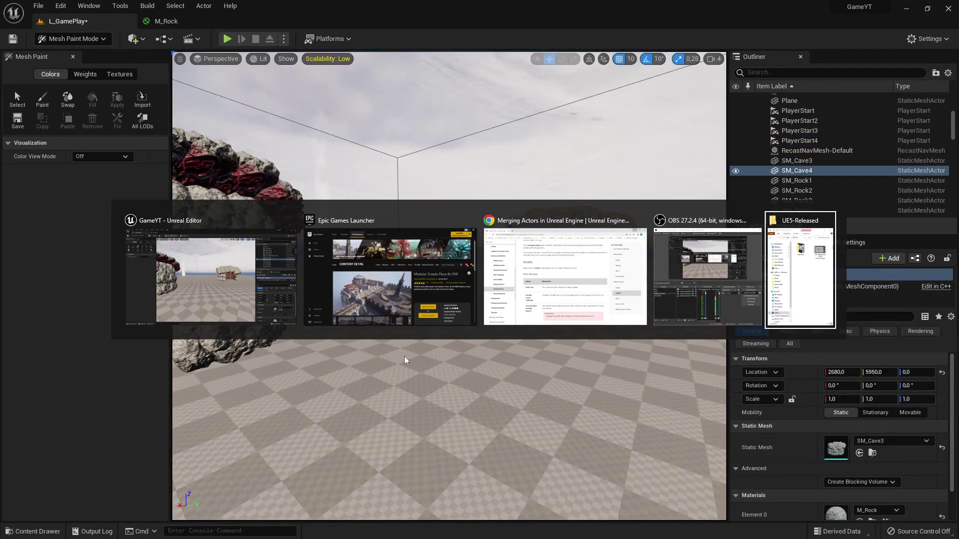
key("alt+Tab")
key("alt+Tab")
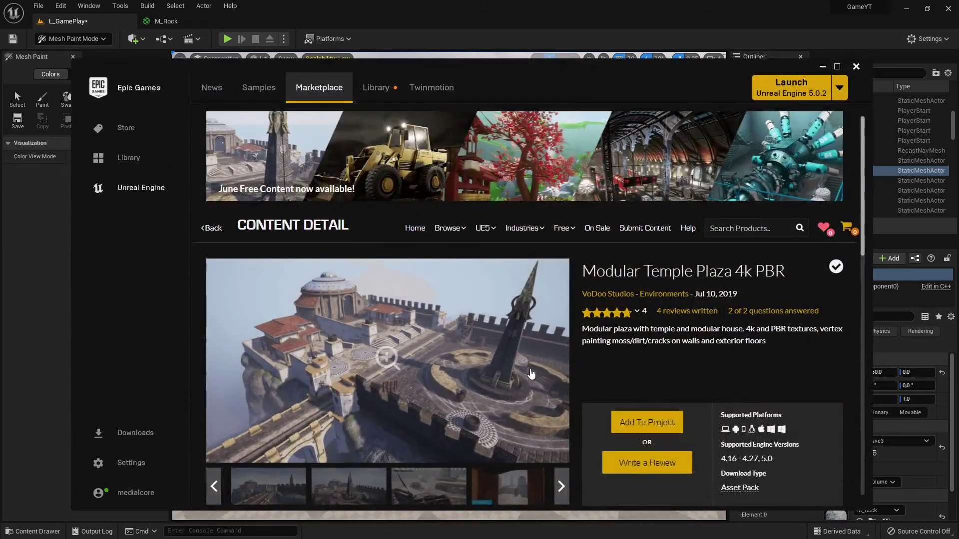
scroll(529, 374, "down", 4)
scroll(449, 419, "up", 3)
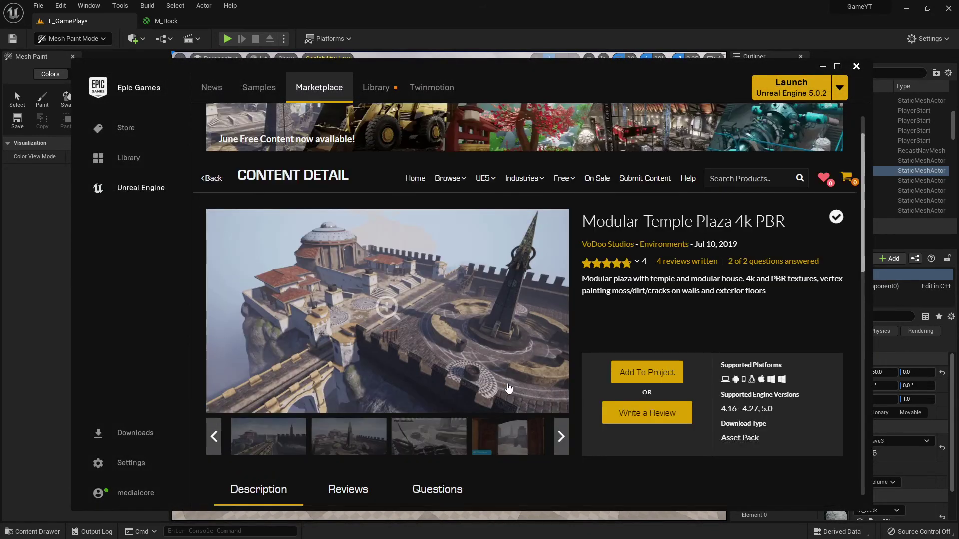
Step: Look through the Modular Temple Plaza 4k PBR preview images, including the overviews of its modular pieces, and return to the cave level in Unreal Editor
left_click(428, 434)
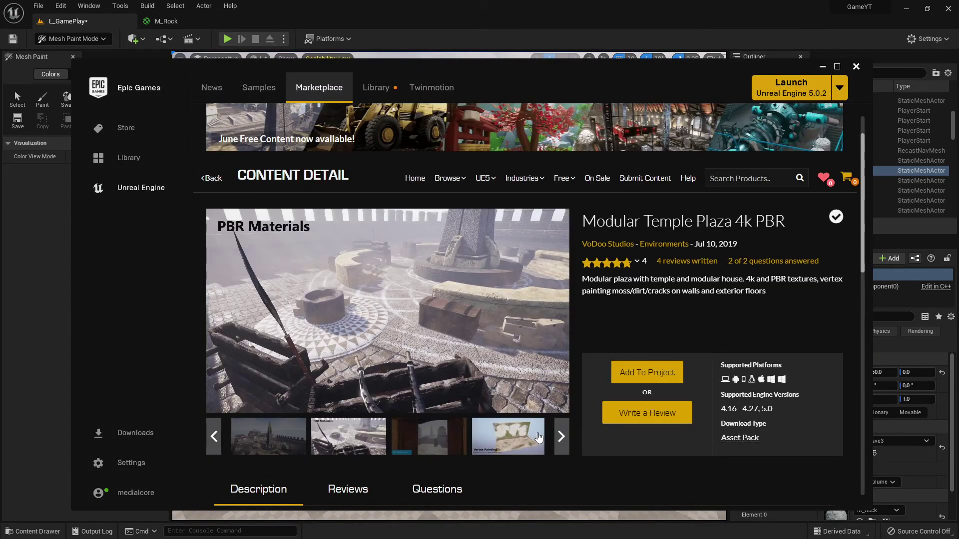
left_click(559, 437)
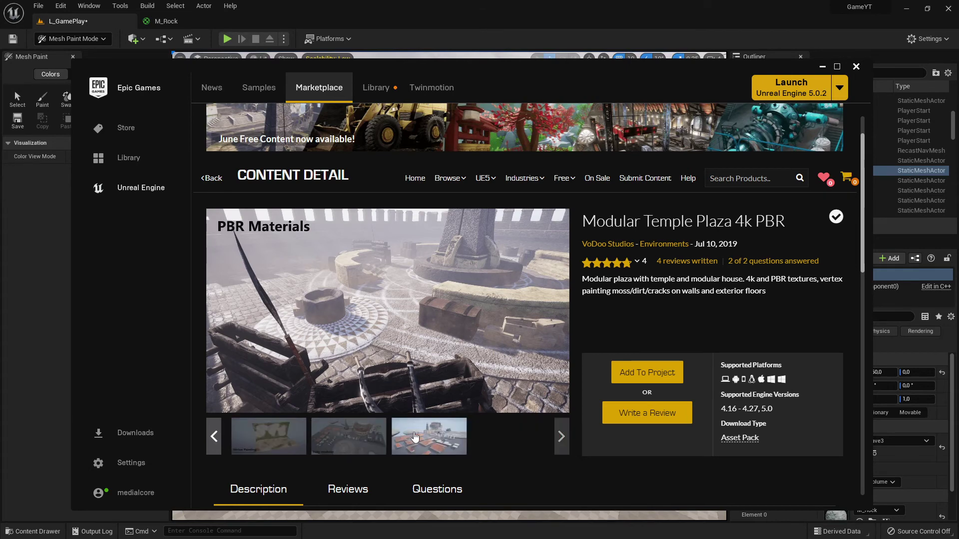
left_click(357, 440)
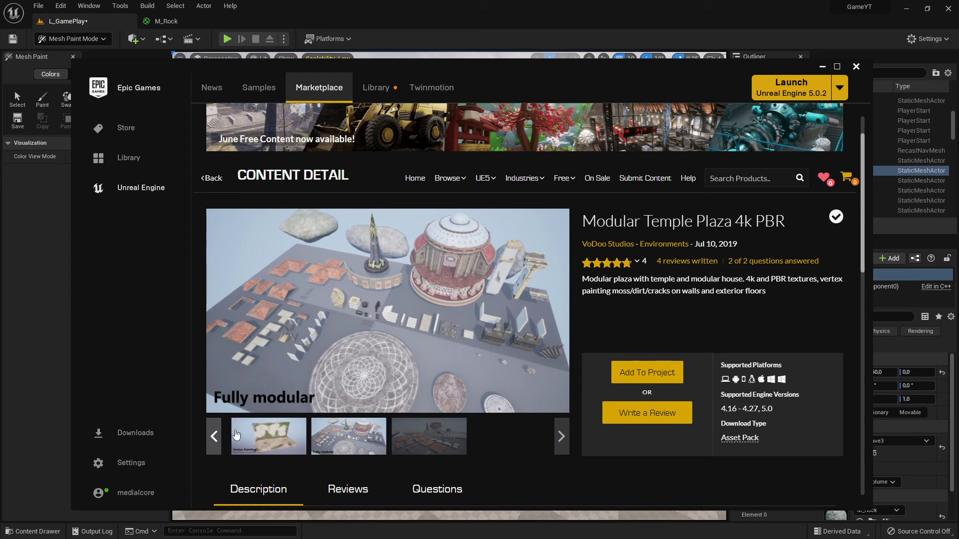
left_click(216, 438)
left_click(214, 437)
left_click(269, 437)
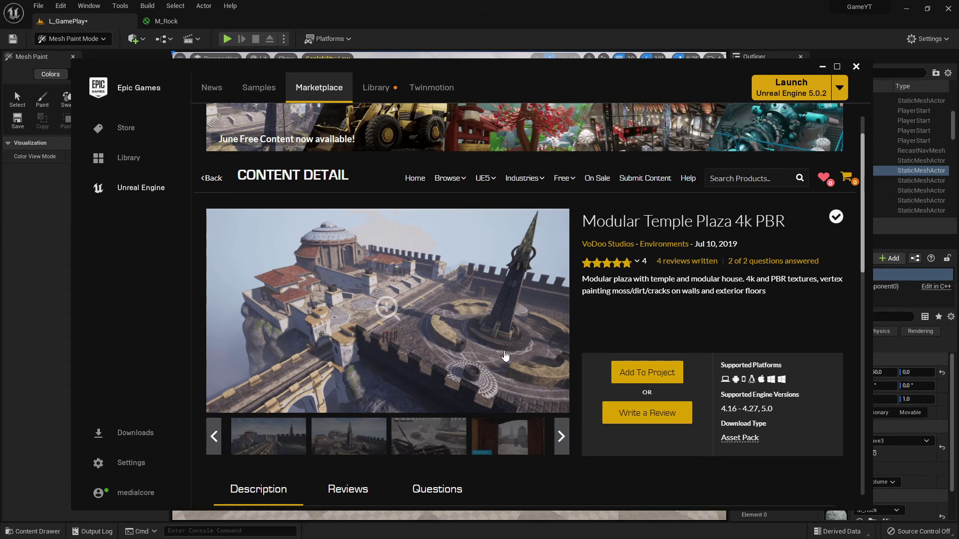
left_click(560, 437)
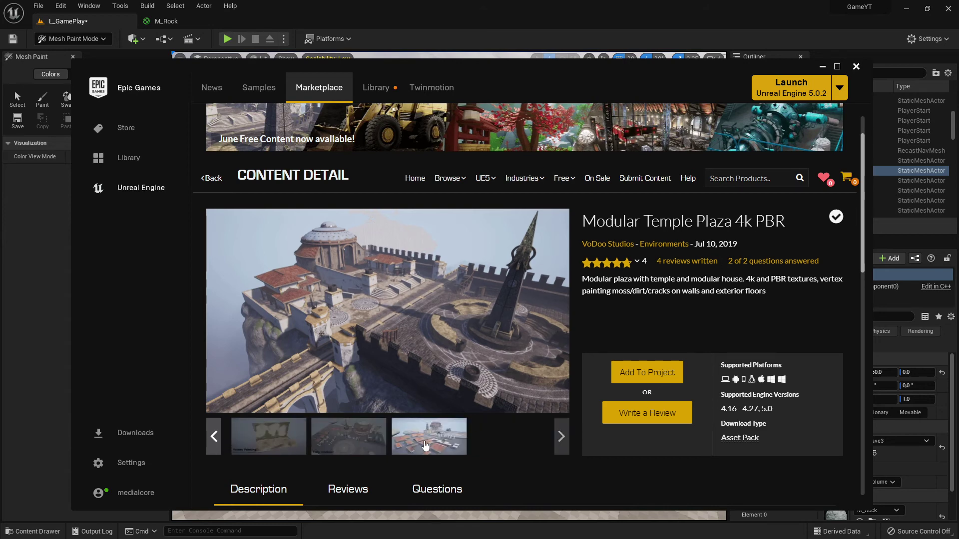
left_click(434, 447)
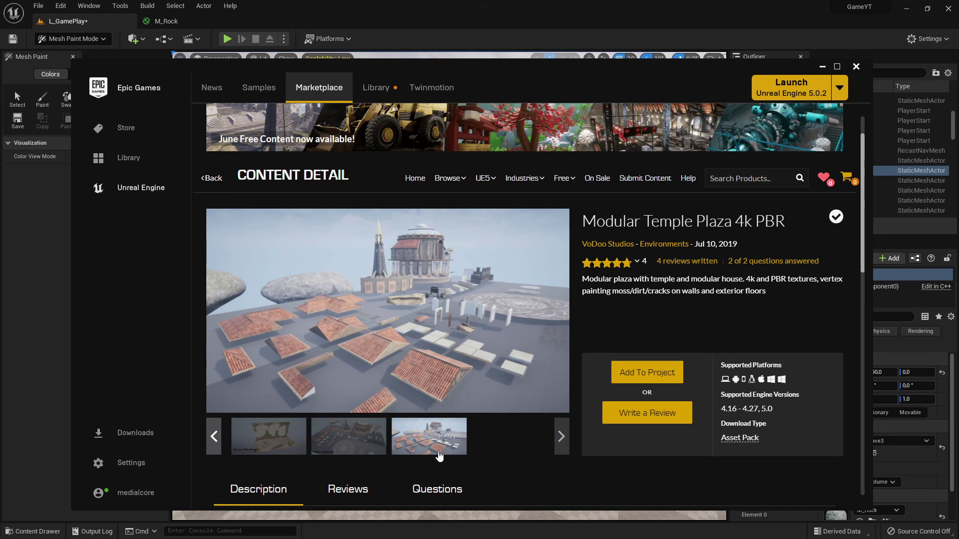
left_click(822, 66)
mouse_move(485, 304)
right_mouse_down()
mouse_move(290, 303)
mouse_move(300, 239)
mouse_move(424, 289)
mouse_move(624, 272)
mouse_move(488, 304)
right_mouse_up()
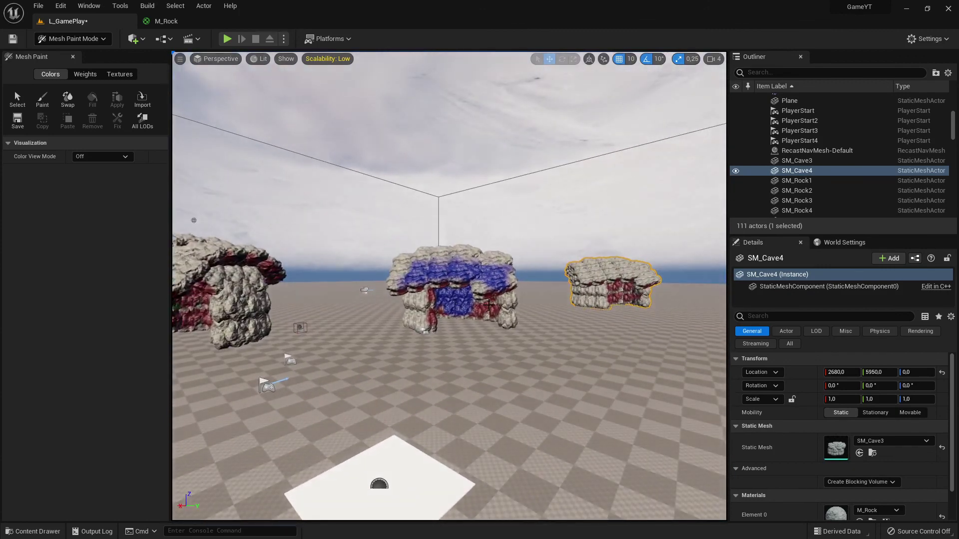